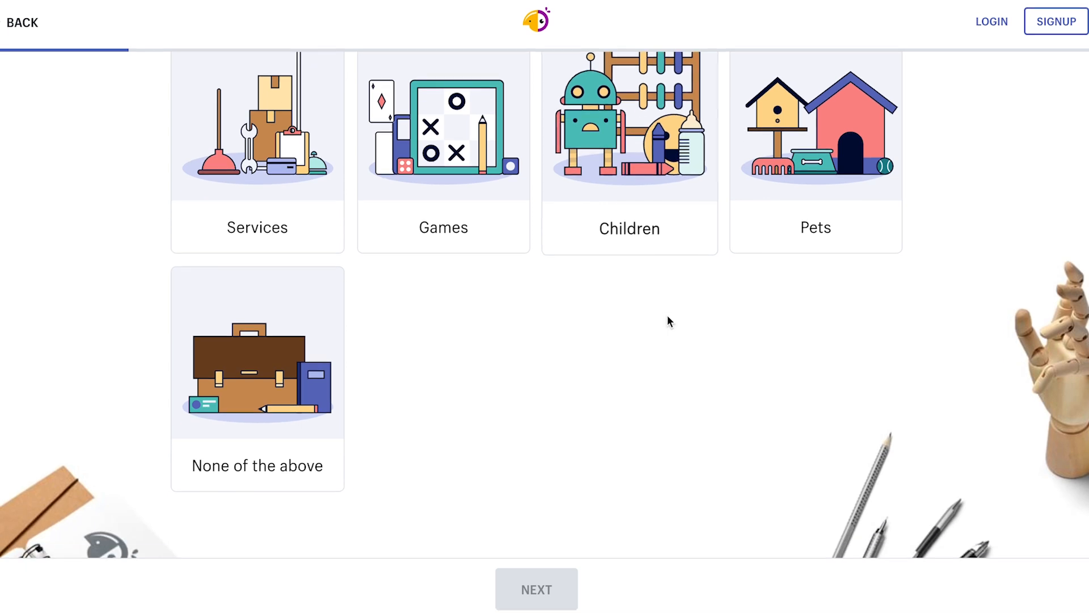
Step: Choose Health and beauty as the business category and continue to the visual style selection
scroll(533, 347, up, 6)
scroll(533, 353, up, 3)
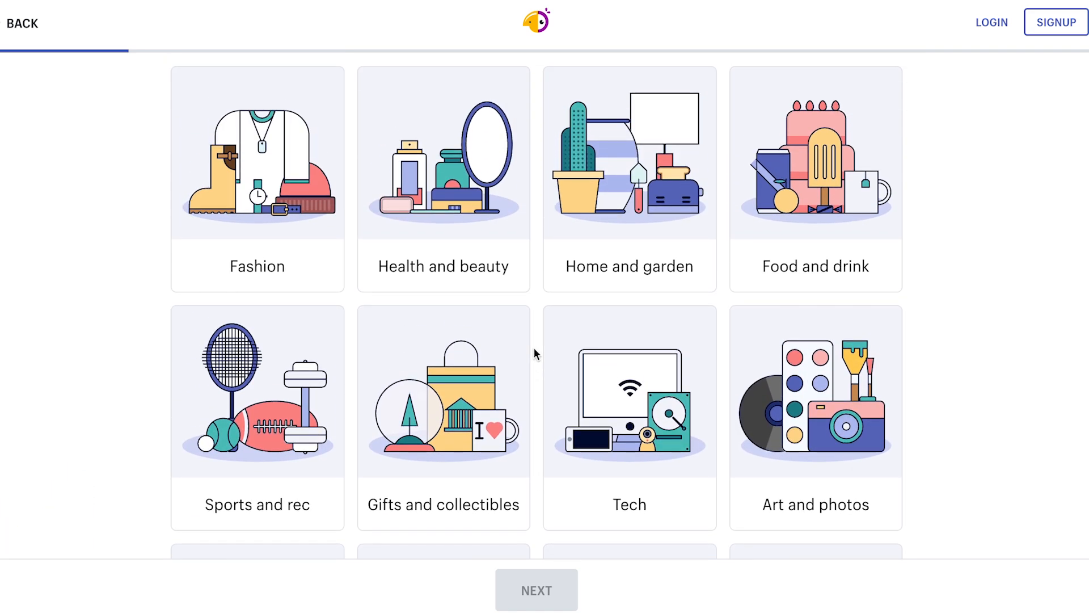
click(433, 218)
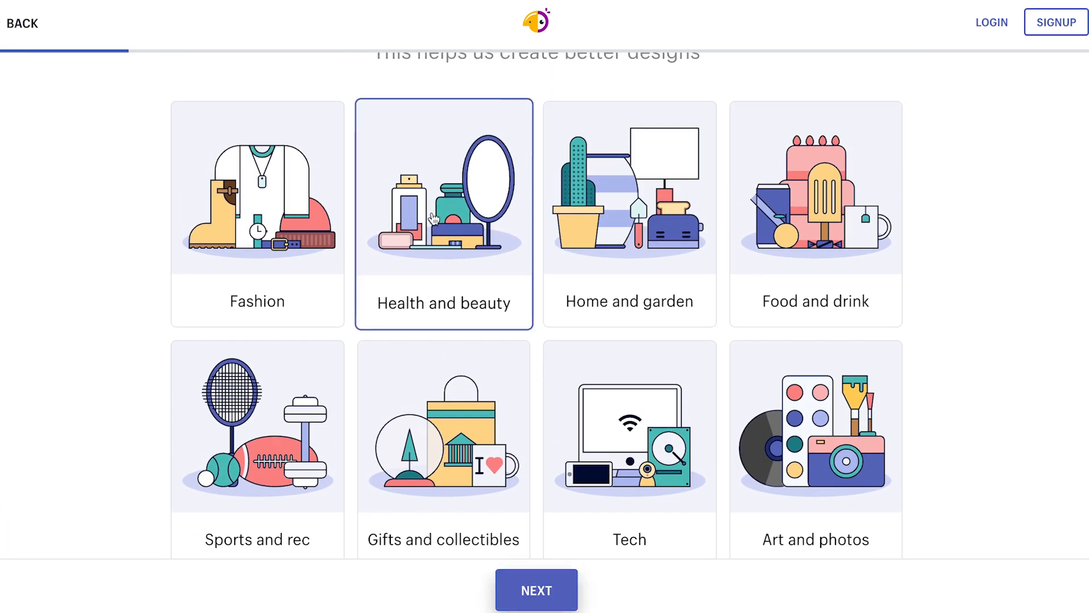
click(536, 588)
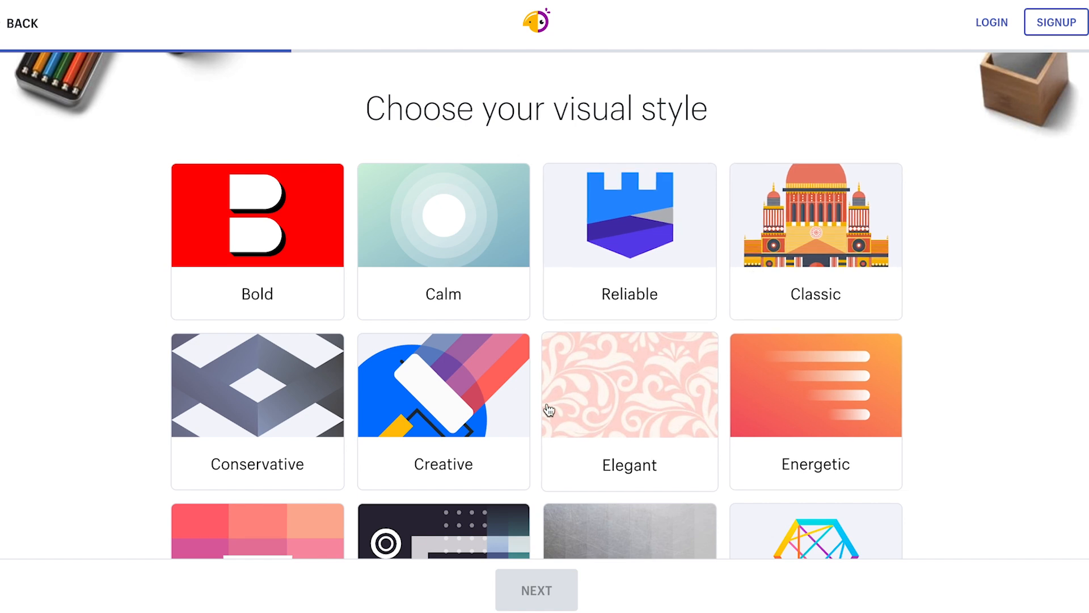
Step: Choose Modern as the visual style and continue to the business name form
scroll(265, 242, down, 3)
scroll(266, 243, down, 3)
scroll(266, 243, down, 1)
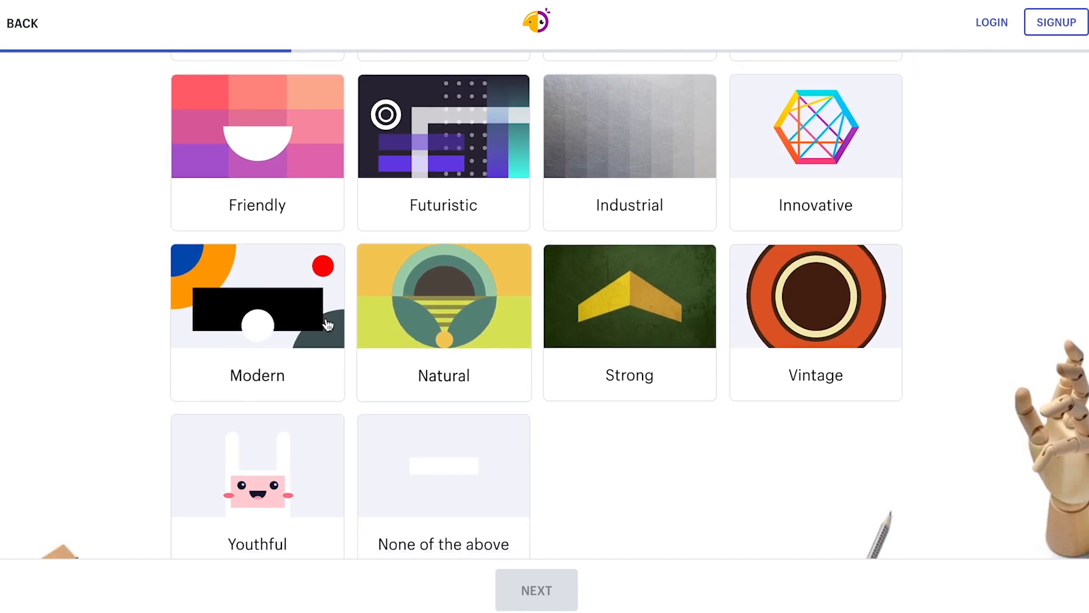
click(262, 306)
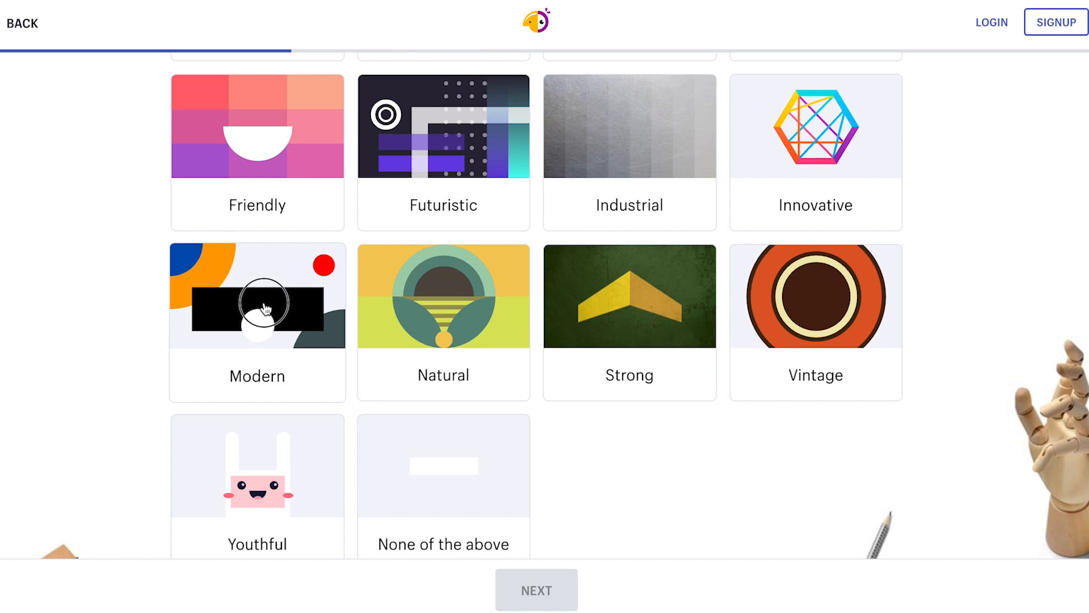
click(538, 590)
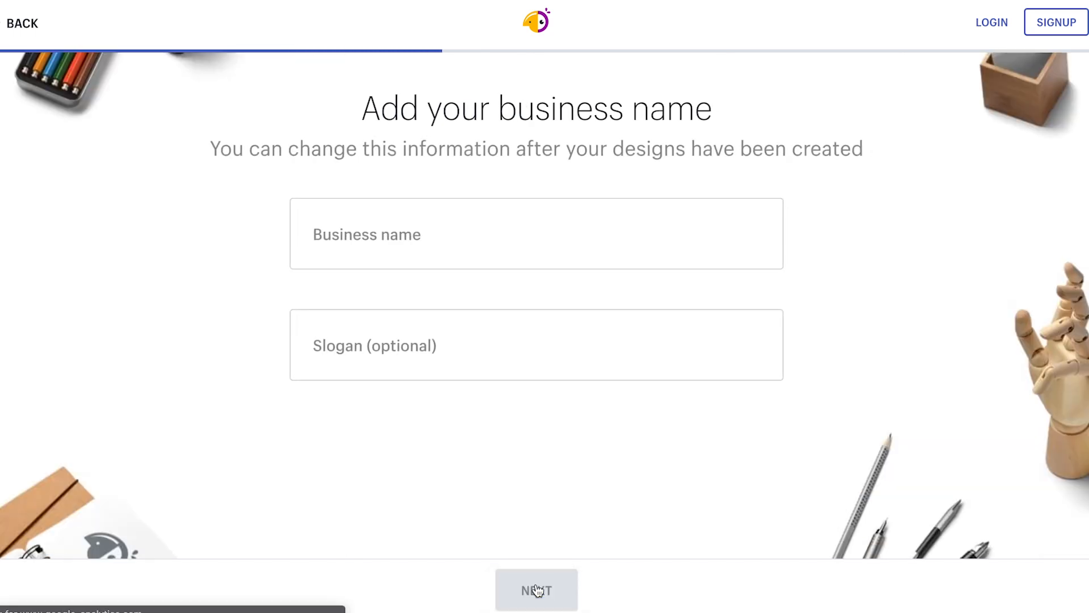
Step: Enter the business name Standley Handcrafted and the slogan Modern style candles, and submit them
click(497, 248)
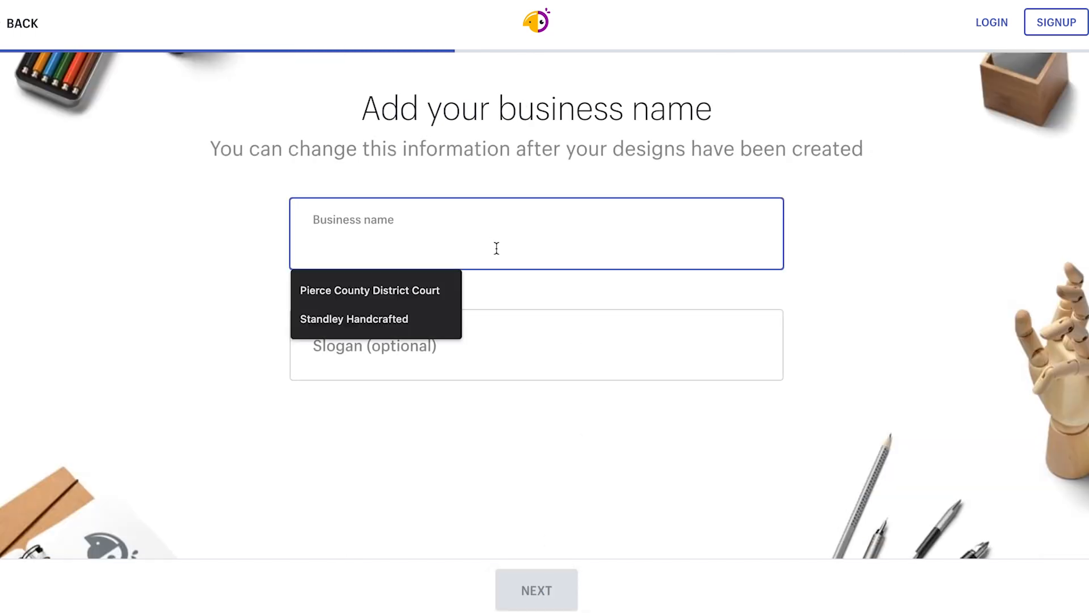
text(Standley H)
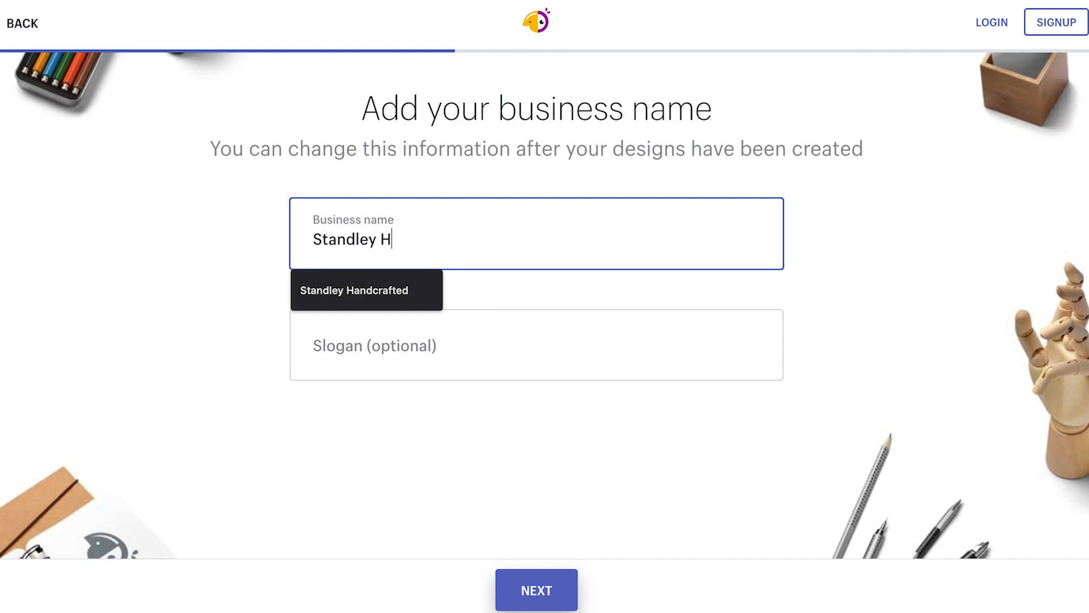
text(andcrafted)
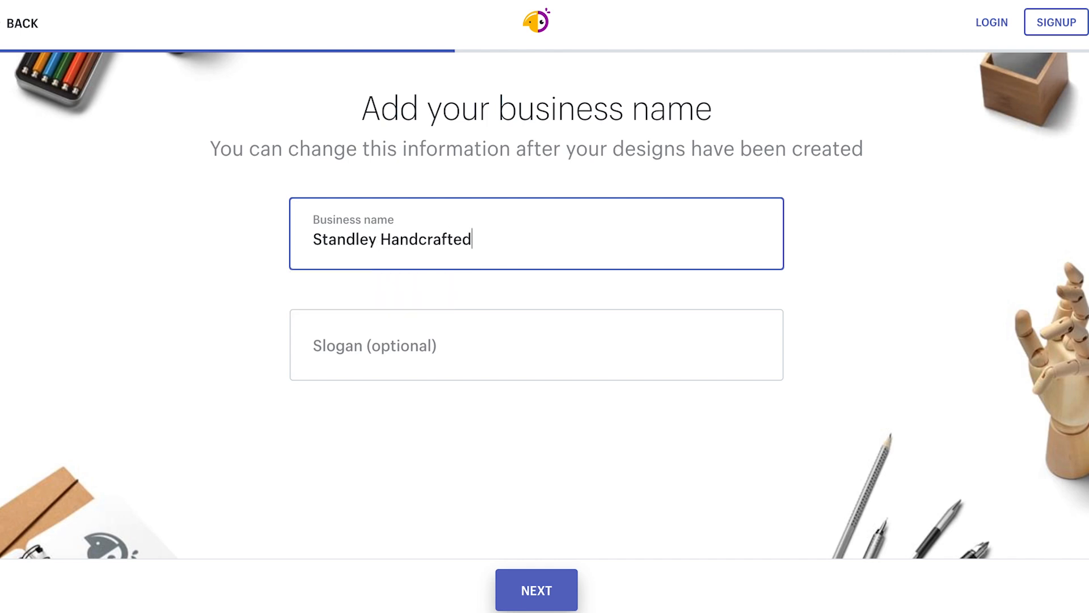
key(Tab)
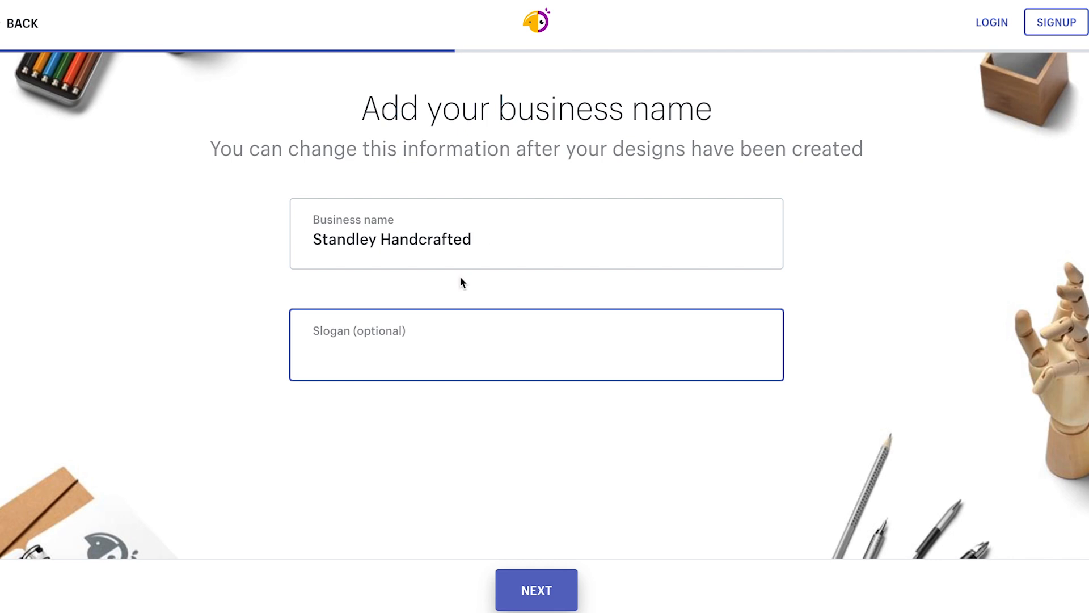
text(Modern style candles)
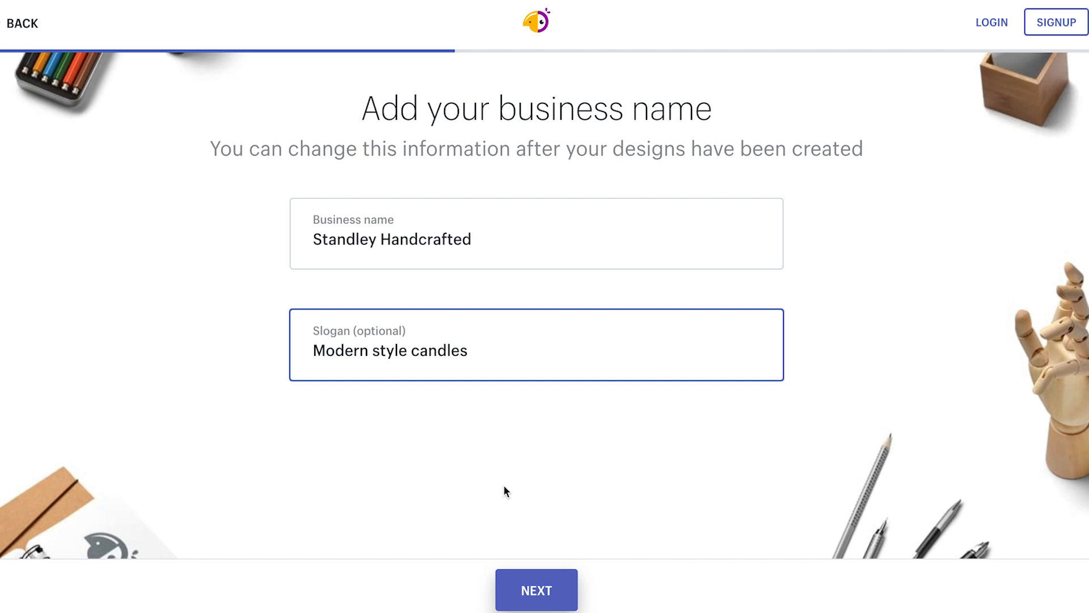
click(543, 588)
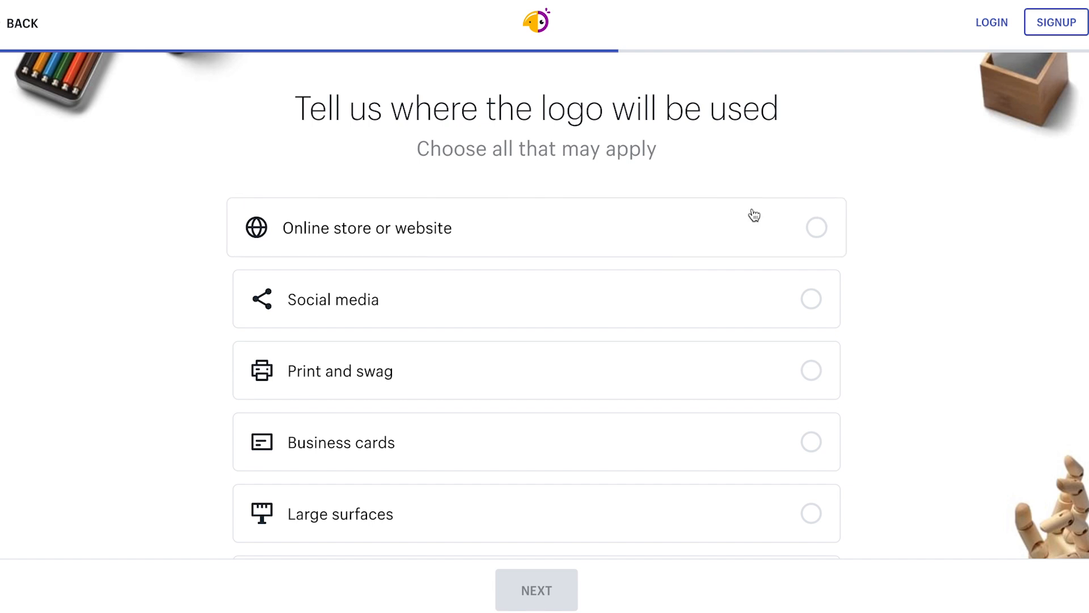
Step: Mark the logo for use on Online store or website, Social media, Print and swag, and Business cards, and generate the logos
click(814, 230)
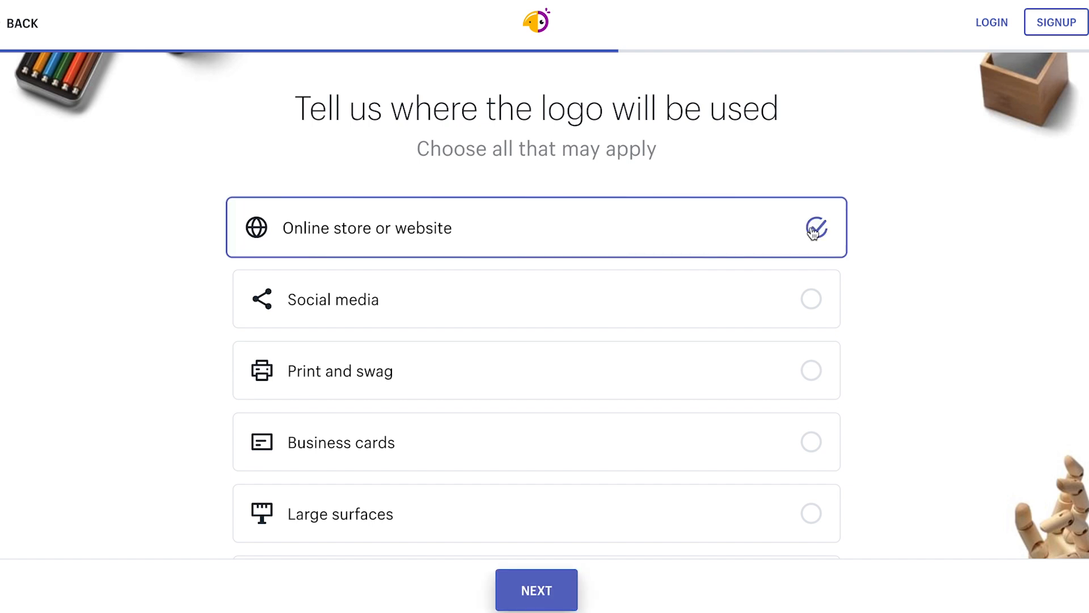
click(812, 299)
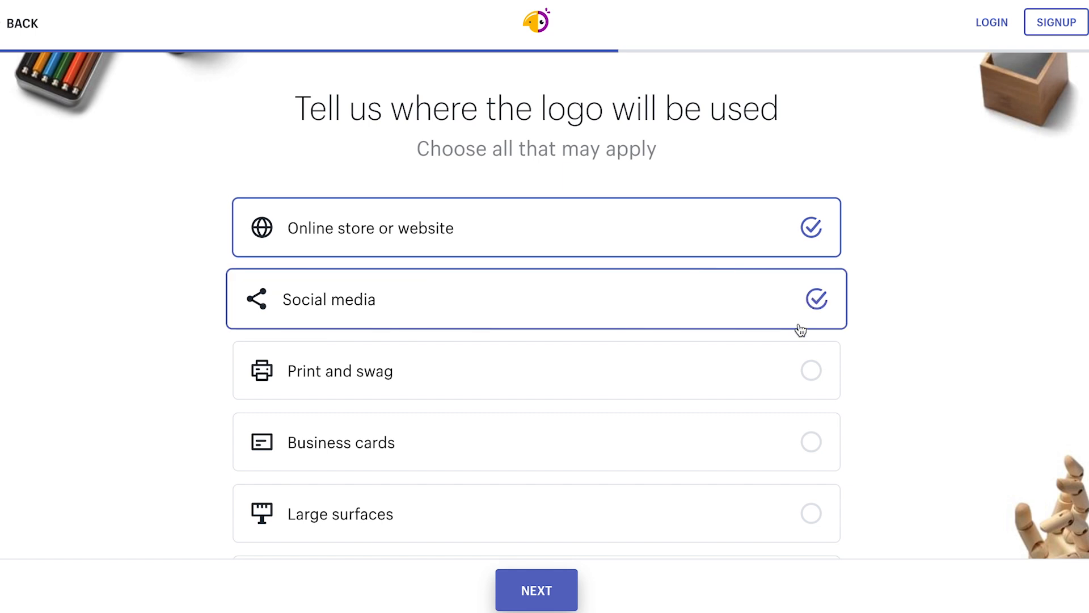
click(826, 371)
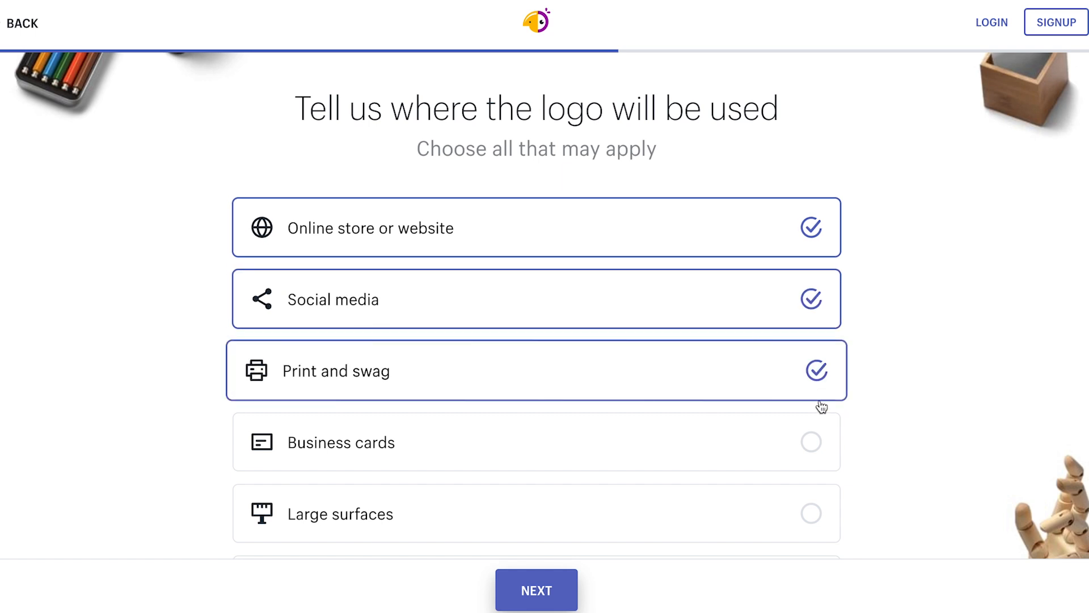
click(814, 448)
scroll(815, 451, down, 4)
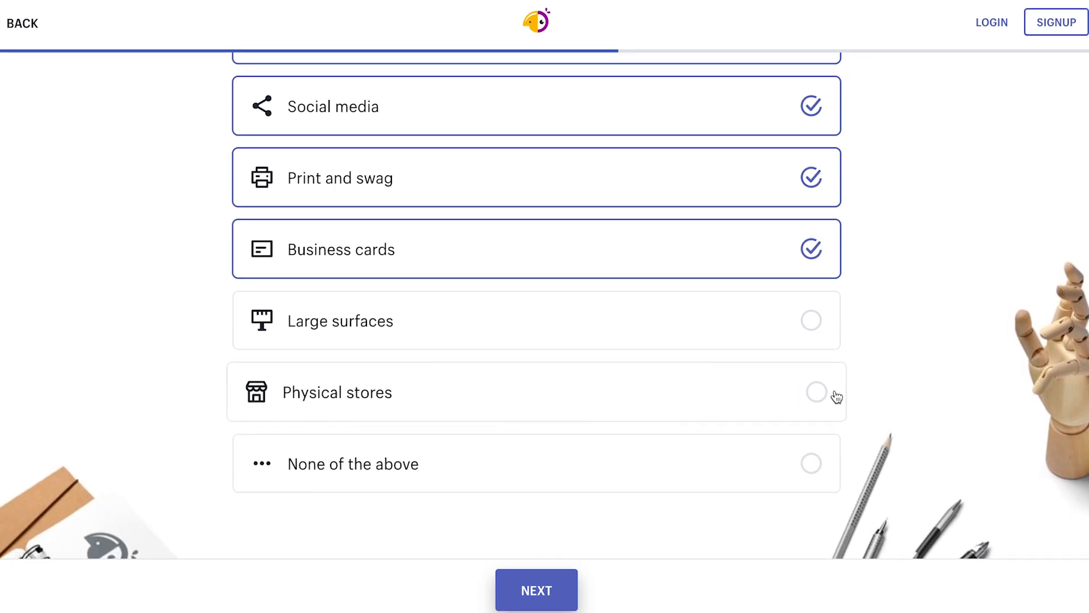
scroll(848, 346, up, 3)
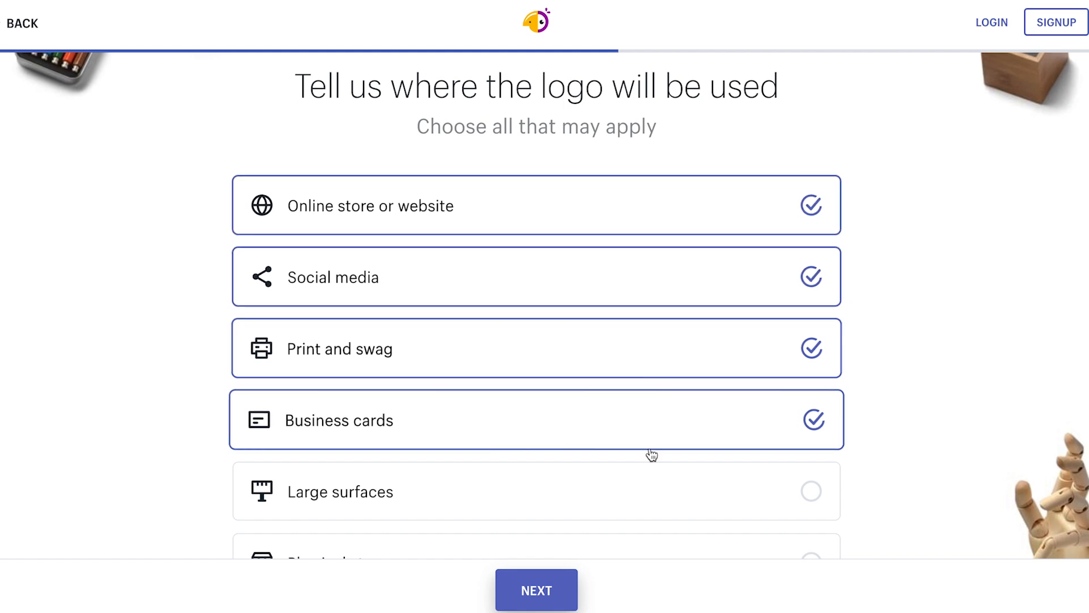
click(527, 590)
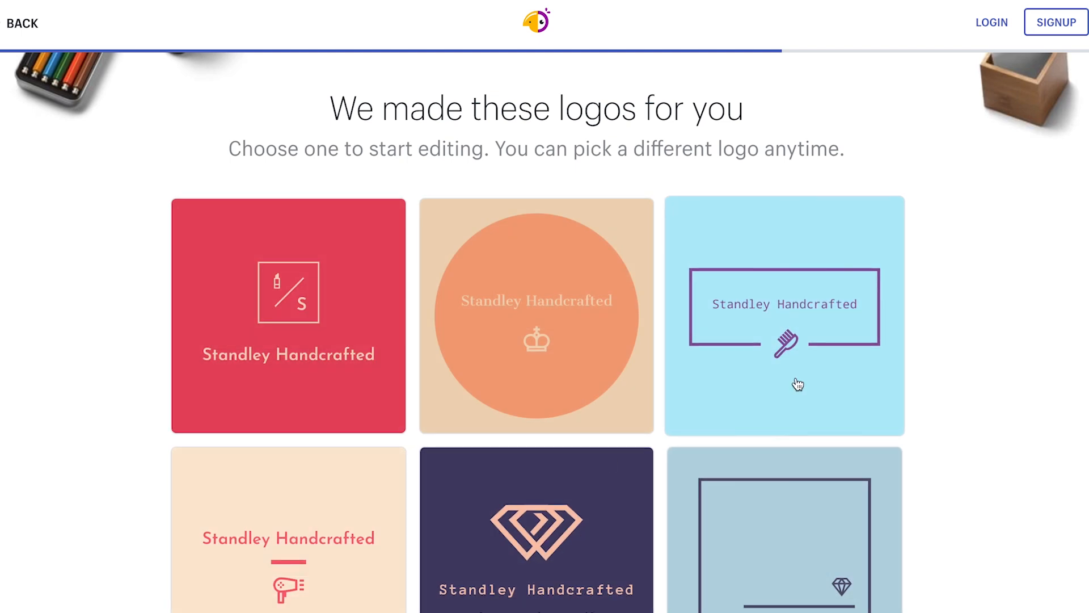
Step: Browse the generated logos and open the white design with an S in a dark purple square for editing
scroll(951, 363, down, 1)
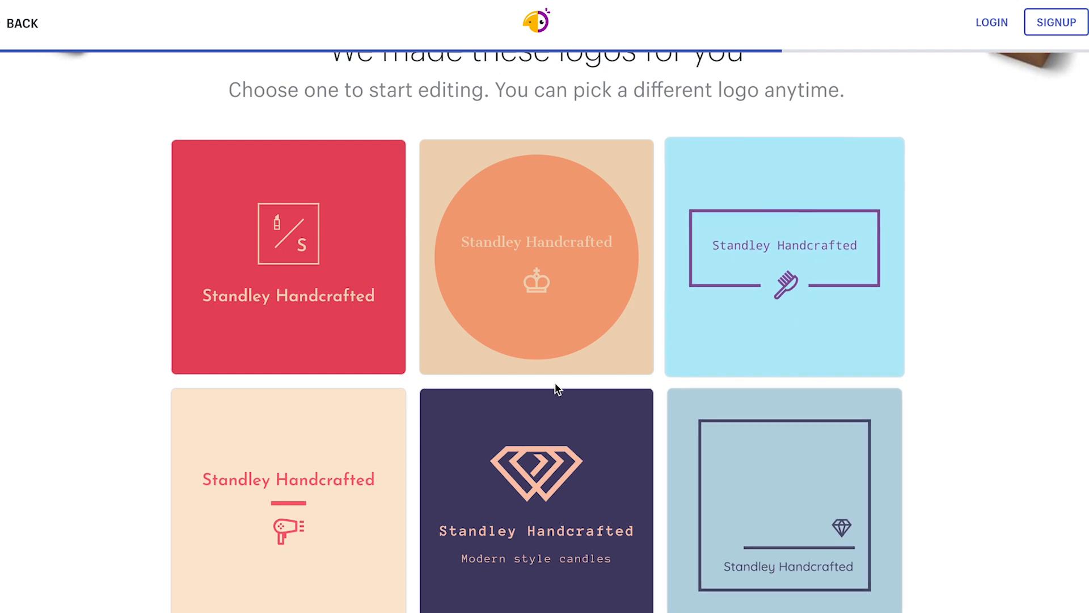
scroll(301, 528, down, 7)
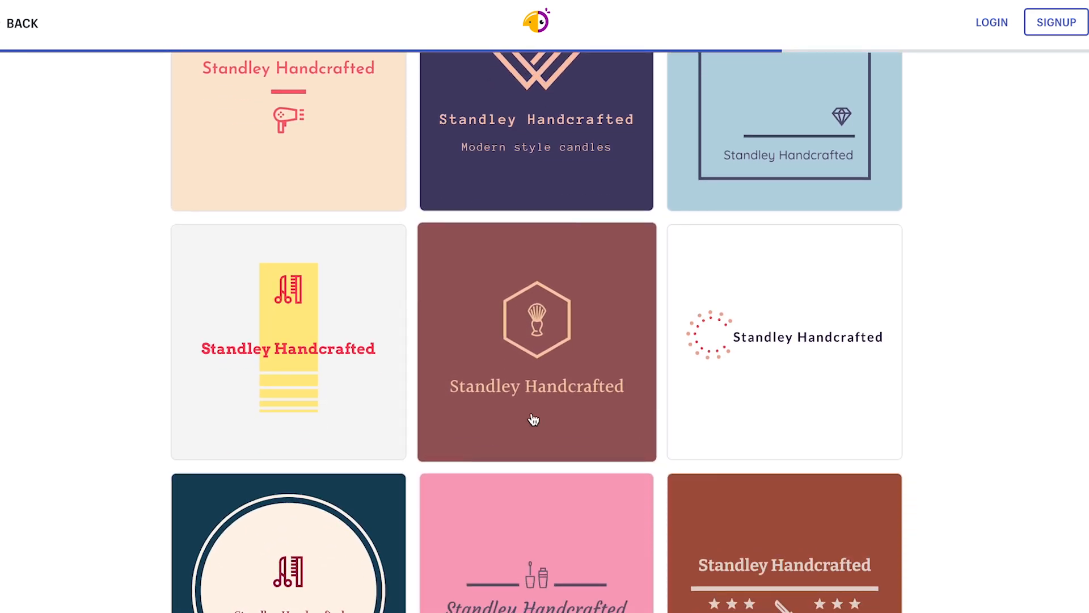
scroll(924, 369, down, 3)
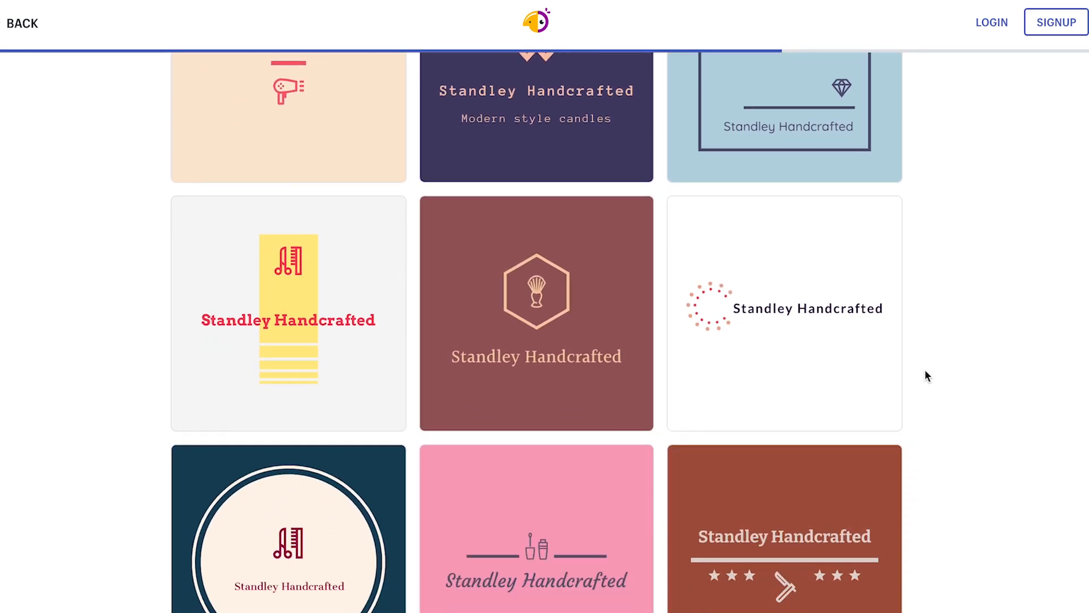
scroll(925, 374, down, 5)
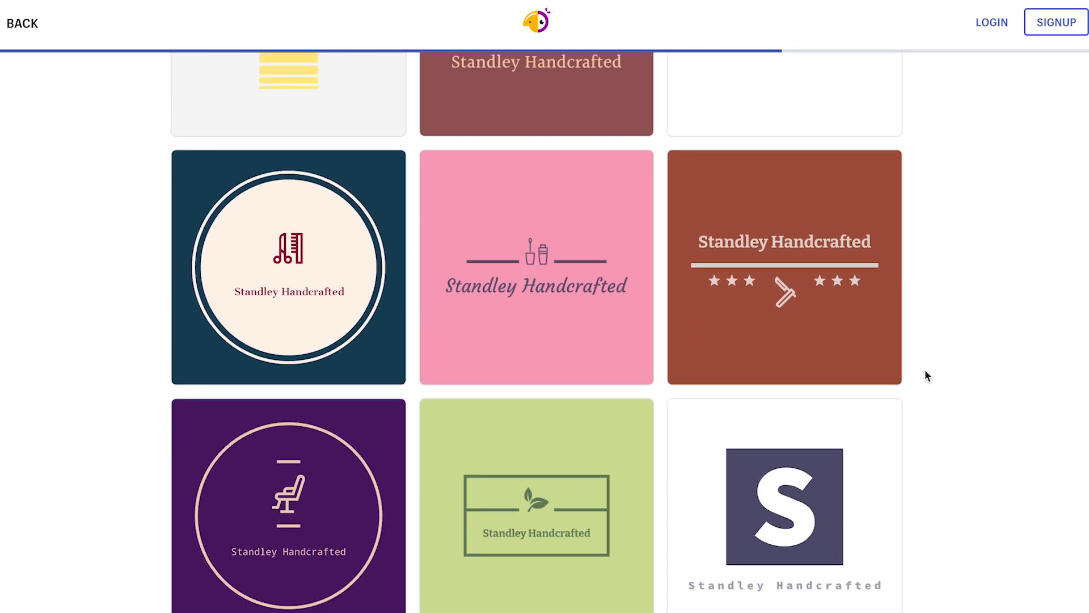
scroll(925, 371, down, 4)
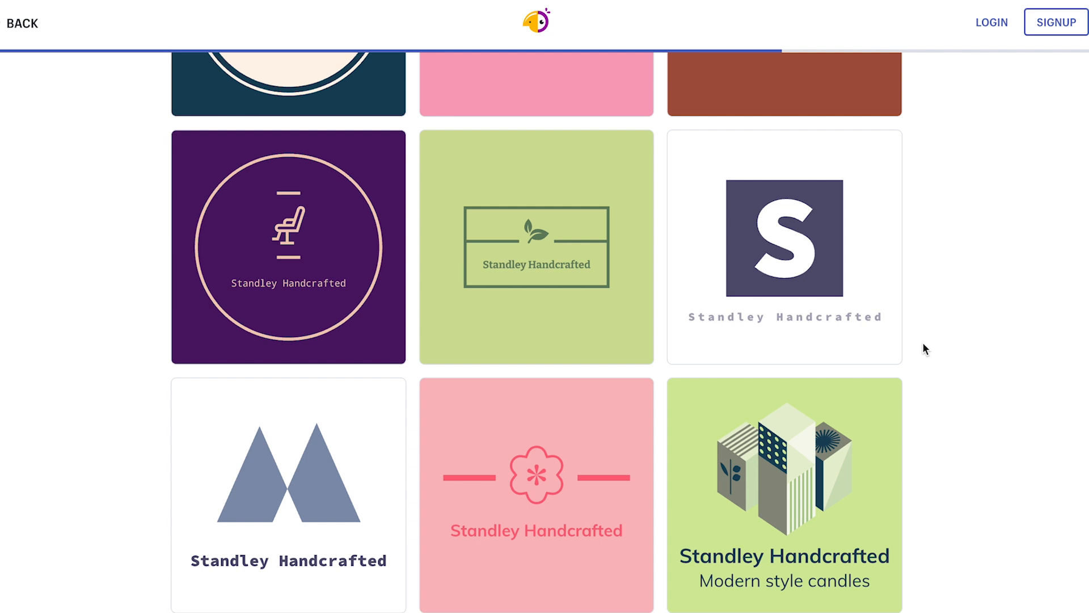
click(784, 233)
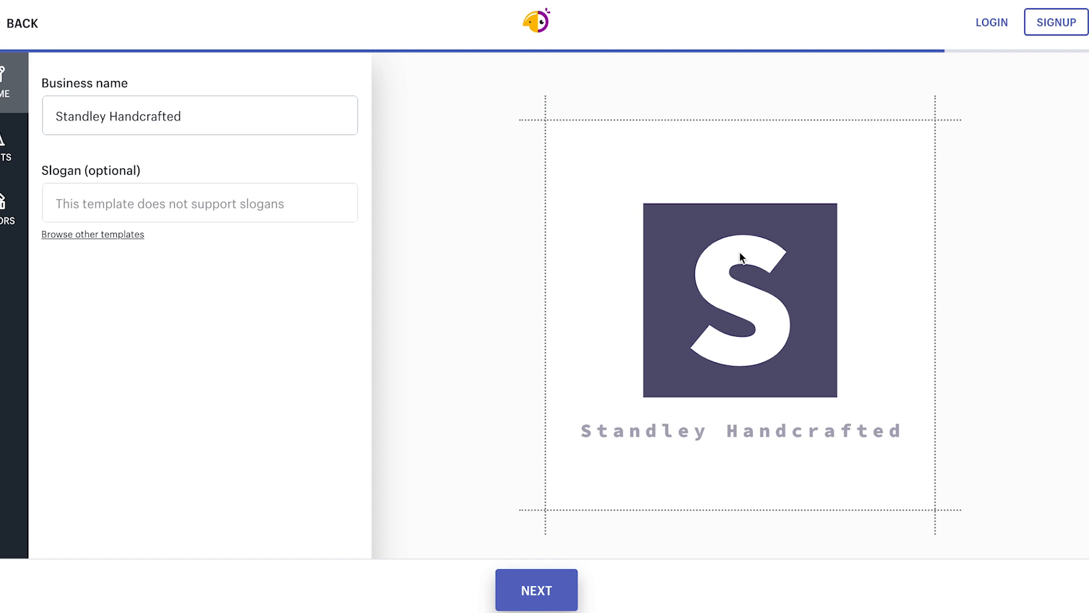
Step: Change the logo's business name to all capitals, reading STANDLEY HANDCRAFTED
click(246, 119)
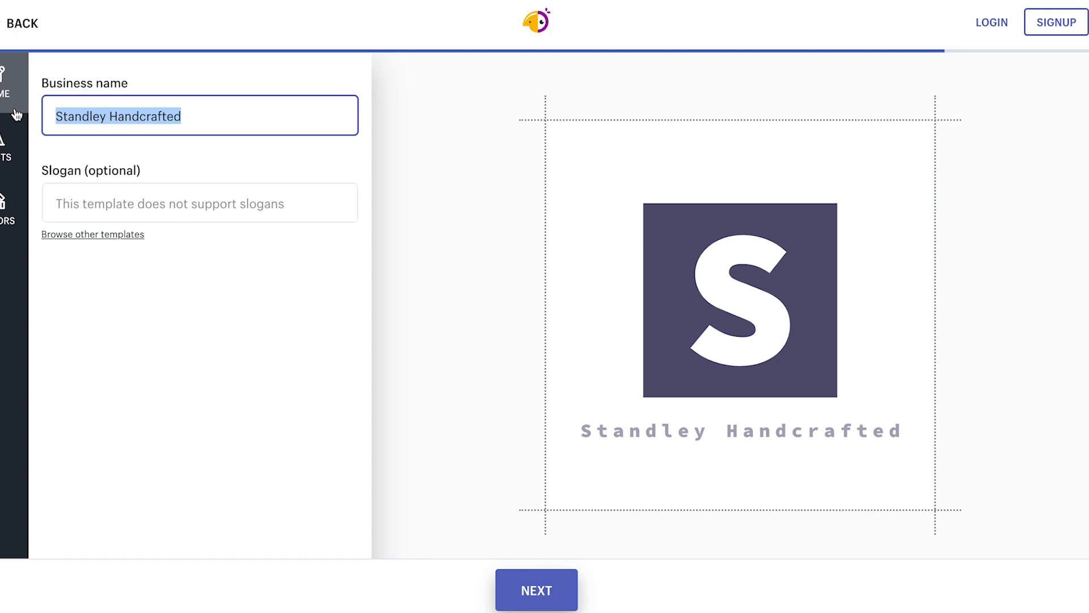
text(STANDLEY HND)
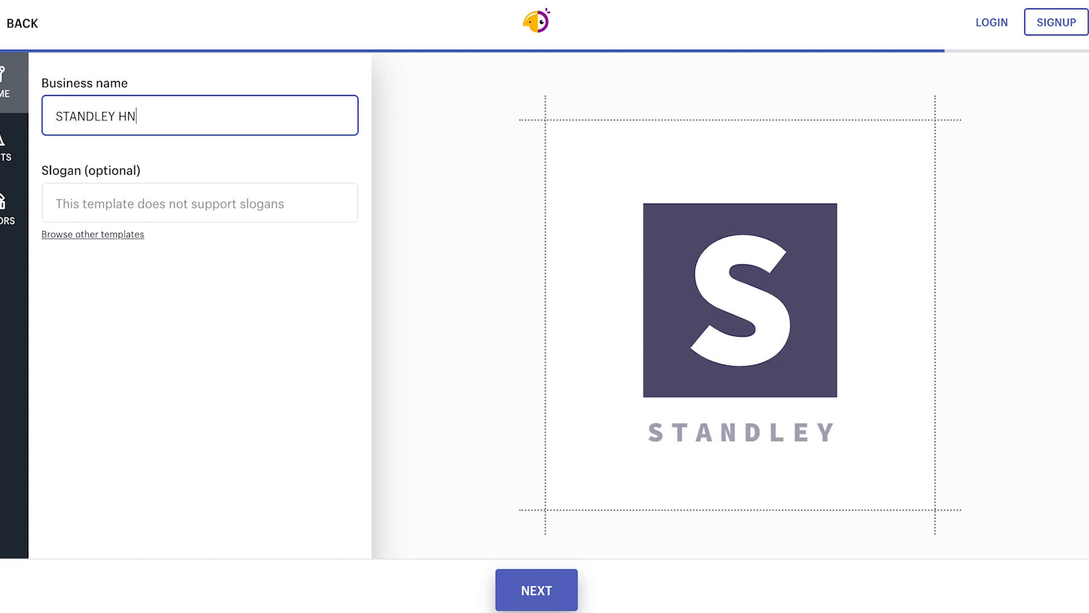
key(BackSpace)
key(BackSpace)
text(AN)
key(BackSpace)
text(DCRA)
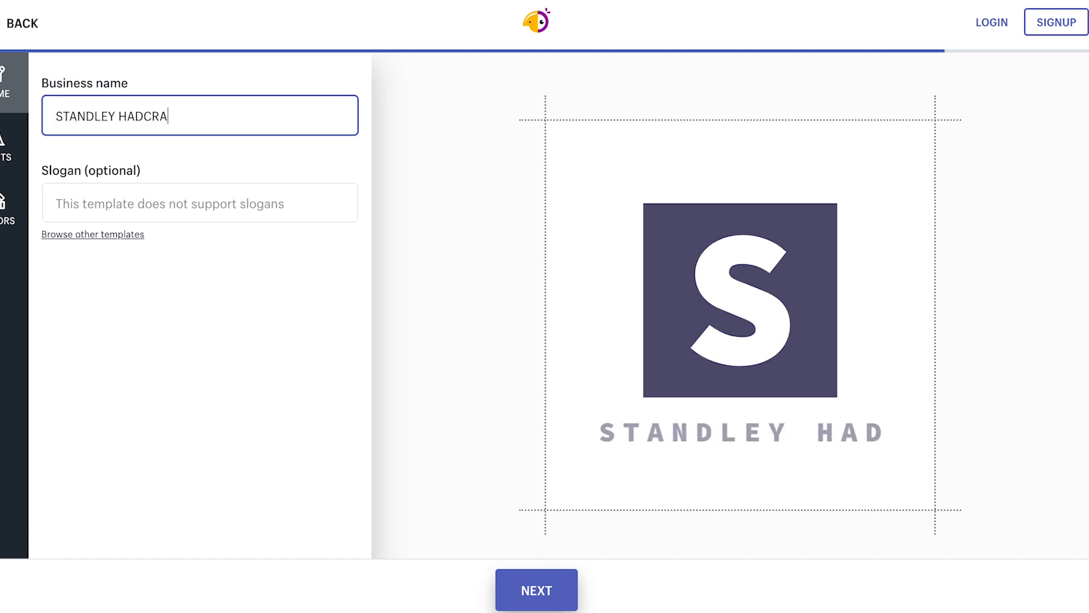
key(BackSpace)
key(BackSpace)
key(BackSpace)
key(BackSpace)
text(RAC)
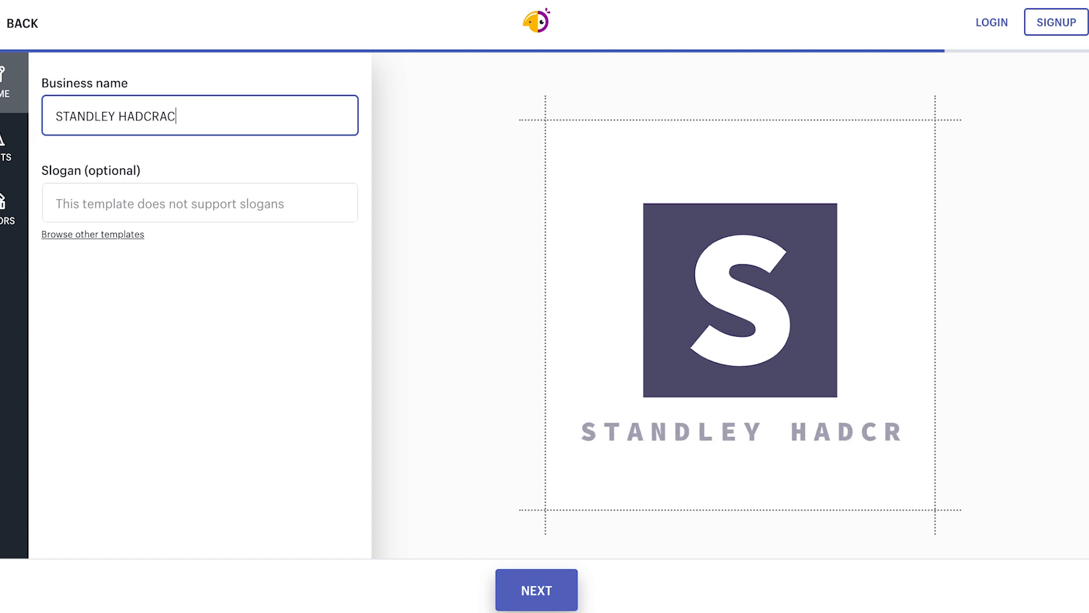
key(BackSpace)
text(FTED)
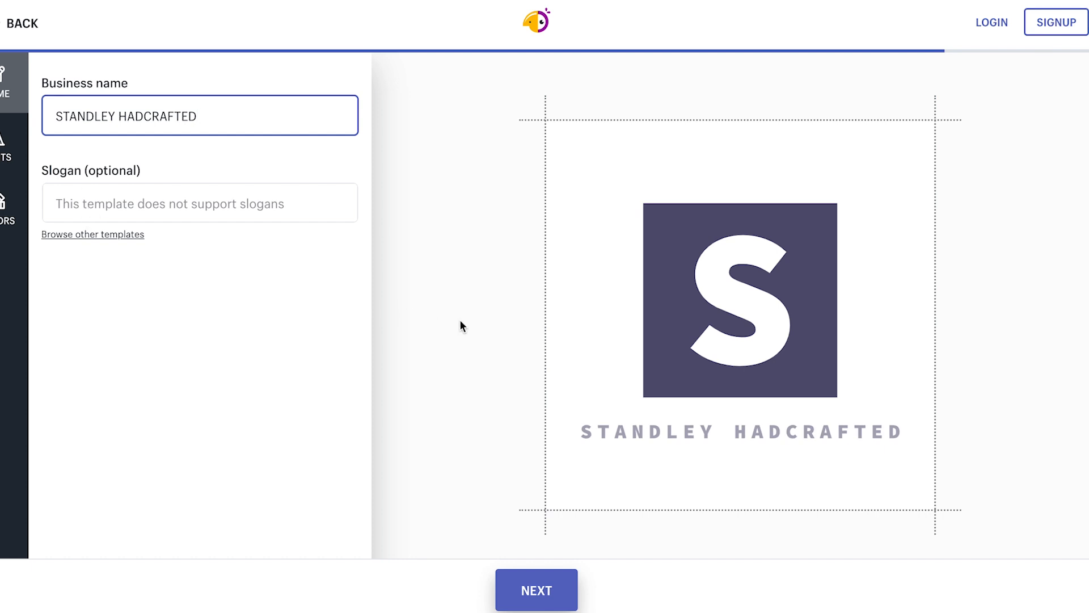
click(290, 210)
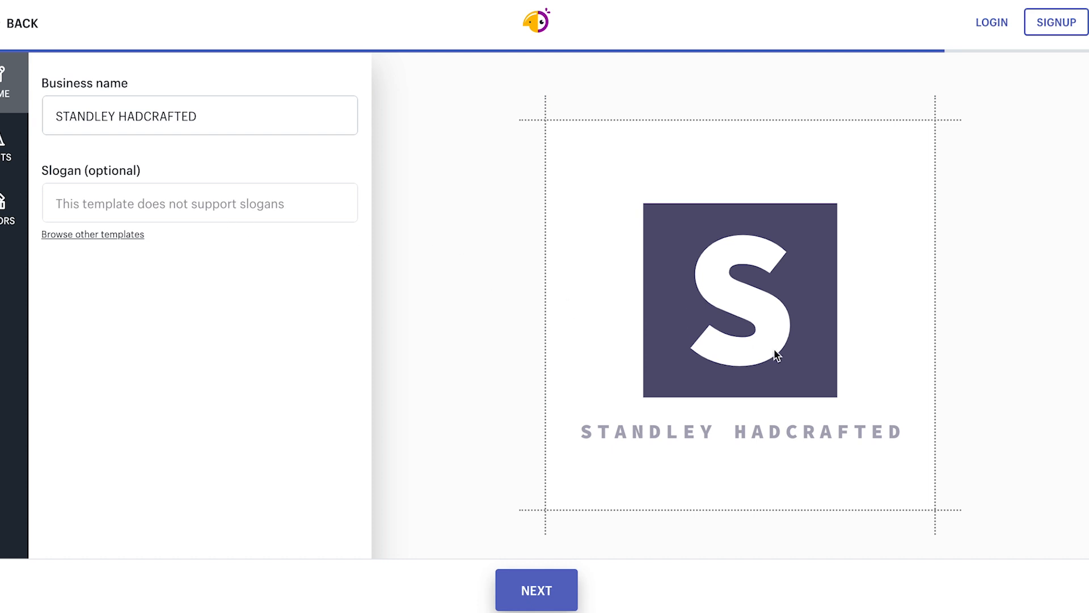
click(226, 116)
key(Left)
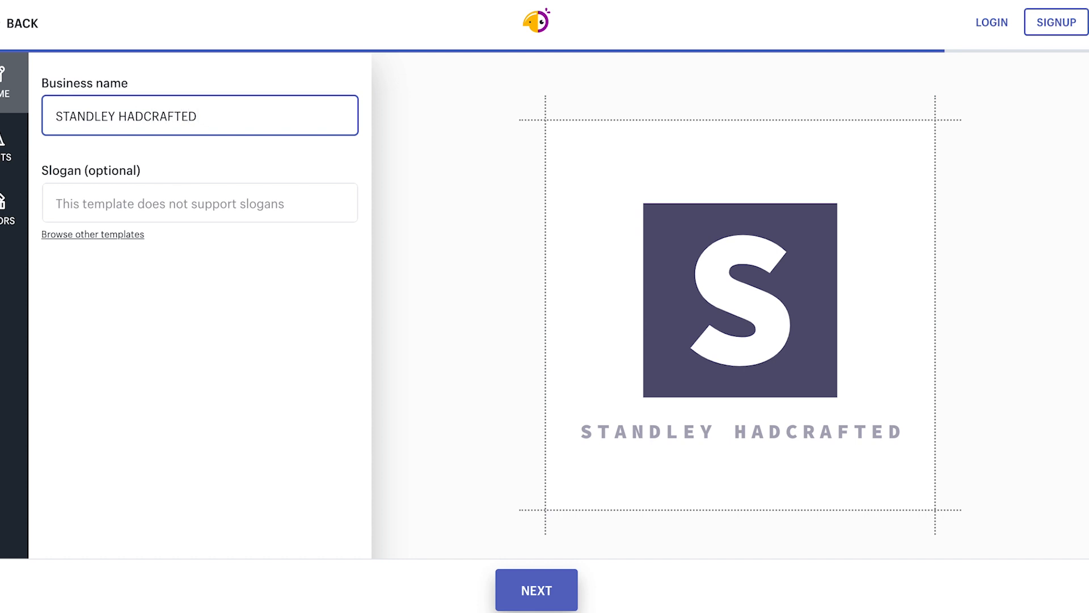
text(N)
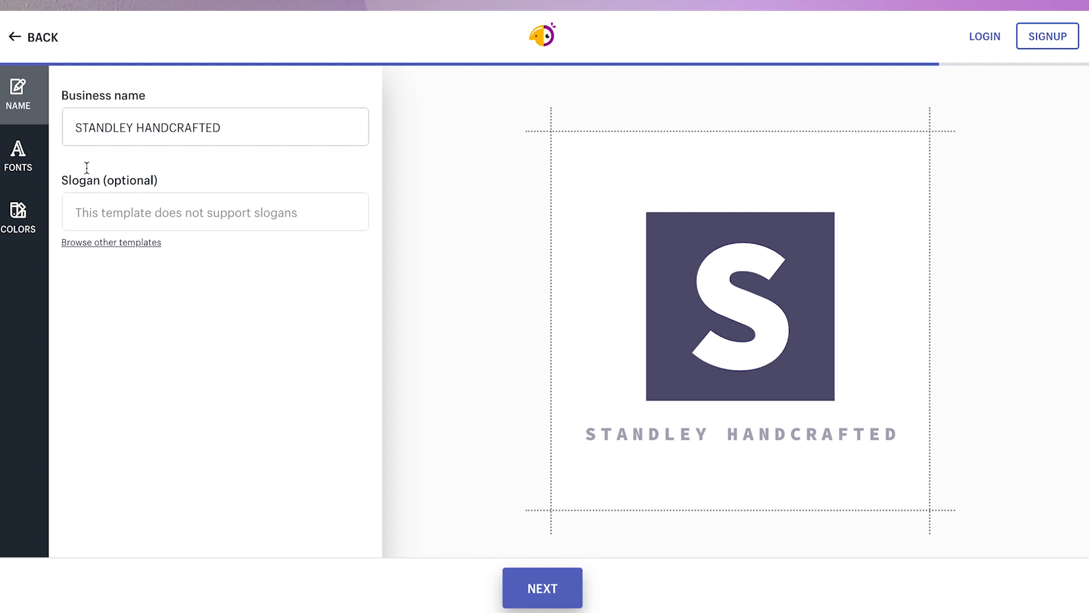
Step: Try several fonts on the logo, including the thin slab serif, and apply the bold sans-serif below it
click(18, 154)
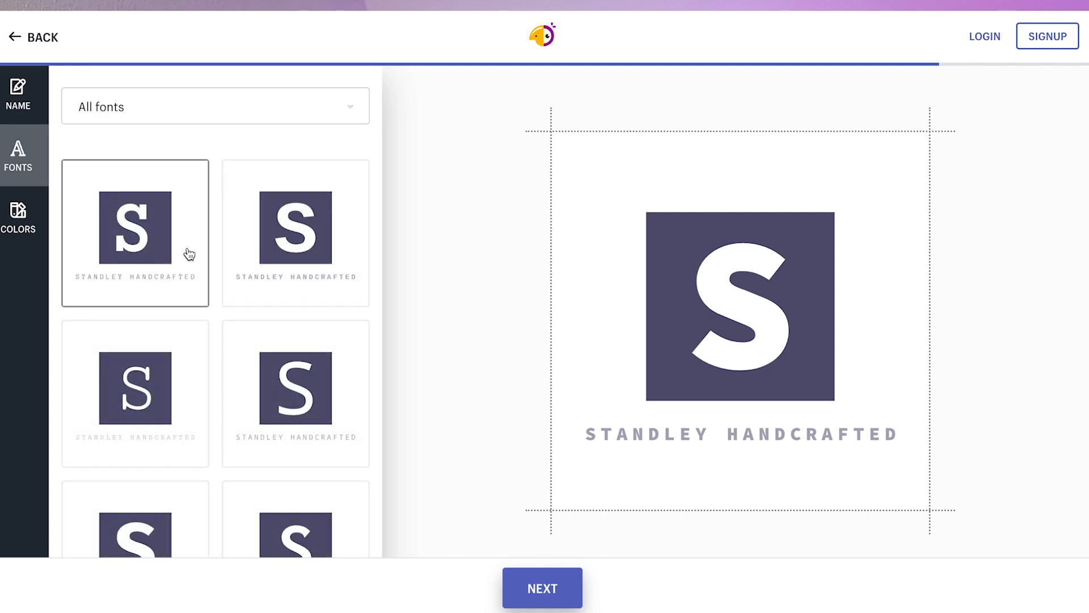
click(307, 375)
click(139, 382)
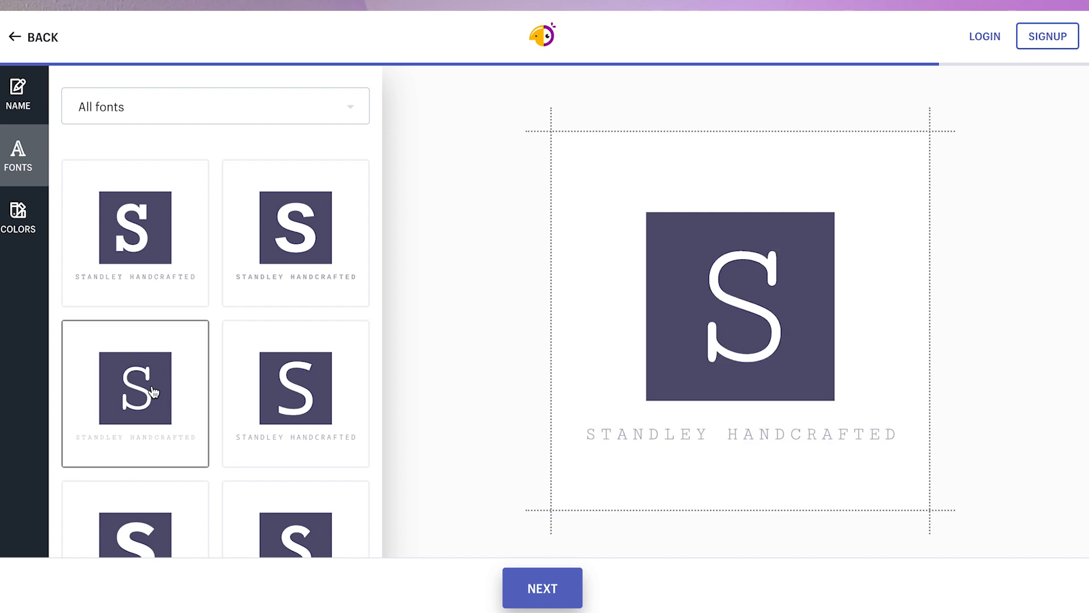
scroll(142, 386, down, 3)
click(138, 389)
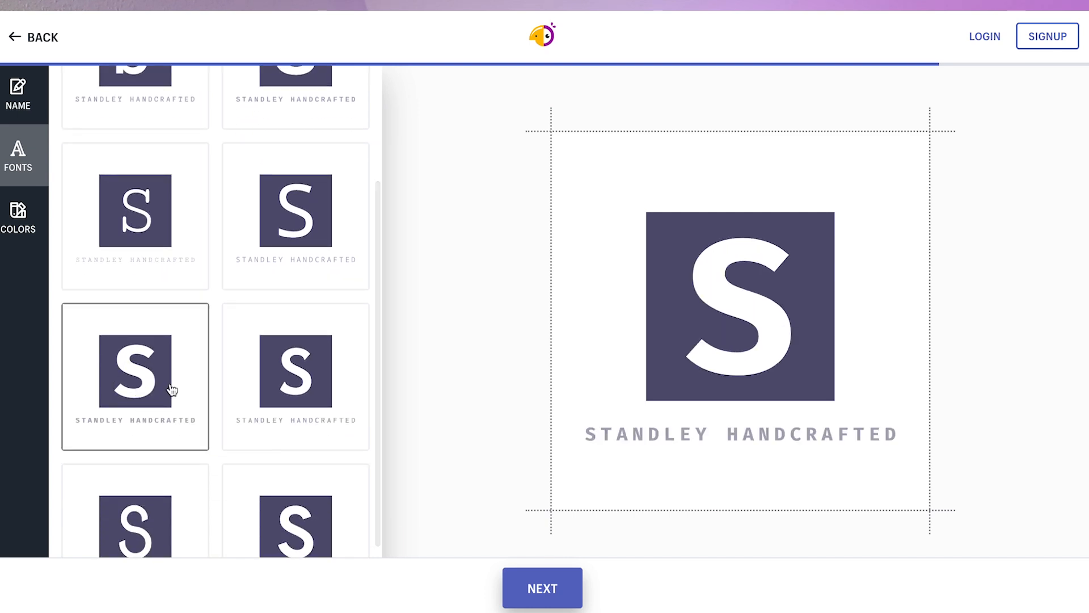
Step: Try several more fonts on the logo, including the thin rounded one, the light slab serif and the bold sans-serif
click(294, 371)
scroll(289, 375, down, 2)
scroll(290, 375, down, 1)
click(292, 397)
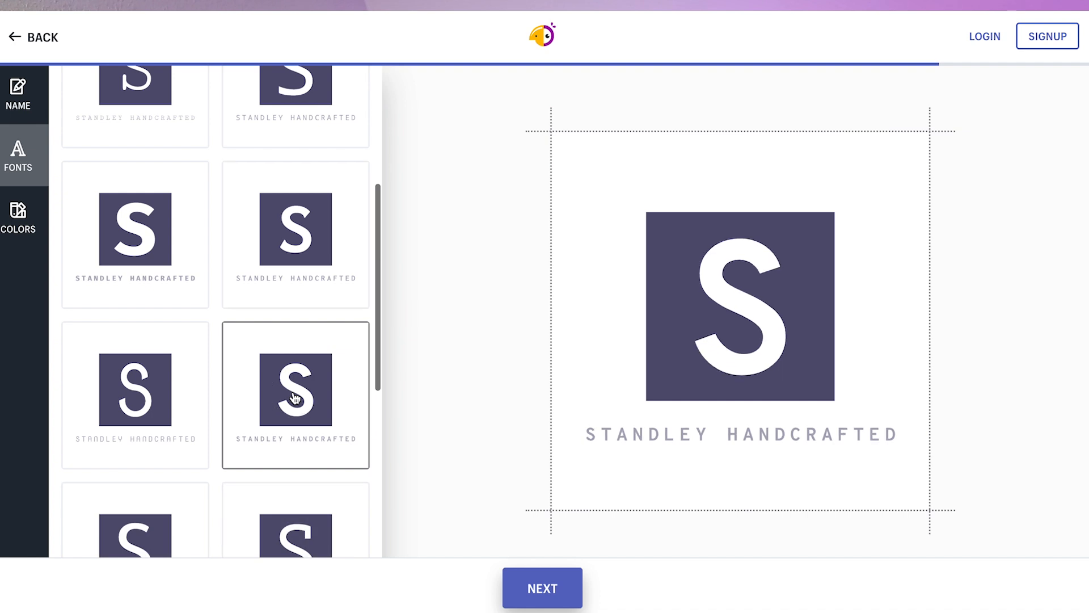
click(141, 391)
scroll(140, 392, down, 2)
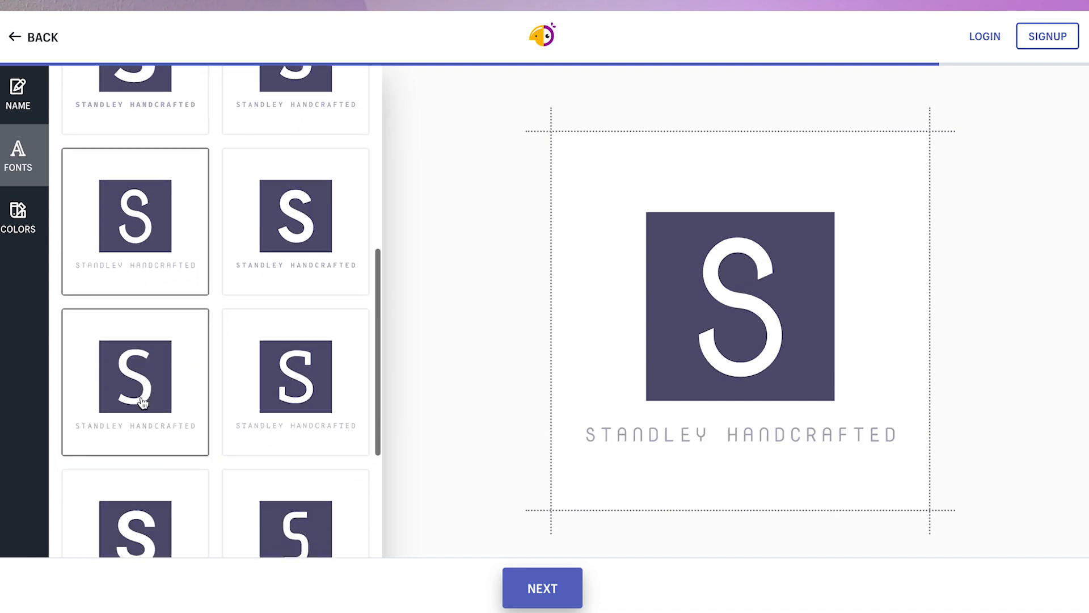
click(138, 400)
click(296, 394)
scroll(295, 392, down, 4)
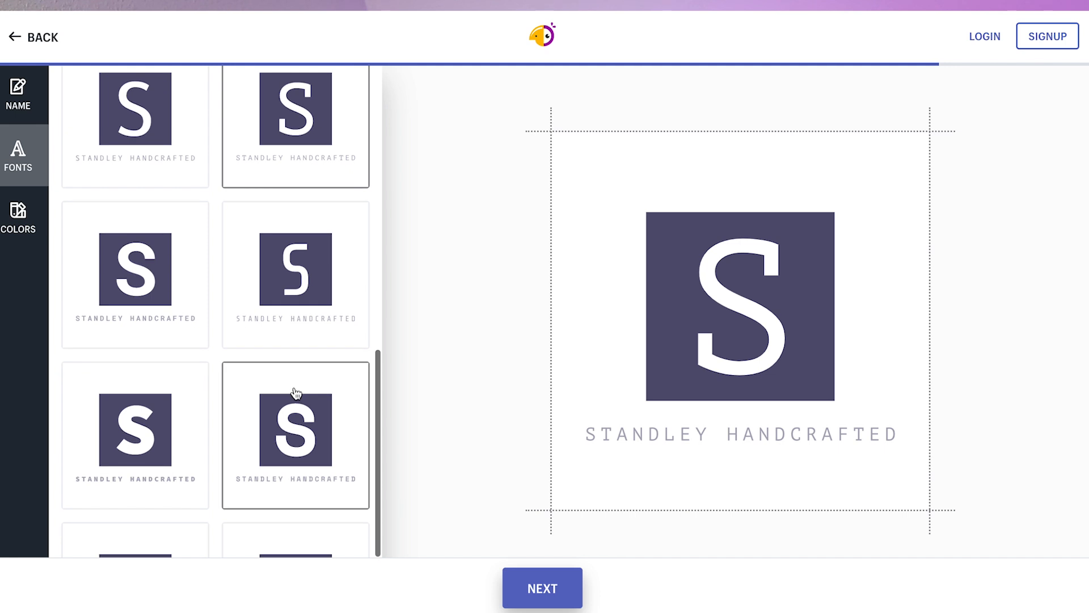
click(293, 285)
click(122, 276)
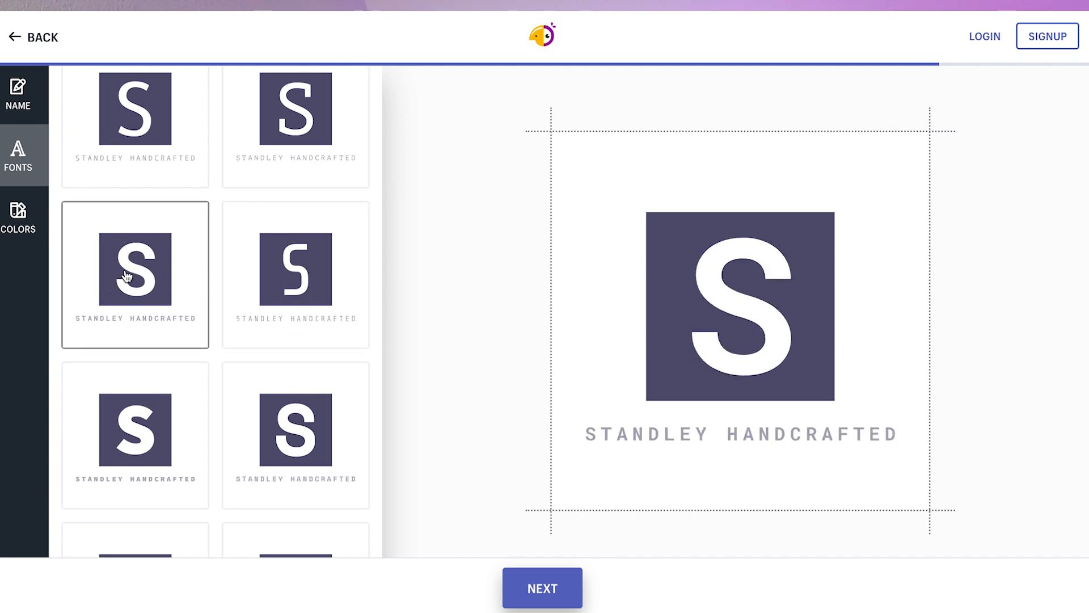
Step: Apply the bold high-contrast serif font to the logo
scroll(124, 276, down, 3)
scroll(126, 276, down, 4)
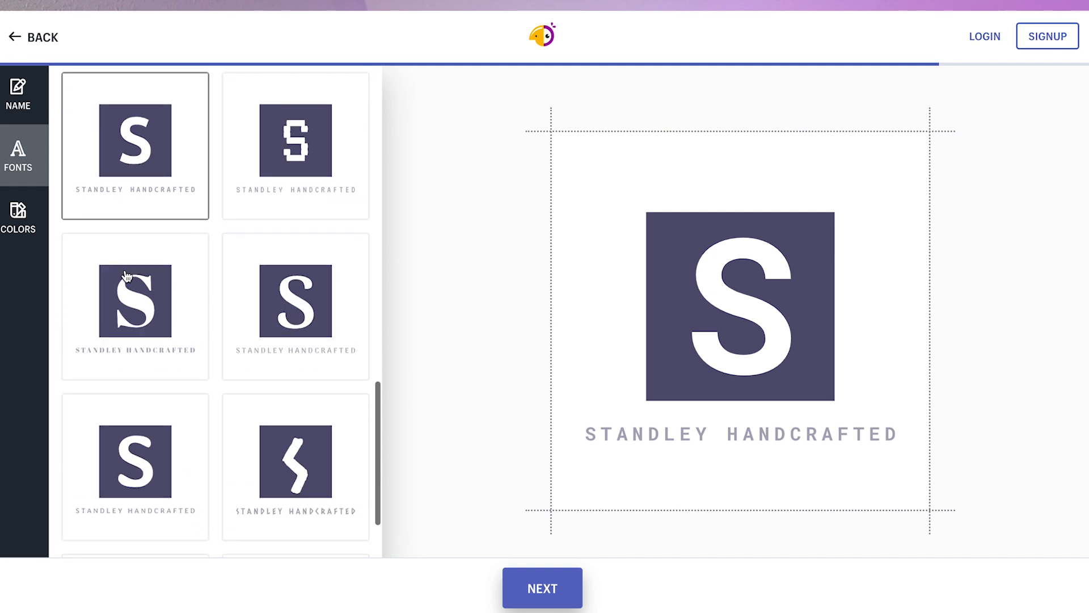
click(149, 275)
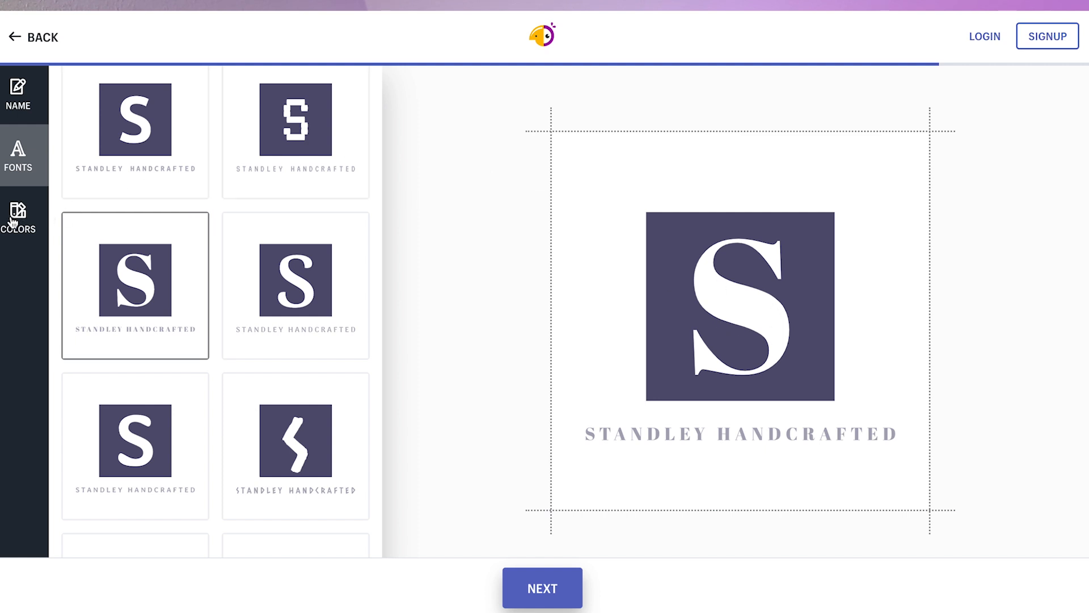
Step: Try the light pink, purple and pale grey color options on the logo
click(10, 221)
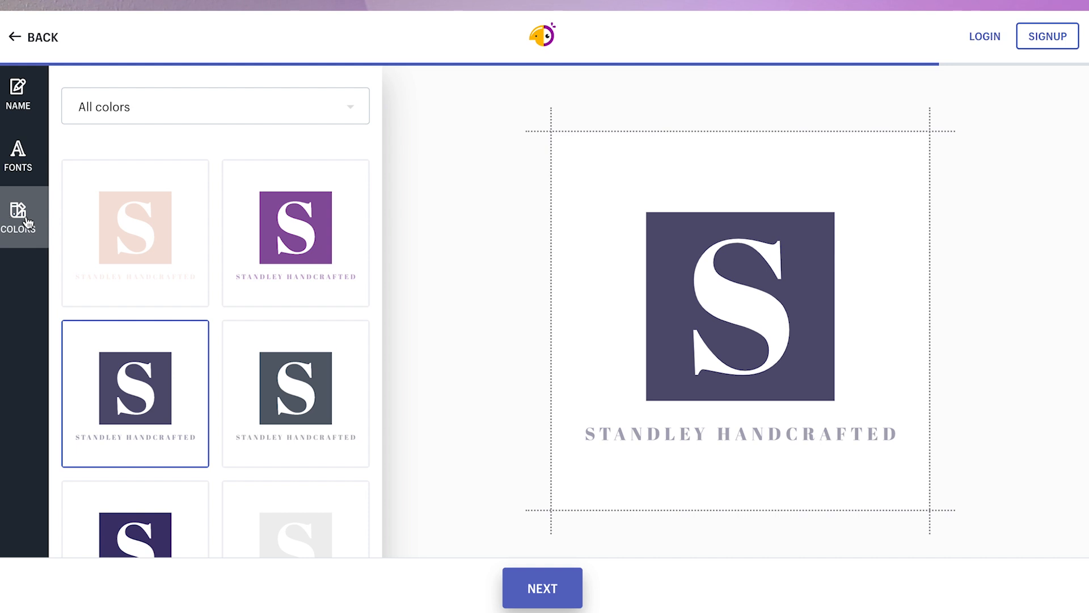
click(155, 253)
click(295, 252)
scroll(296, 252, down, 3)
scroll(295, 253, down, 2)
click(311, 249)
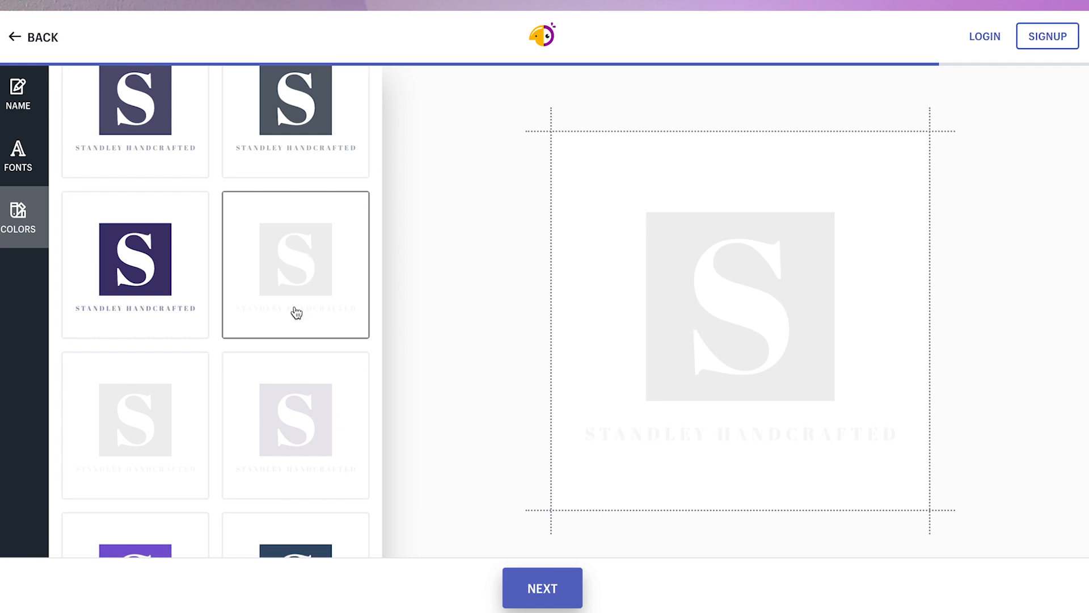
Step: Try further logo colors, including violet, royal blue, mint green and steel blue
scroll(289, 377, down, 6)
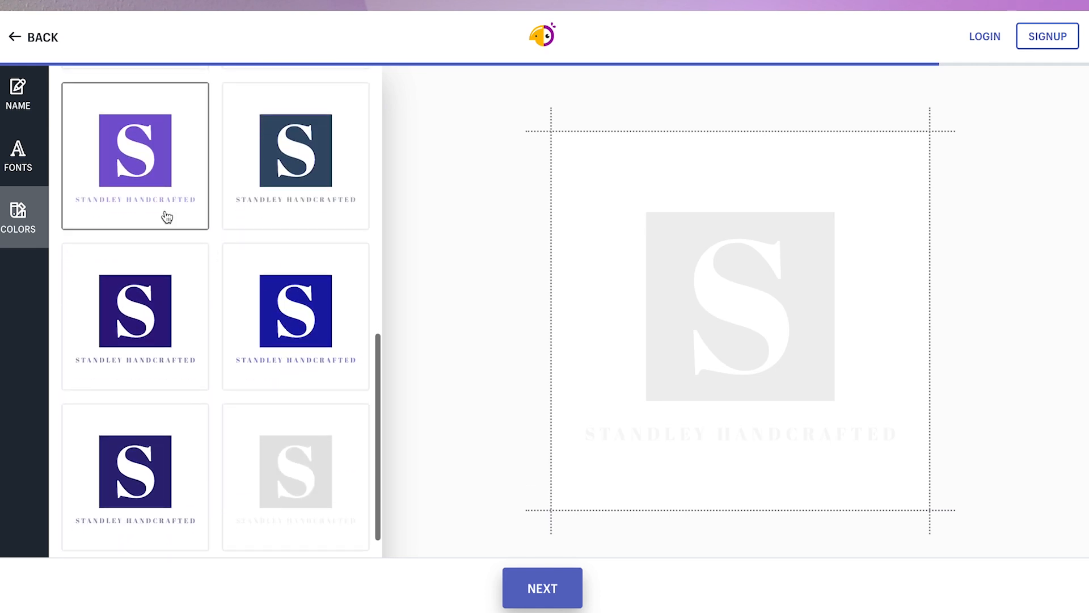
click(152, 200)
click(296, 310)
scroll(301, 315, down, 3)
scroll(299, 316, down, 1)
click(296, 418)
scroll(299, 421, down, 3)
scroll(299, 422, down, 1)
click(164, 330)
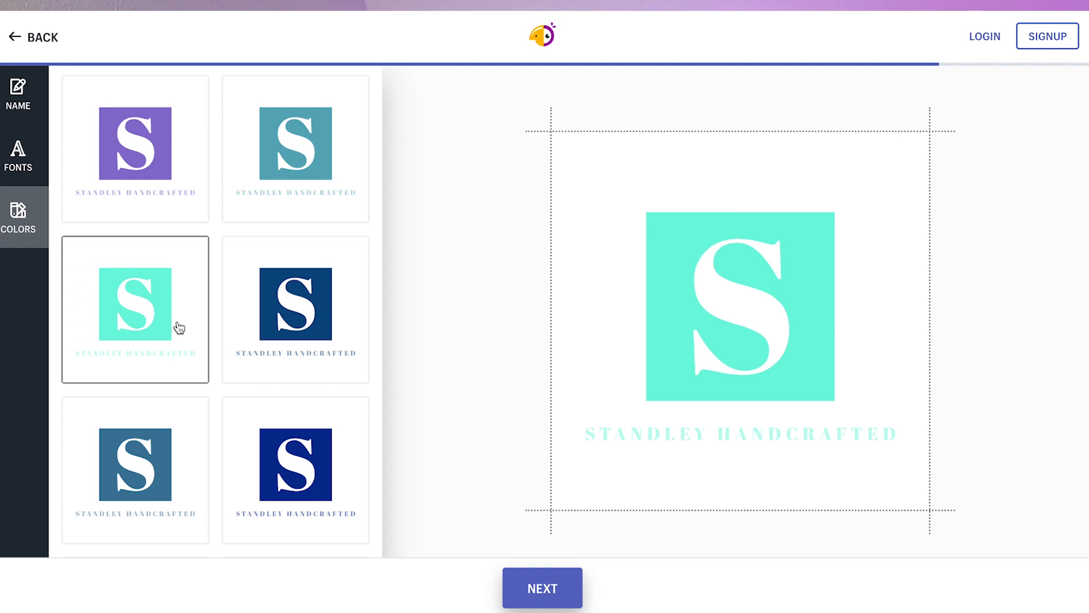
scroll(235, 320, down, 4)
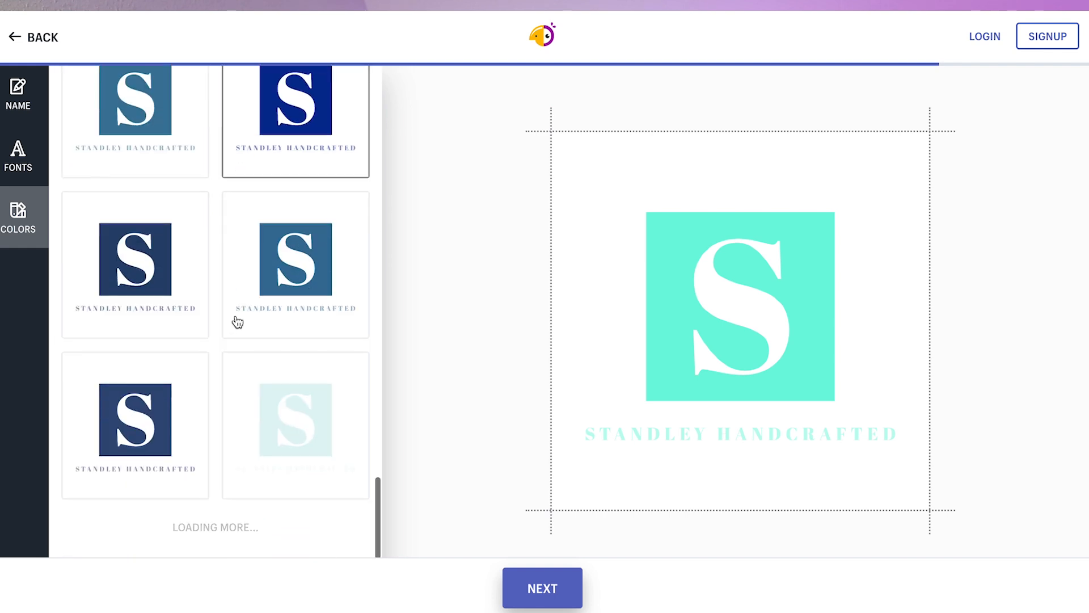
click(274, 292)
Step: Apply the bright teal color to the logo and finish the design
scroll(275, 293, down, 6)
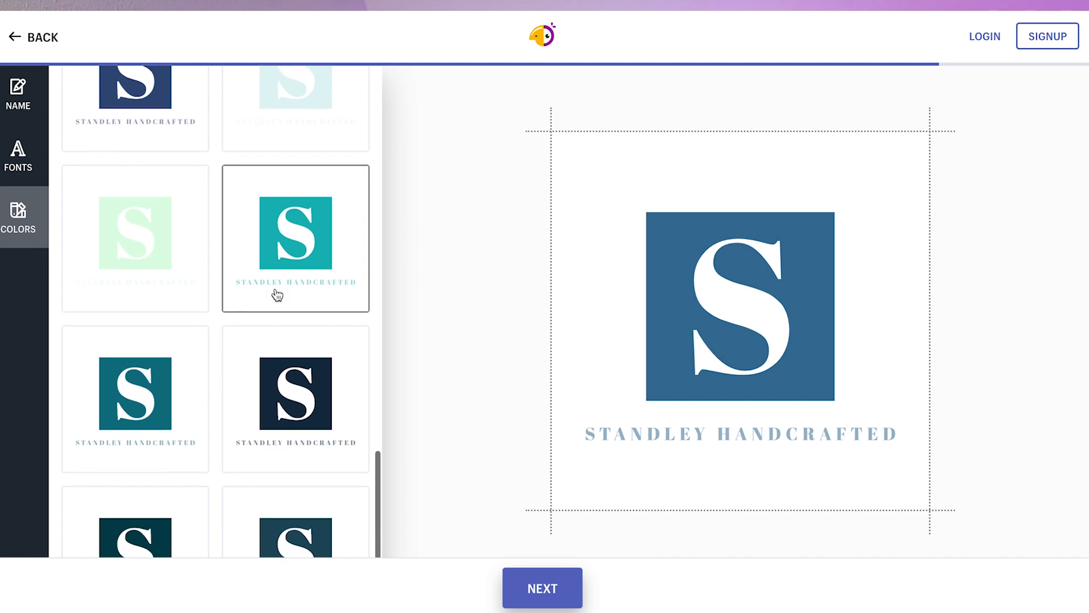
click(296, 253)
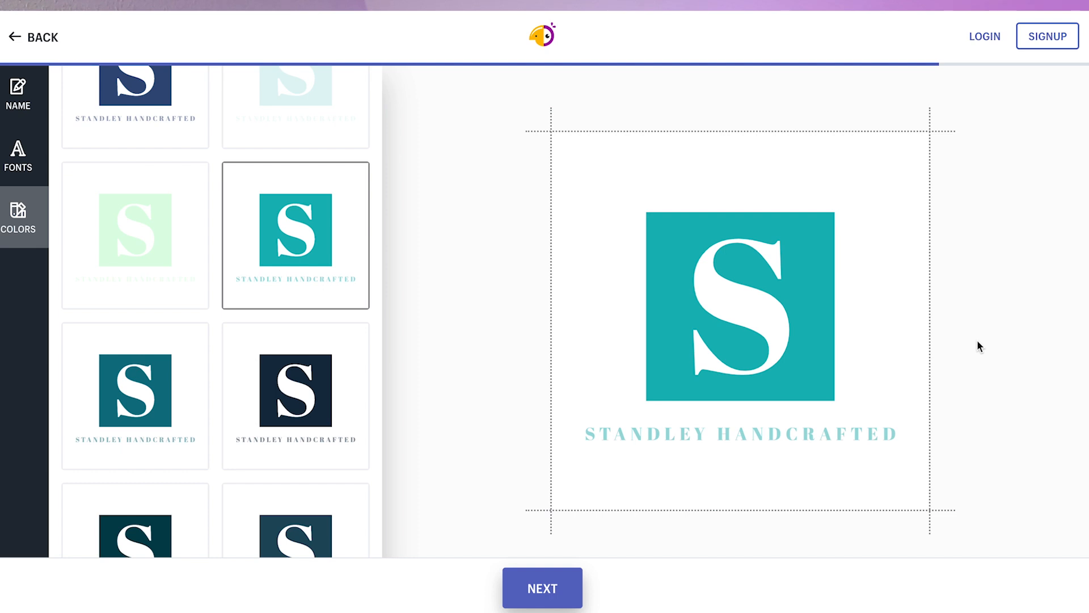
click(545, 590)
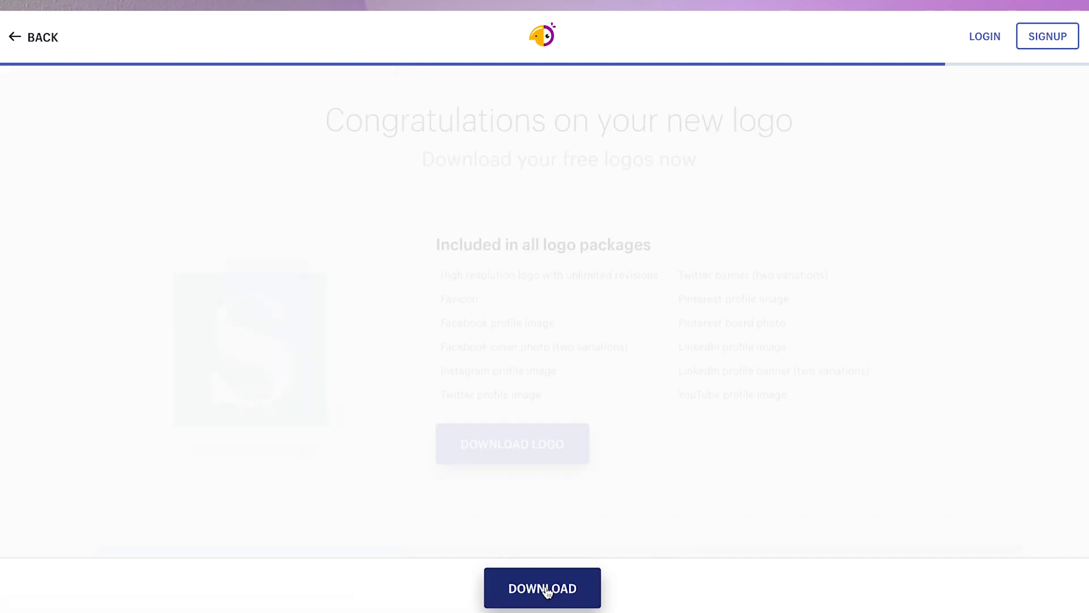
Step: Request the logo download and create an account with the saved email address and account password
click(497, 378)
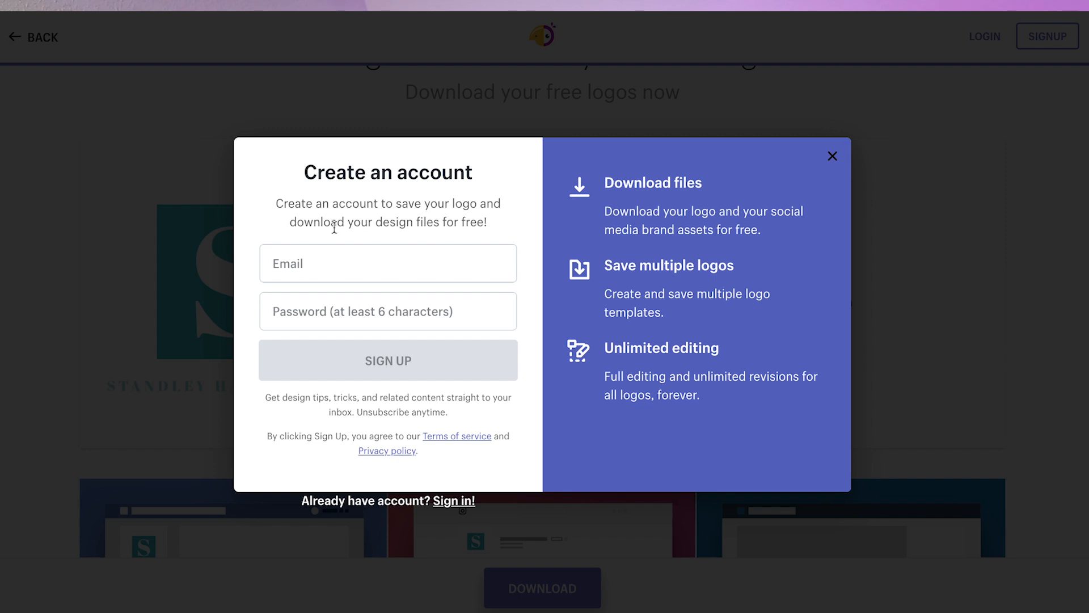
click(381, 261)
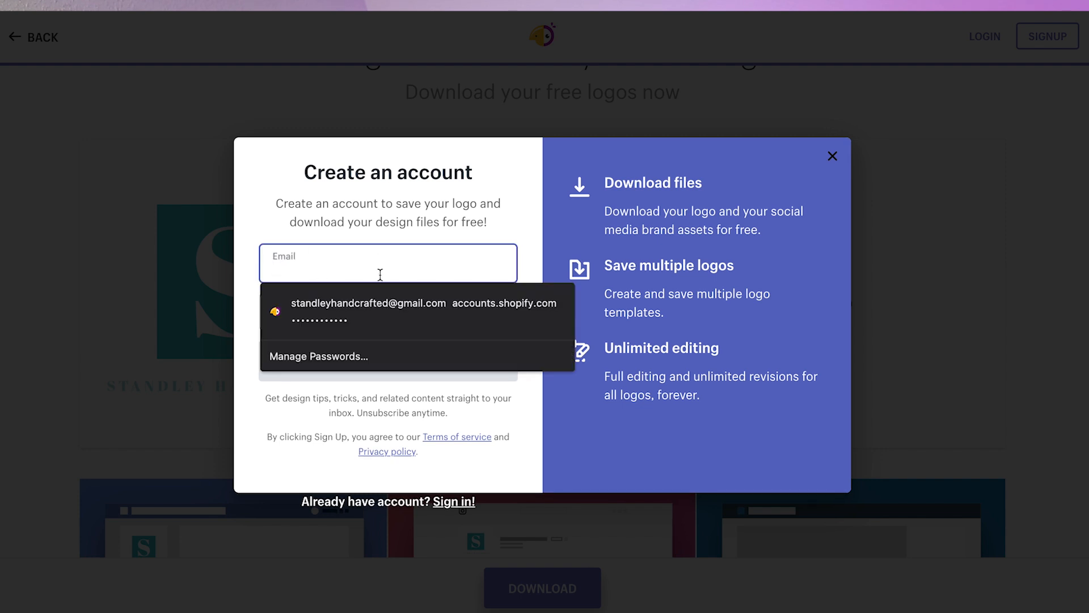
click(395, 309)
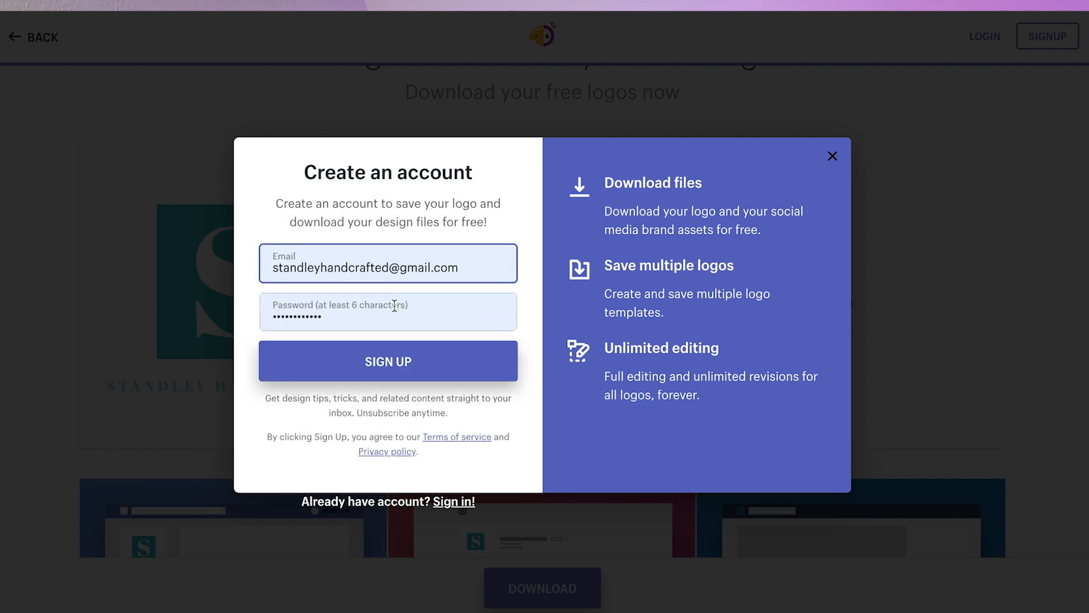
click(395, 370)
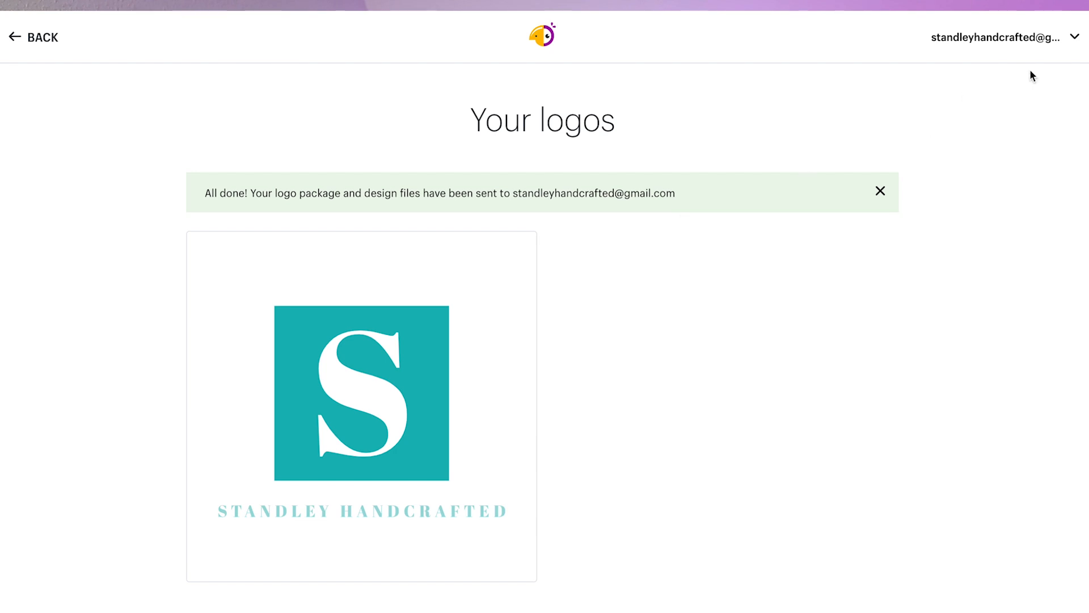
Step: Check the account menu and the saved logo's editing and download options
click(1042, 40)
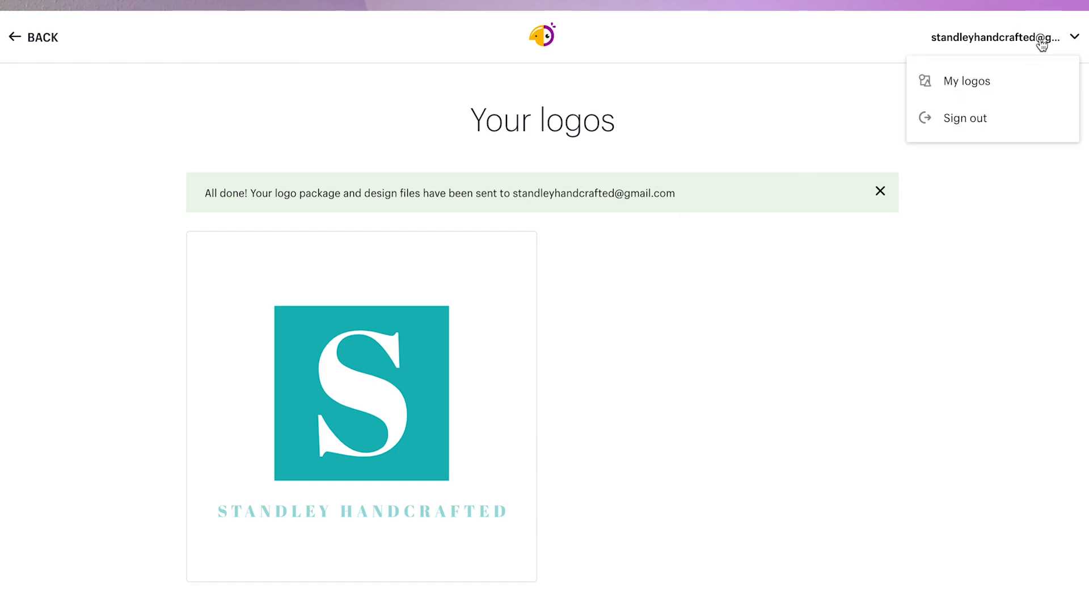
click(552, 124)
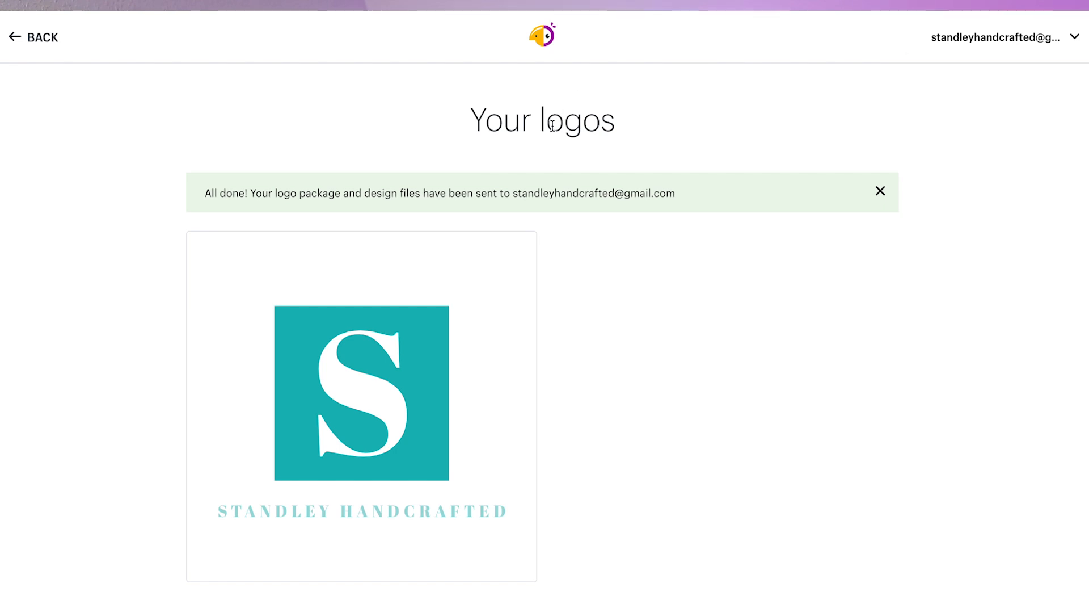
scroll(552, 123, down, 3)
mouse_move(243, 226)
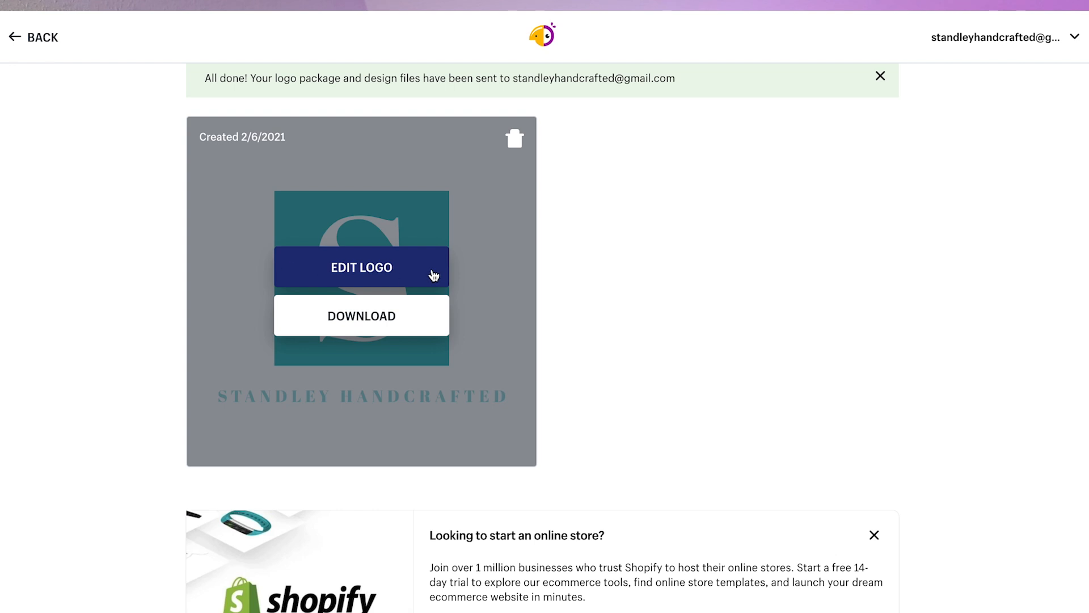
click(370, 314)
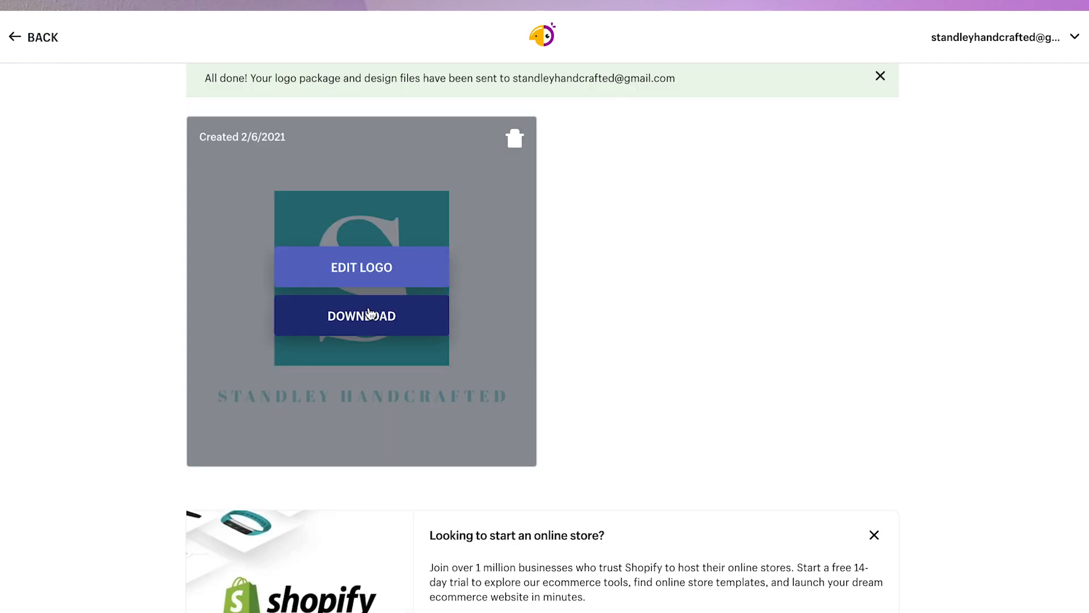
scroll(593, 219, up, 2)
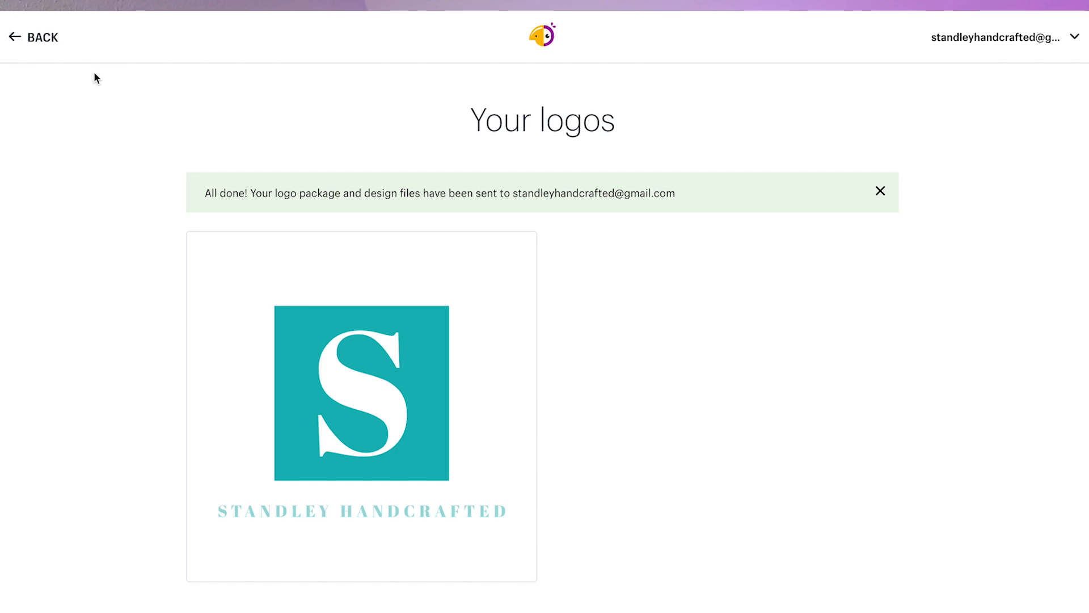
Step: Leave the saved logos, start a new logo design and set the business space to None of the above
click(47, 38)
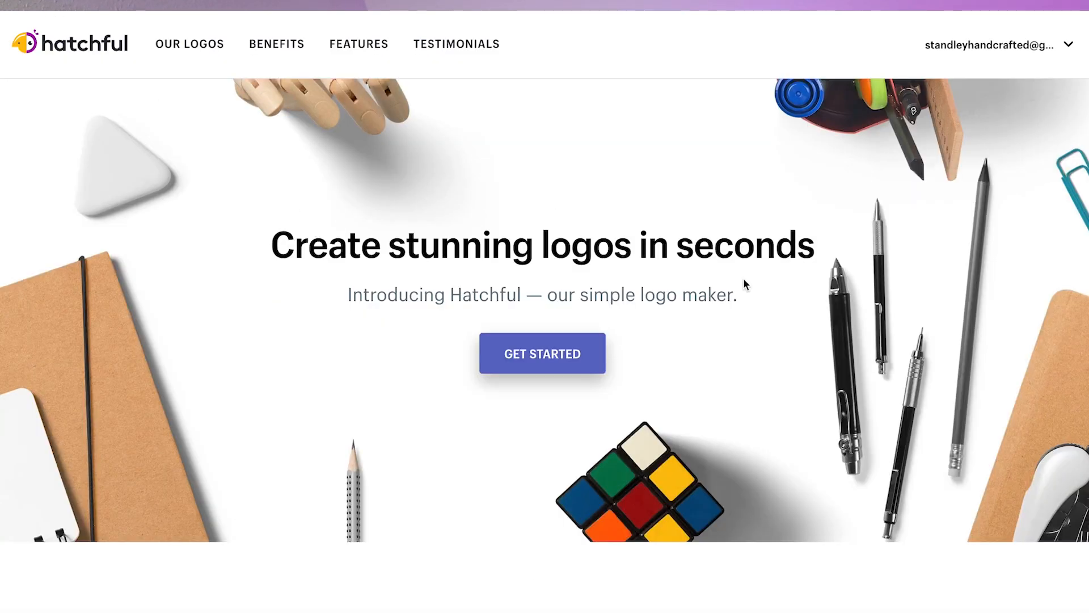
click(539, 356)
click(536, 356)
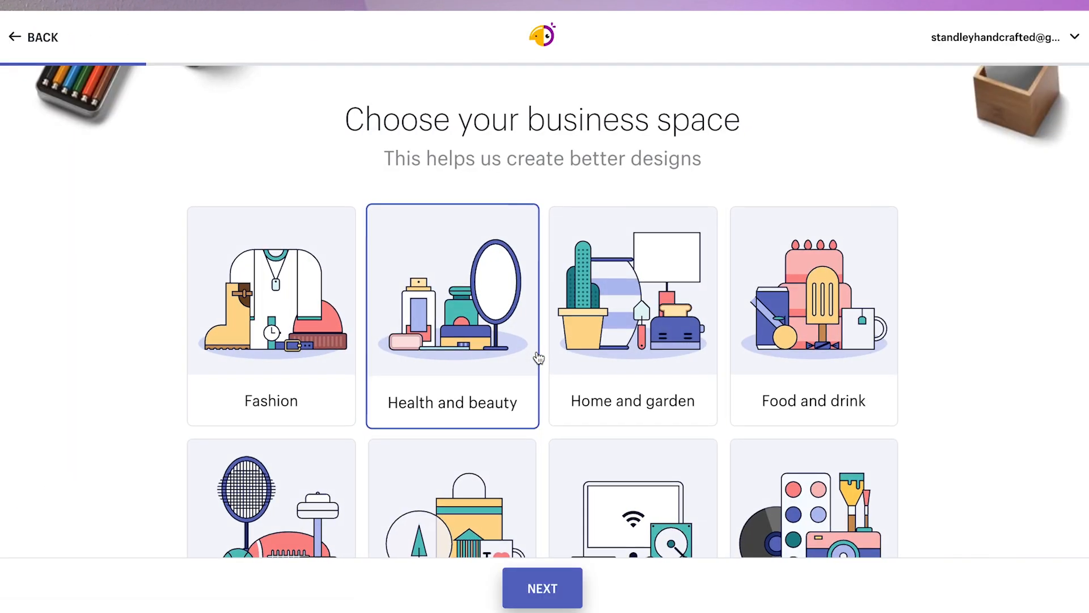
scroll(538, 357, down, 5)
scroll(538, 357, down, 5)
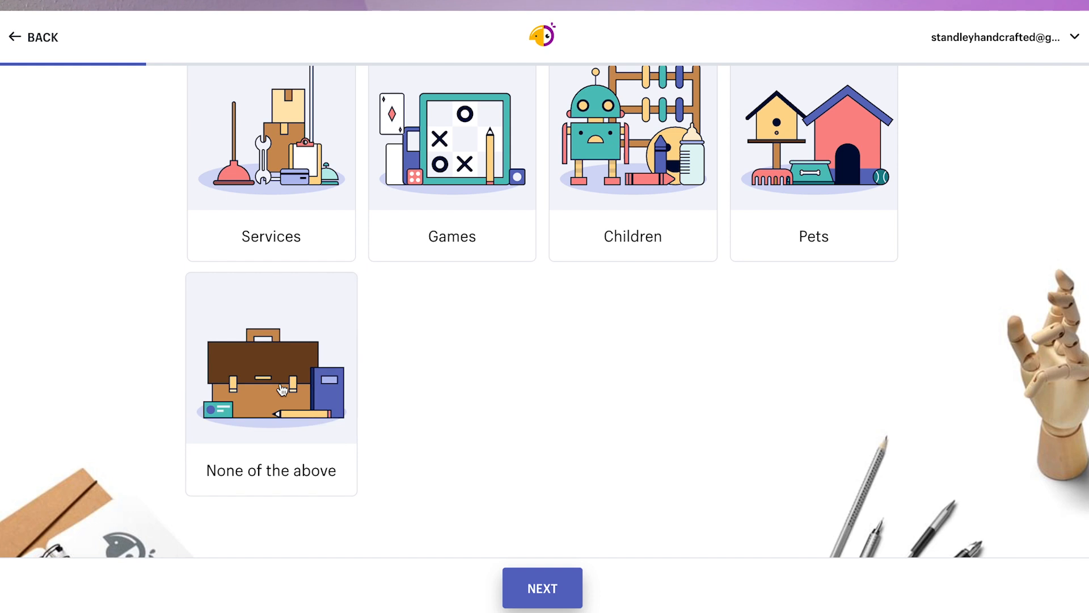
click(282, 389)
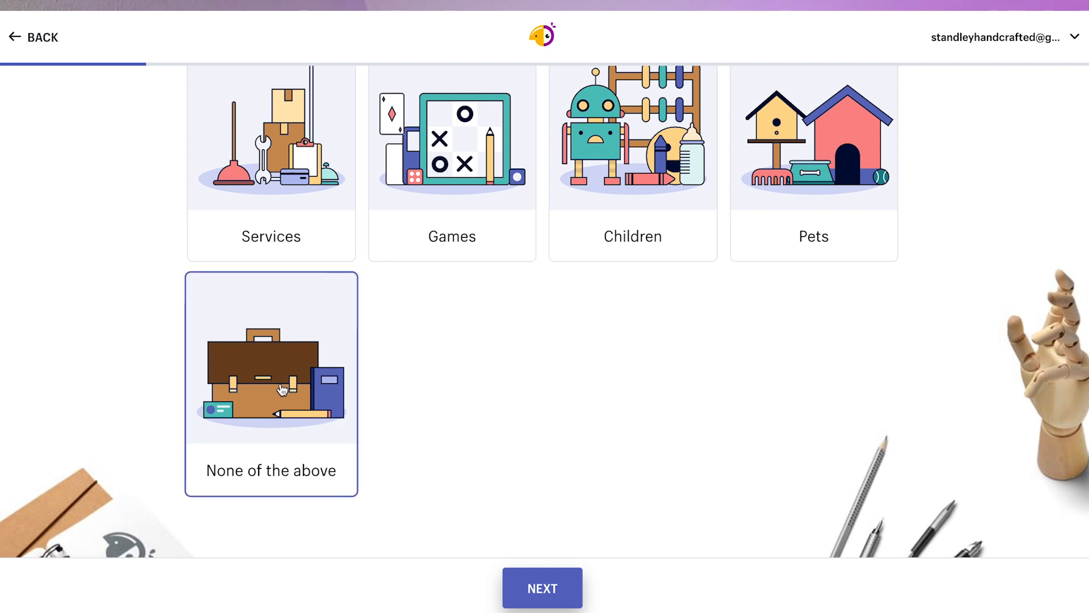
click(553, 588)
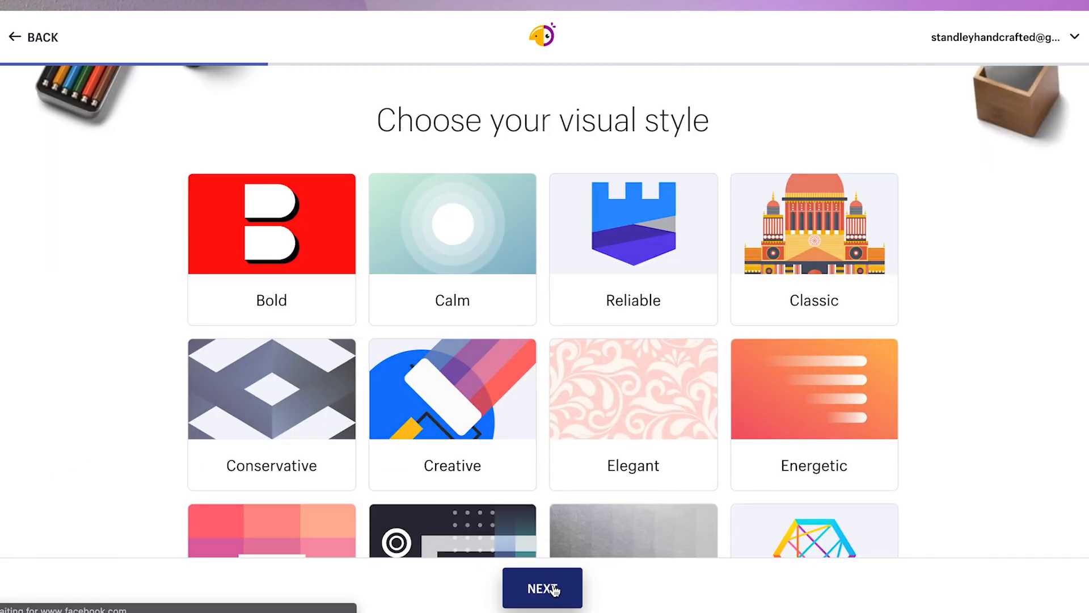
Step: Choose Elegant as the visual style for the new logo and continue to the business name
scroll(555, 590, down, 2)
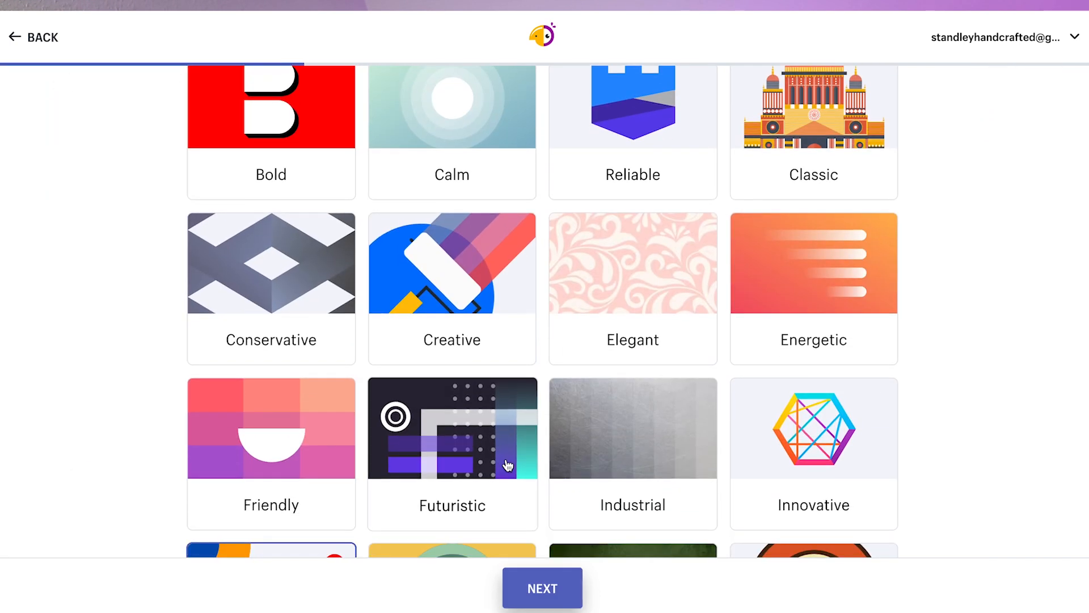
click(651, 278)
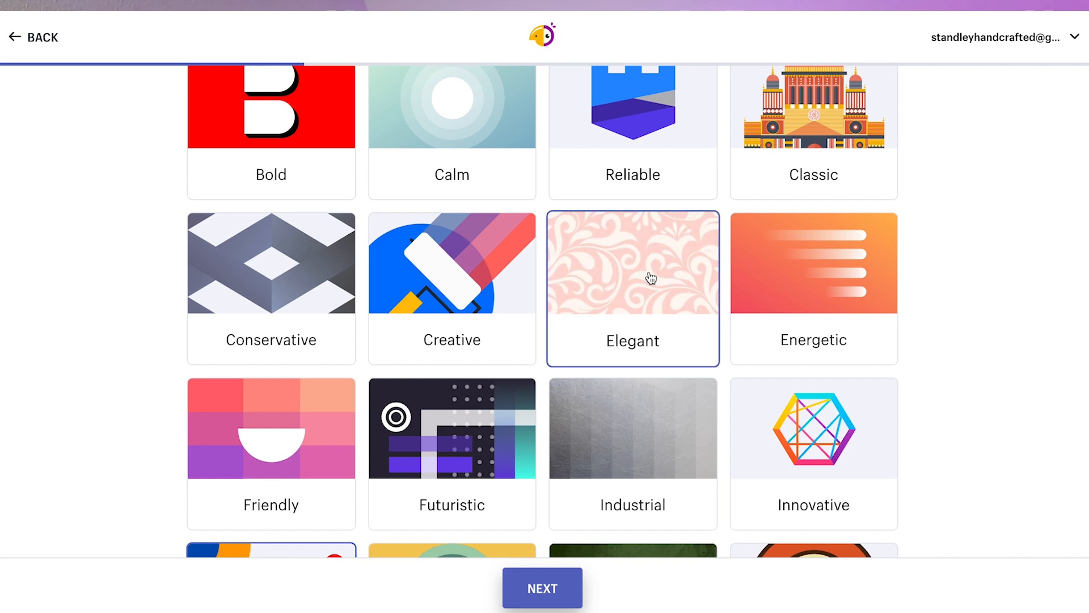
click(651, 278)
click(553, 588)
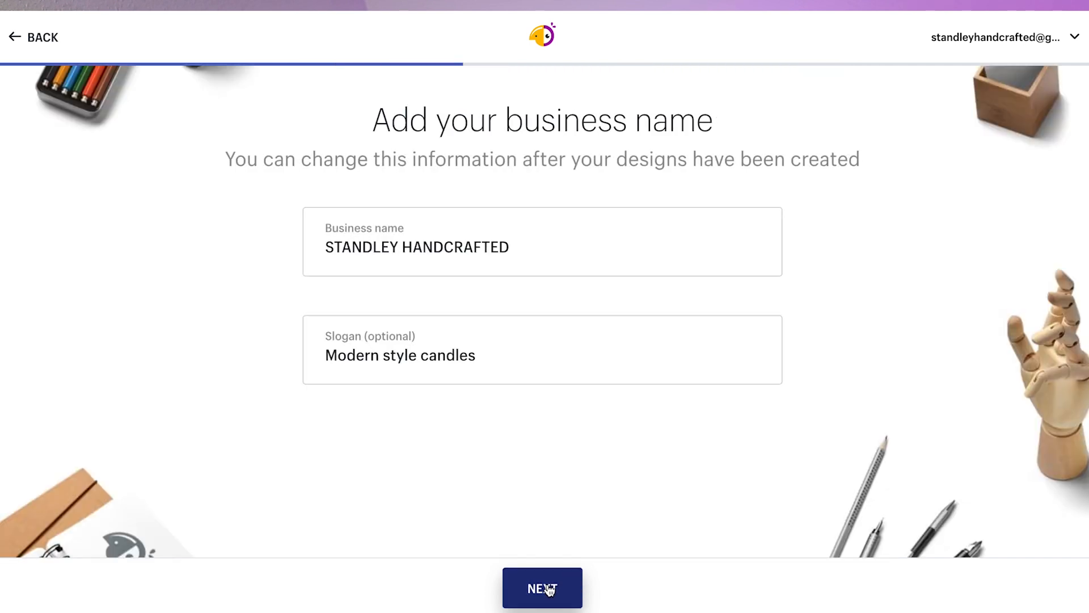
Step: Remove the word Modern from the start of the slogan
click(381, 355)
key(BackSpace)
key(BackSpace)
key(BackSpace)
key(BackSpace)
key(BackSpace)
key(BackSpace)
key(BackSpace)
text(LU)
key(BackSpace)
key(BackSpace)
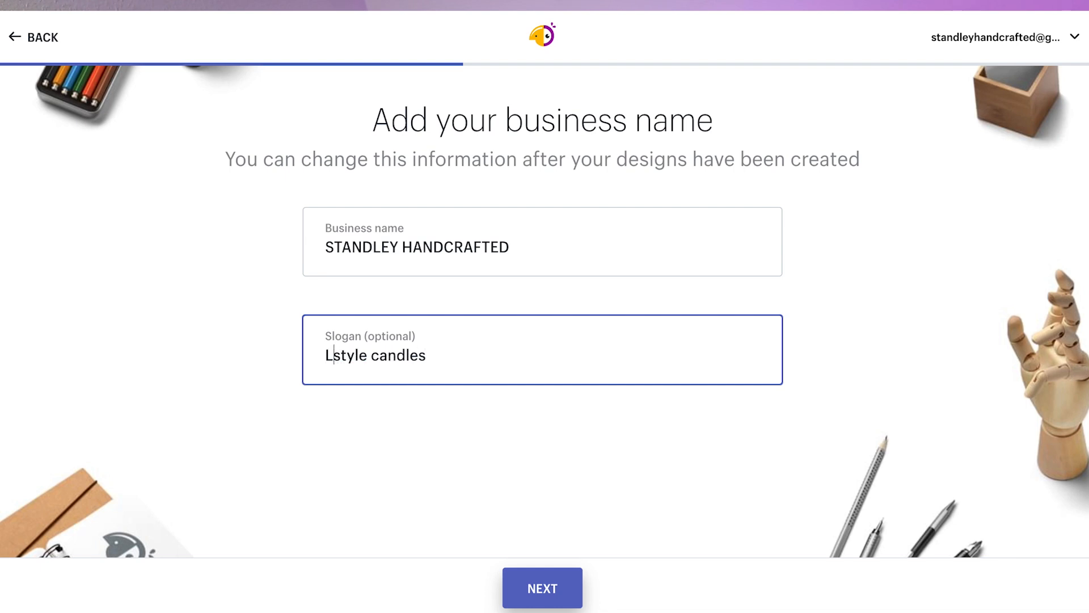
text(Luxury)
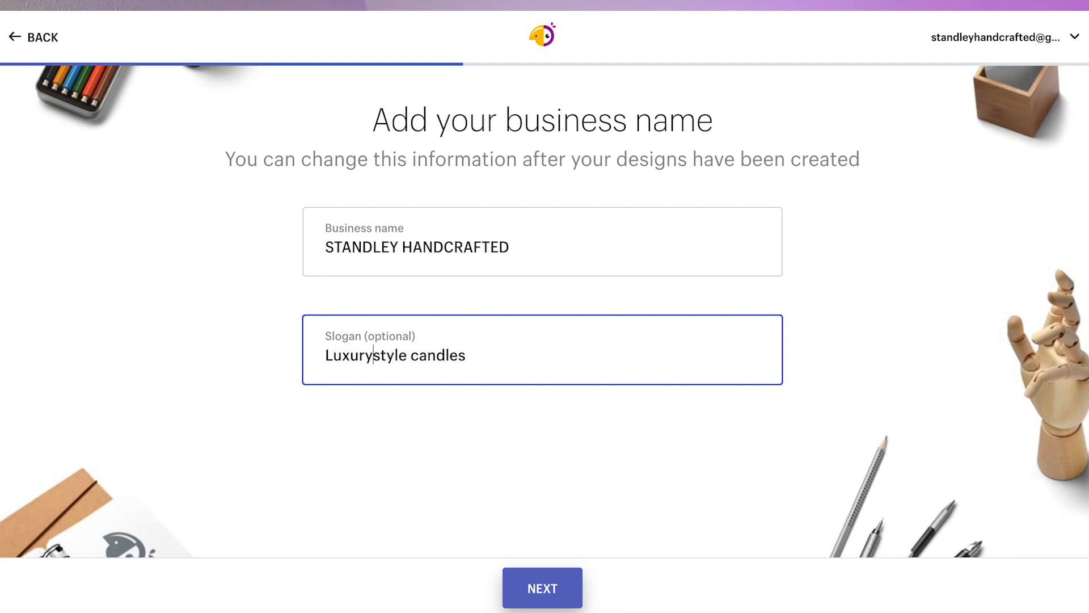
key(BackSpace)
key(BackSpace)
key(BackSpace)
key(BackSpace)
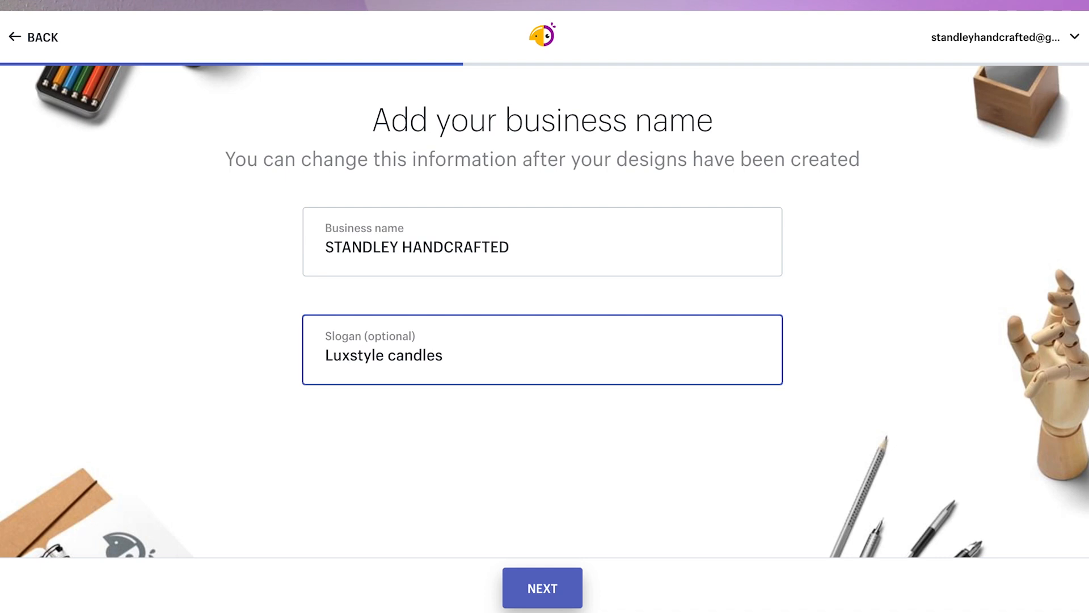
key(BackSpace)
key(BackSpace)
key(BackSpace)
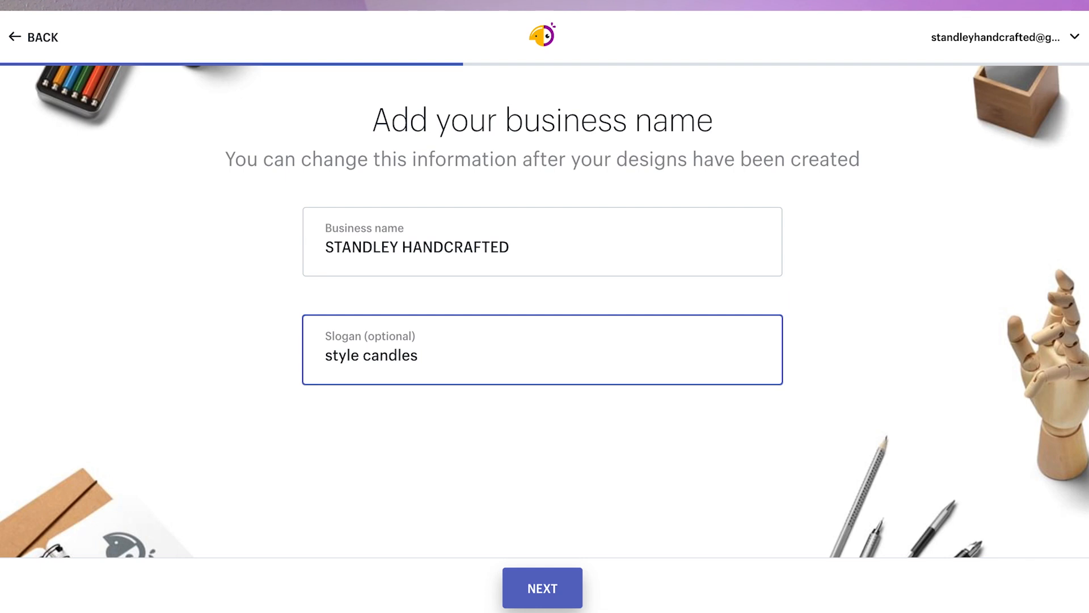
Step: Replace the whole slogan with Luxury Candles and continue through the preselected logo uses to the generated designs
key(ctrl+a)
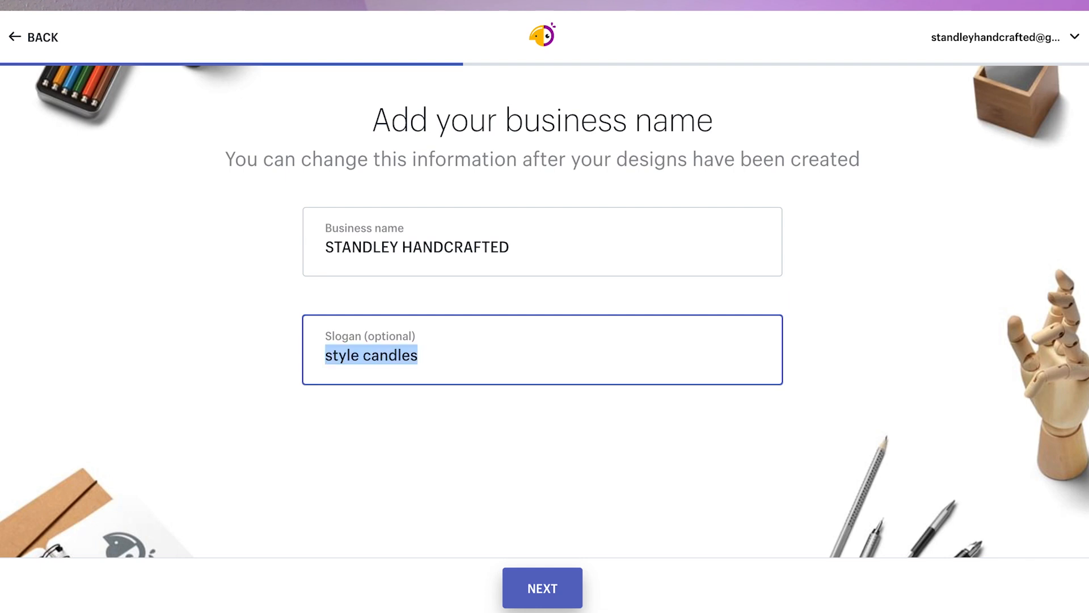
text(Luxury )
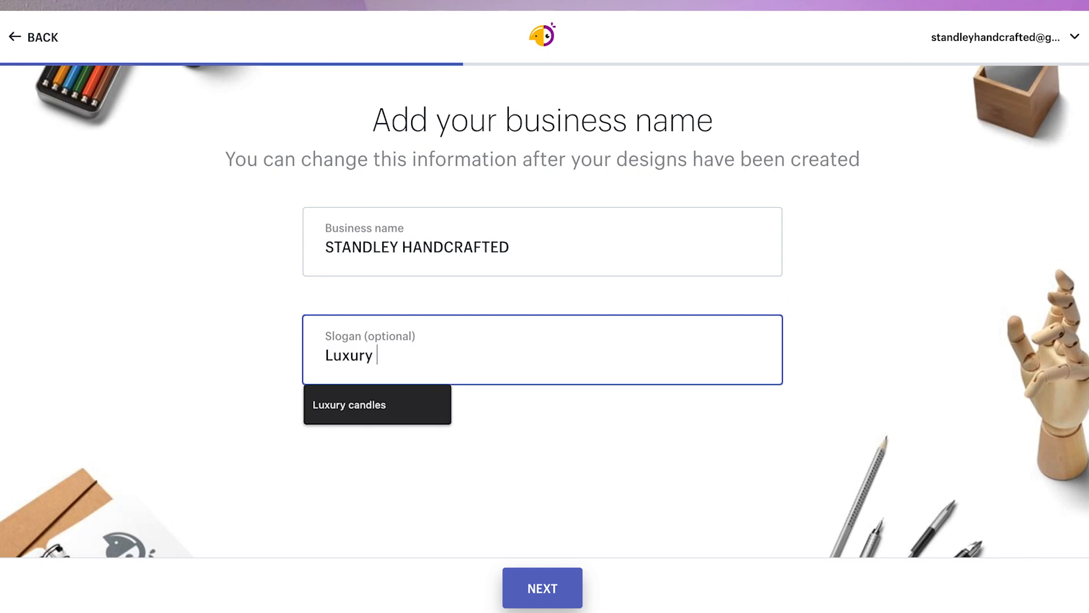
text(Candles)
click(553, 586)
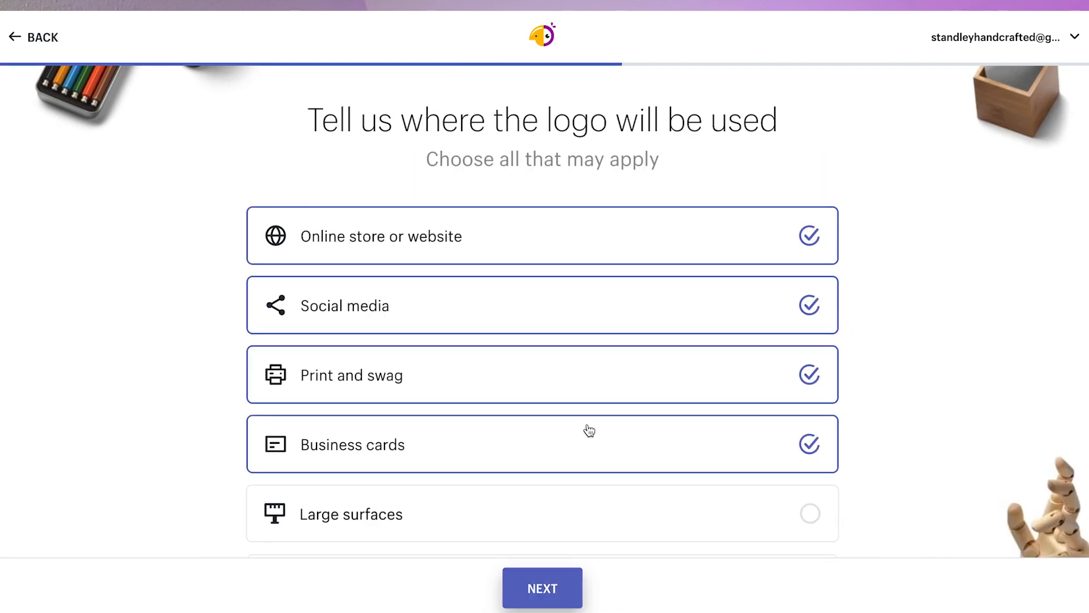
scroll(683, 306, down, 1)
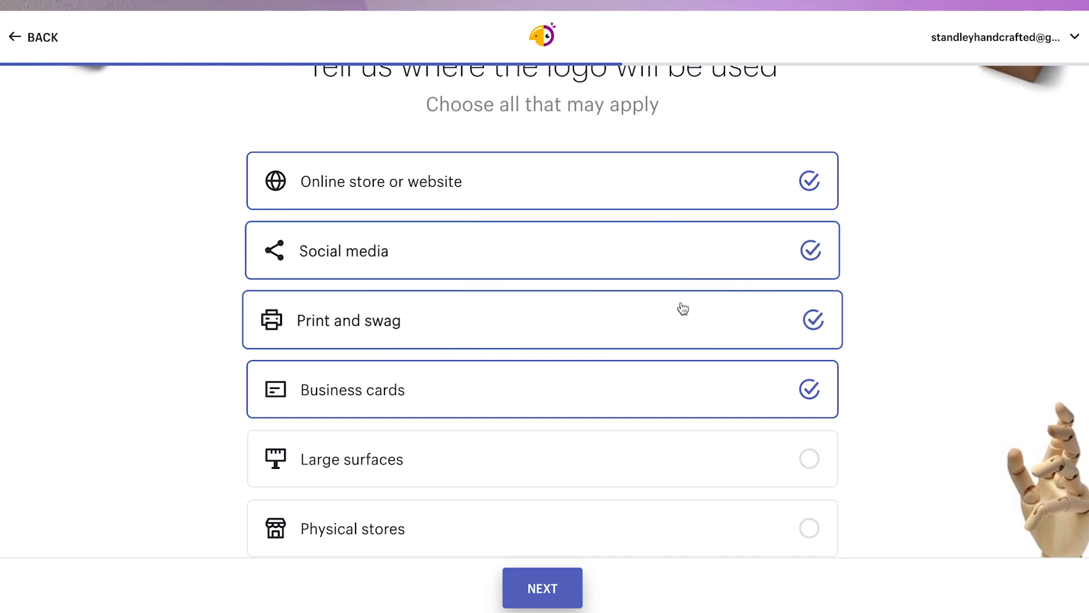
click(543, 588)
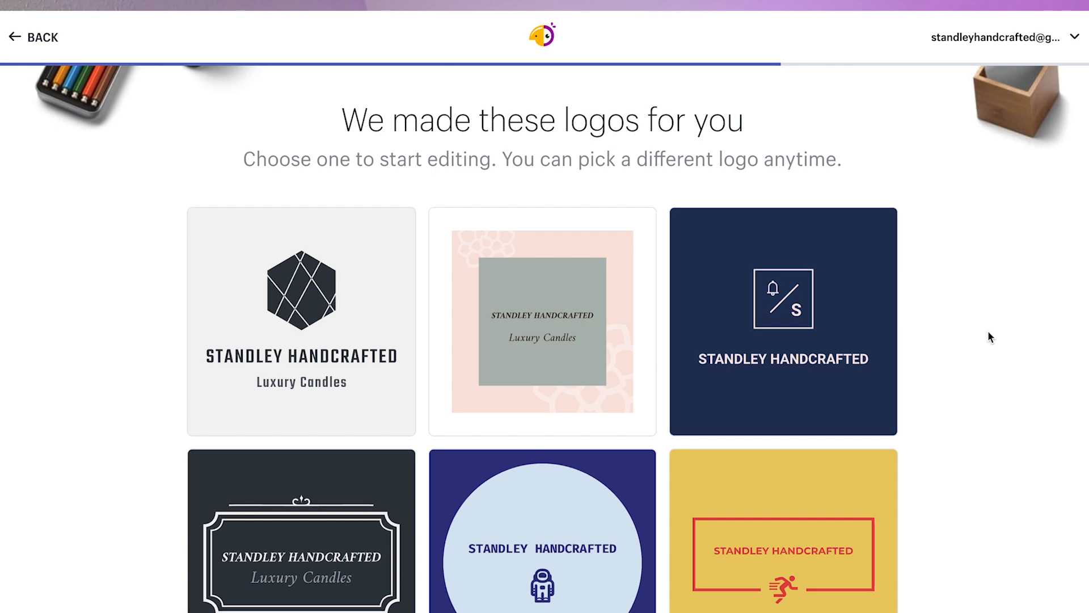
Step: Browse the generated logos and choose the cream design with the burgundy ribbon banner and floral ornaments for editing
scroll(988, 332, down, 2)
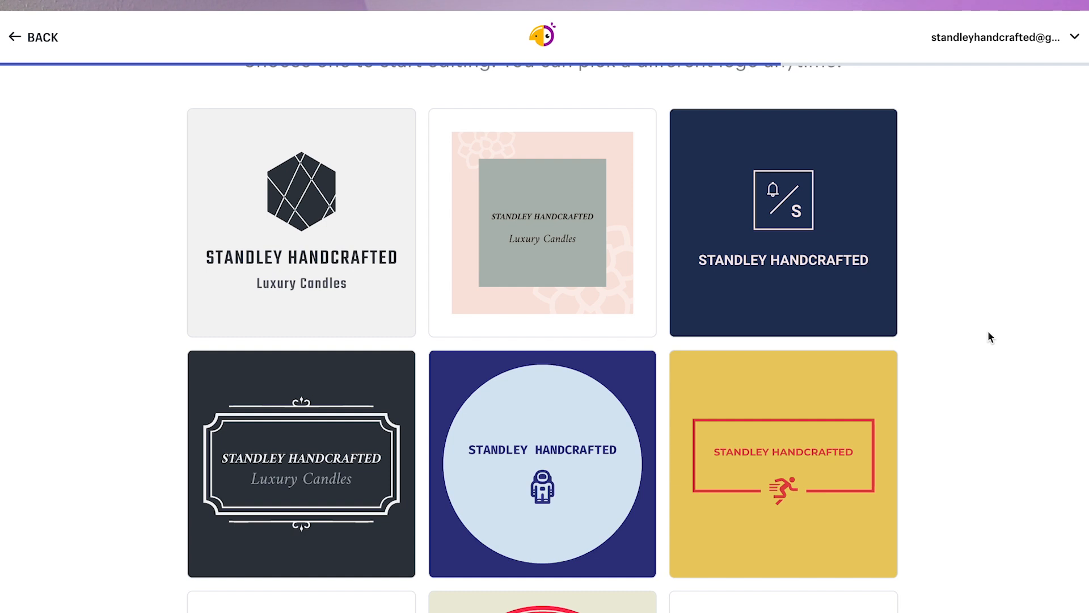
scroll(988, 332, down, 2)
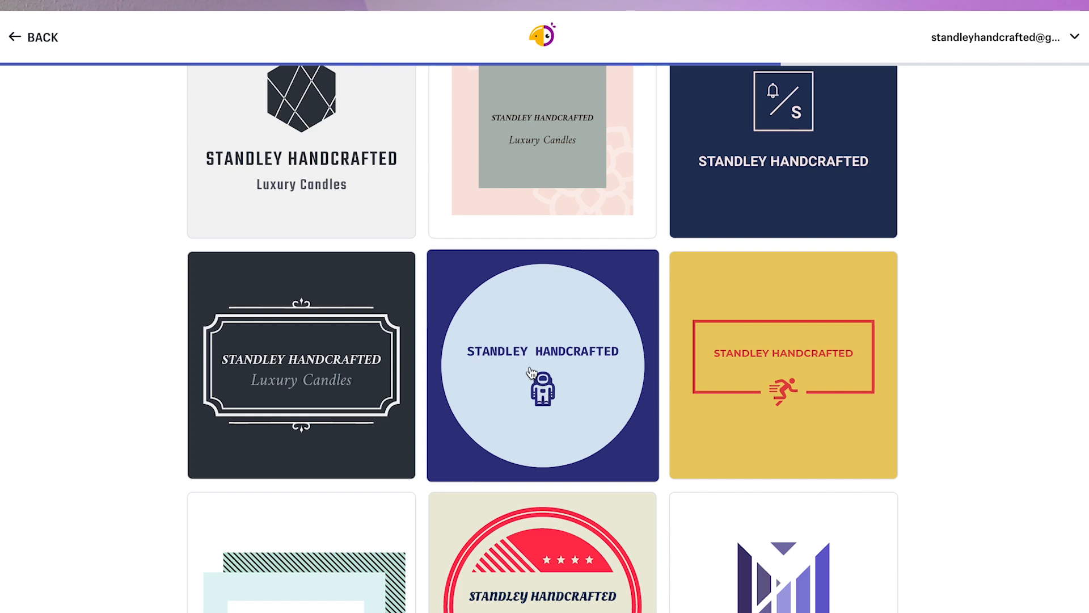
scroll(541, 396, down, 4)
scroll(333, 181, up, 1)
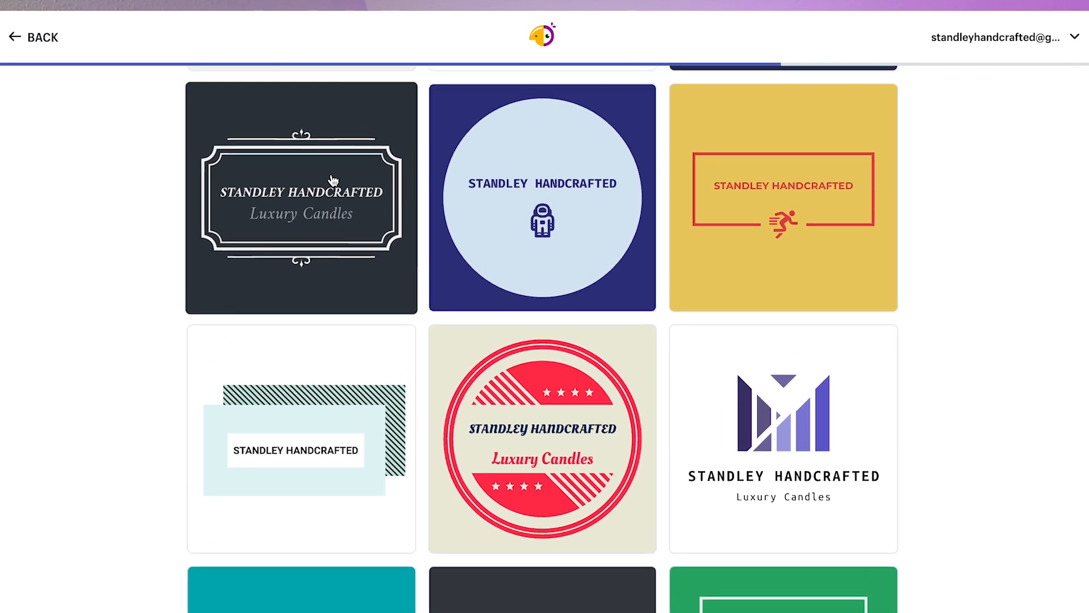
scroll(302, 219, down, 5)
scroll(302, 219, down, 4)
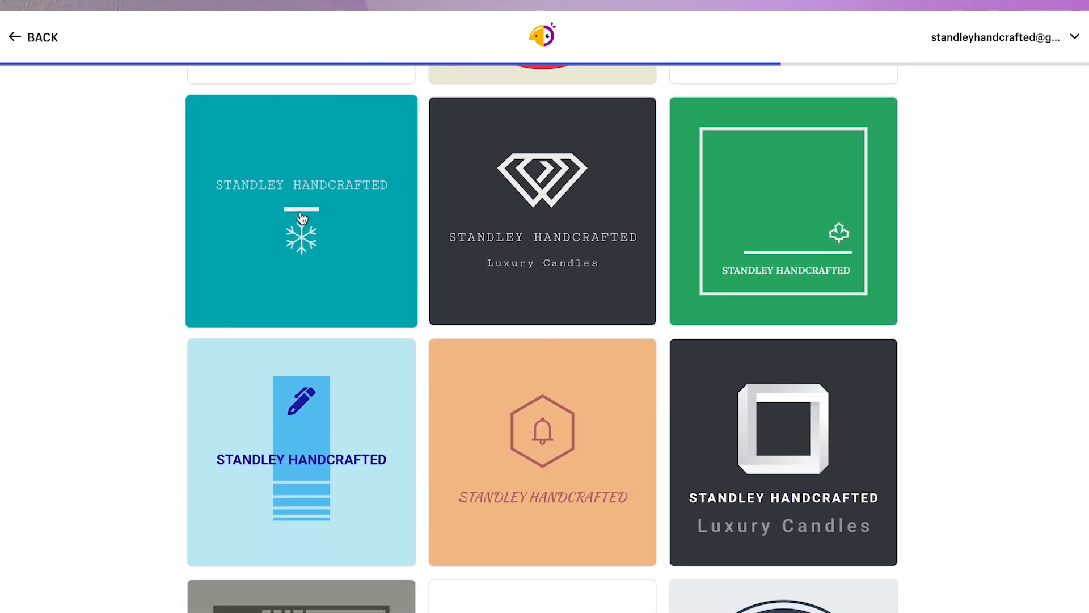
scroll(301, 219, down, 2)
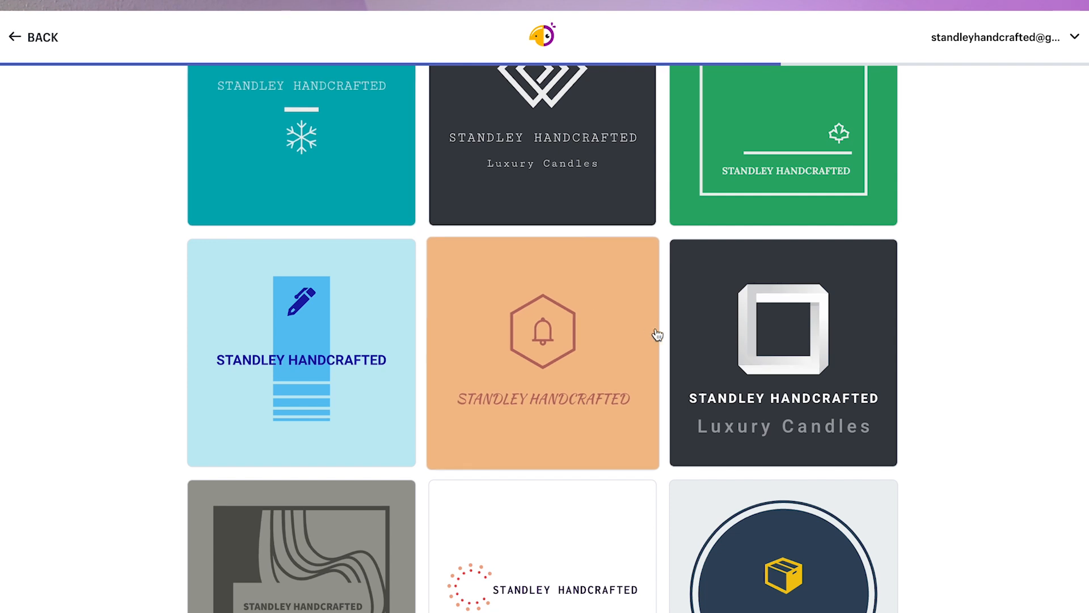
scroll(656, 335, down, 2)
scroll(656, 334, down, 6)
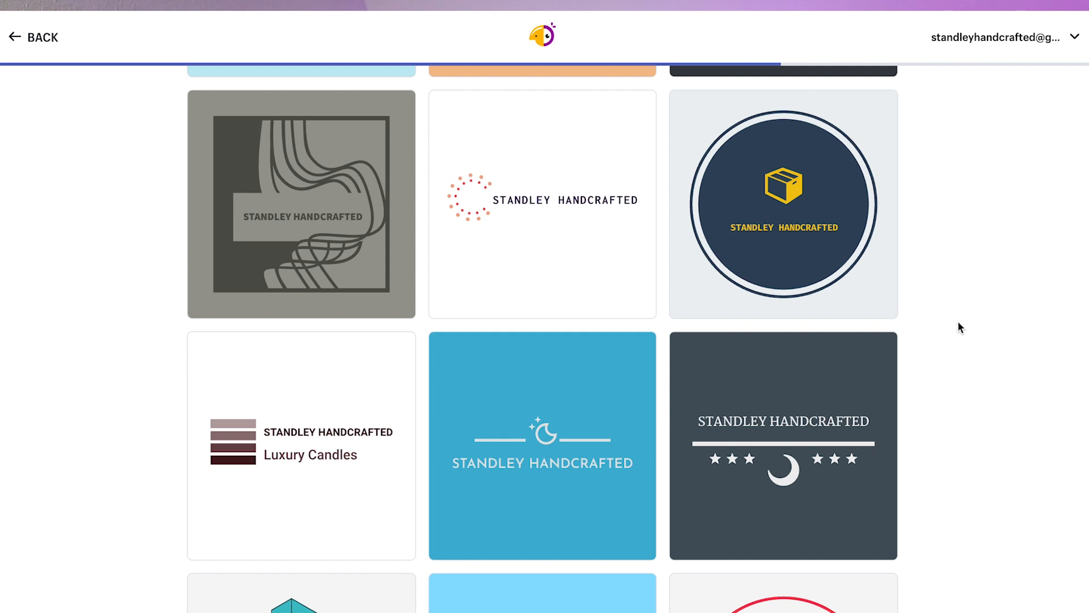
scroll(958, 322, down, 5)
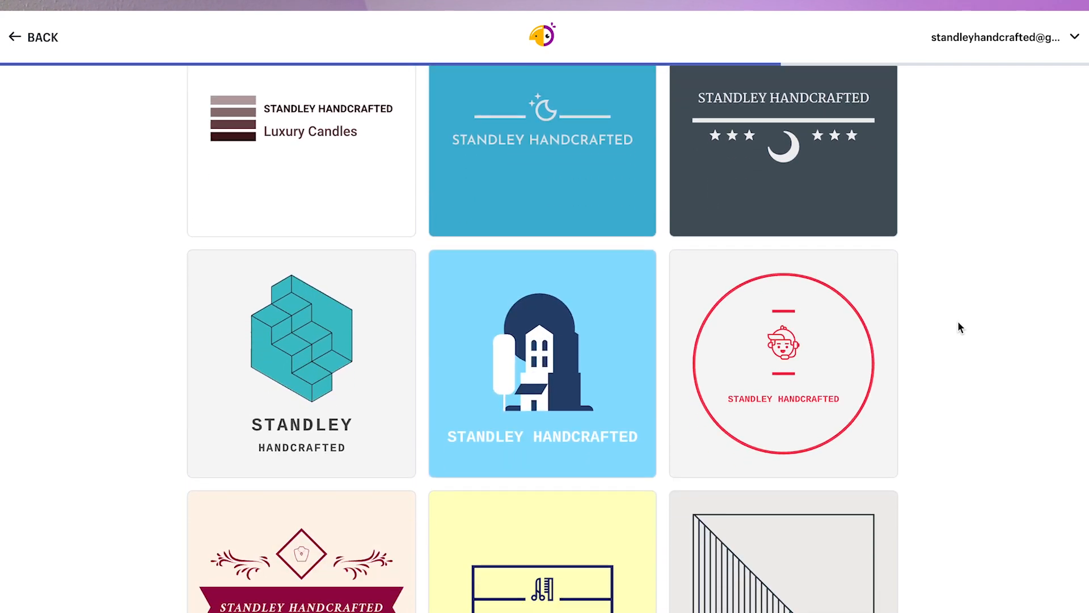
scroll(957, 322, down, 7)
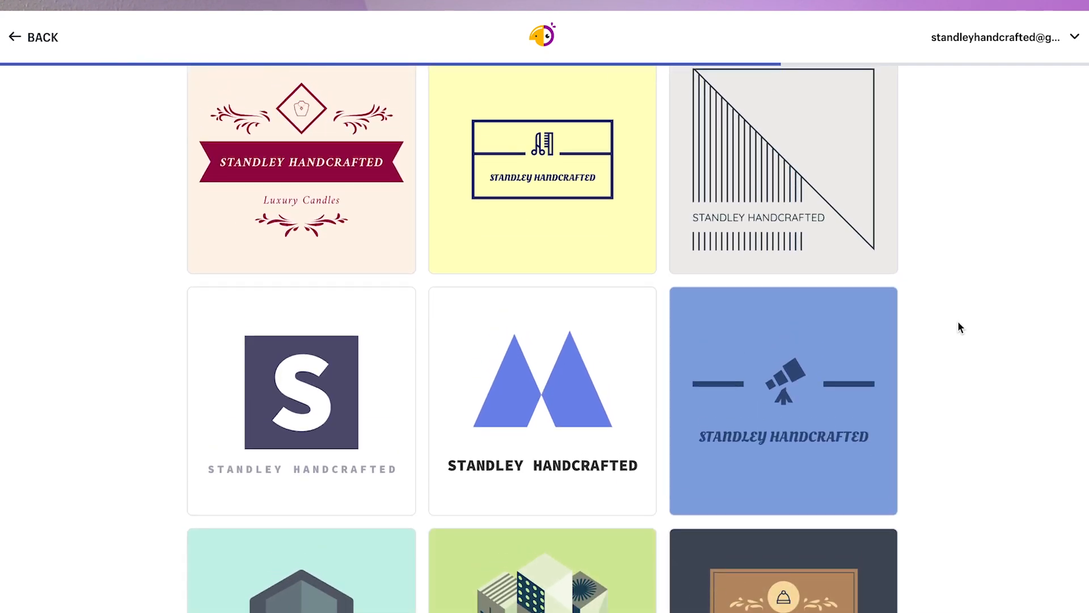
scroll(958, 321, up, 1)
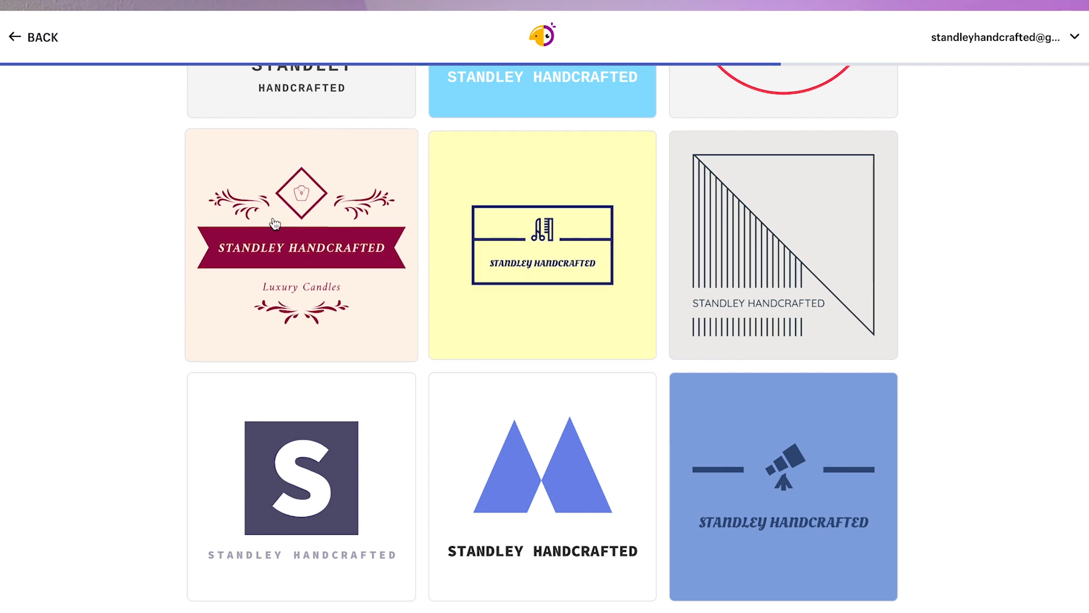
click(317, 216)
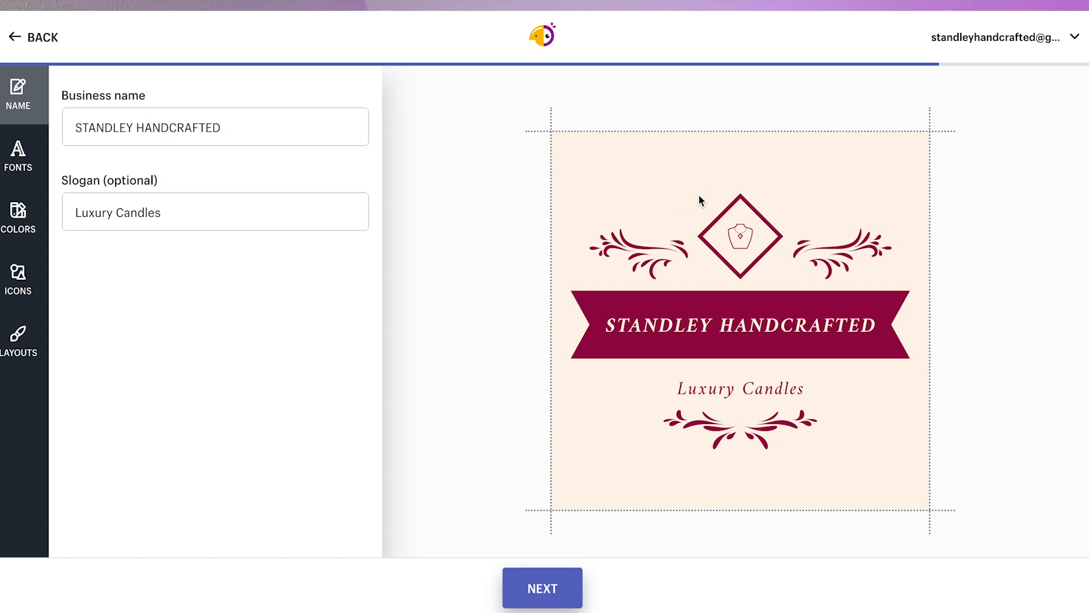
Step: Rewrite the business name in title case as Standley Handcrafted
click(255, 128)
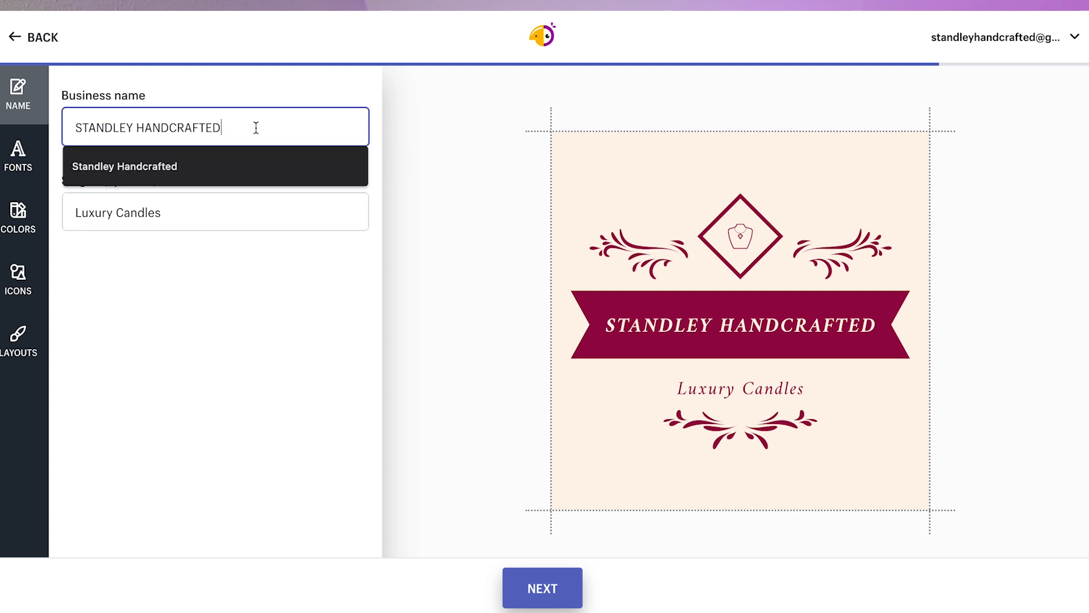
key(super+a)
text(S)
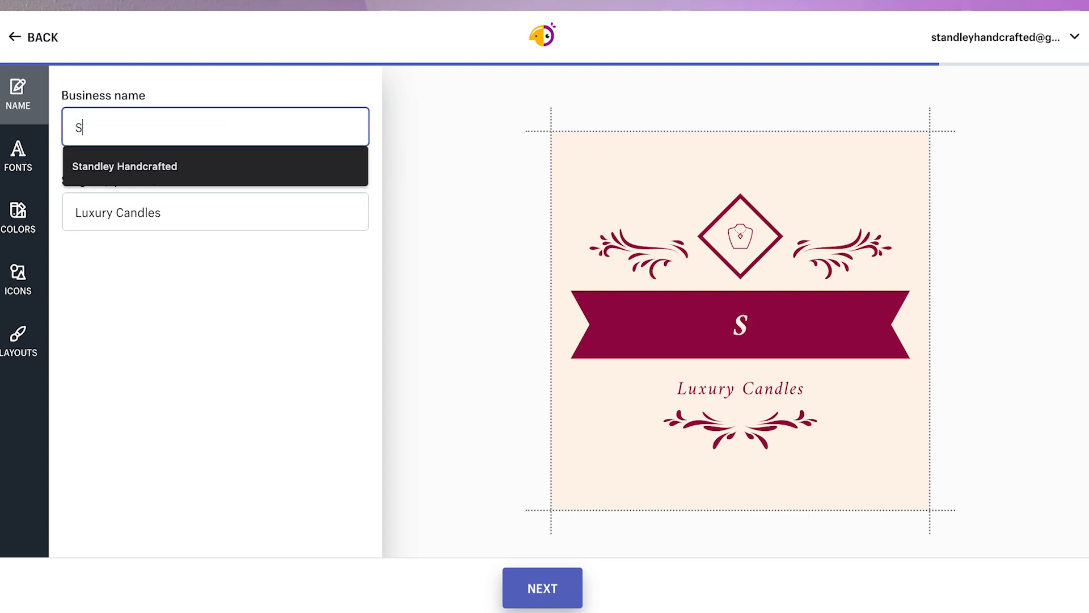
text(tandley Handcrafted)
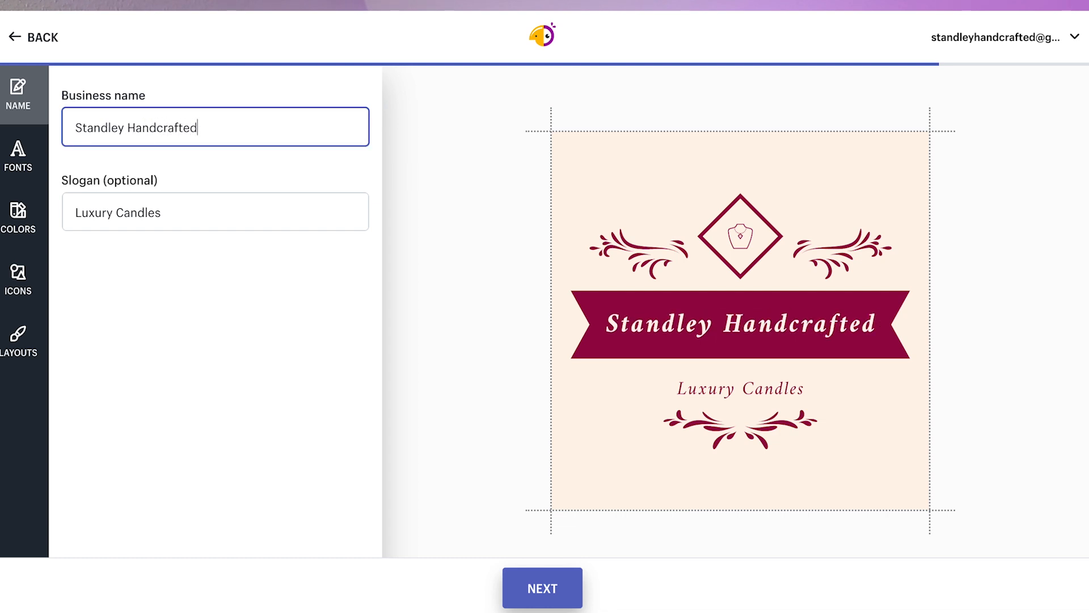
key(Tab)
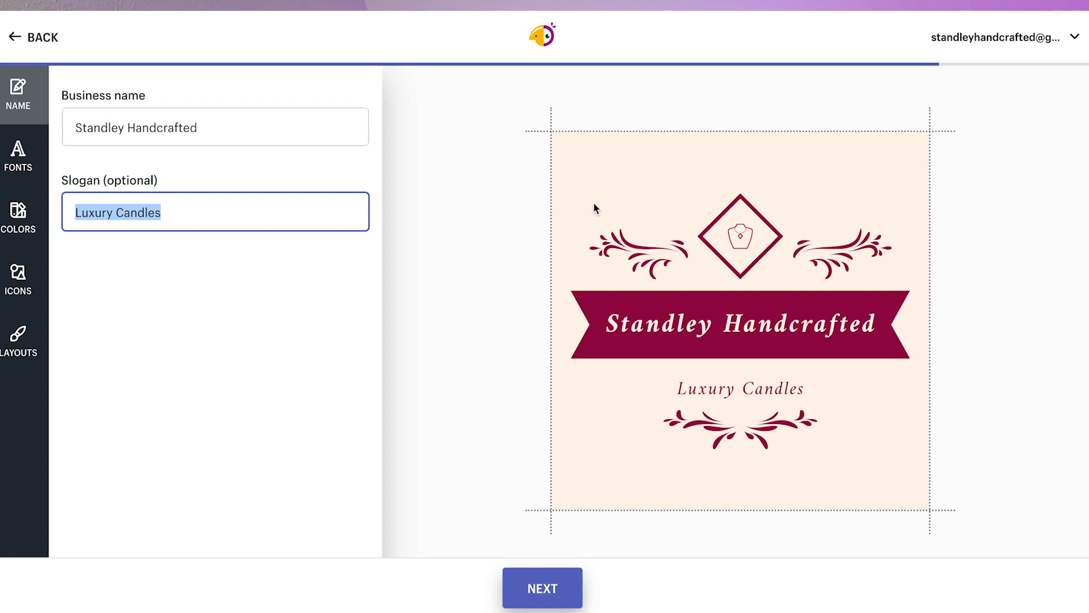
Step: Look through the available font variations for the business name and slogan
click(17, 152)
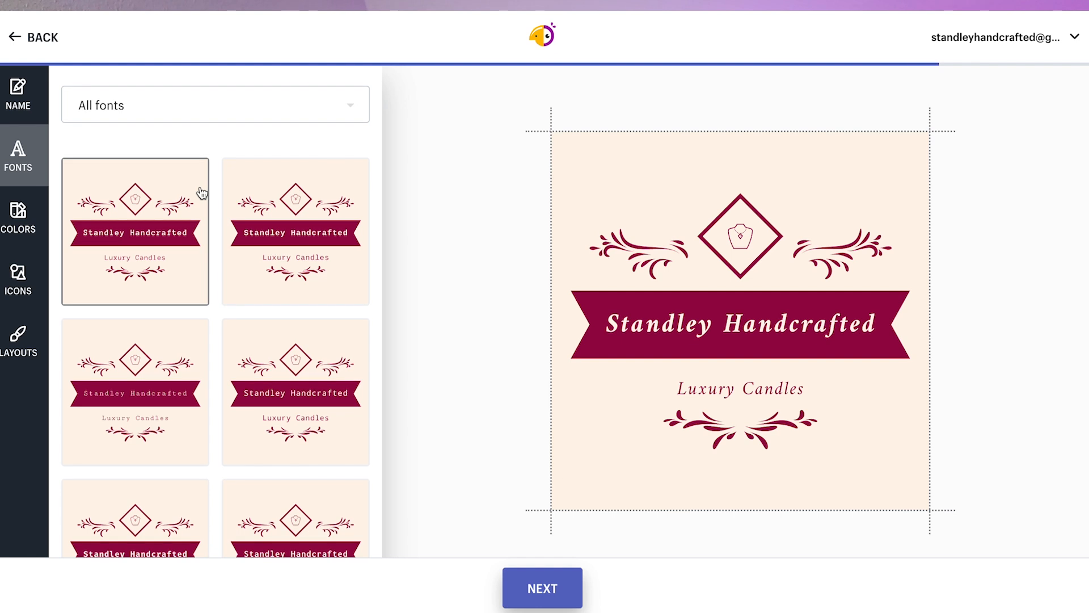
scroll(200, 191, down, 2)
scroll(201, 193, down, 4)
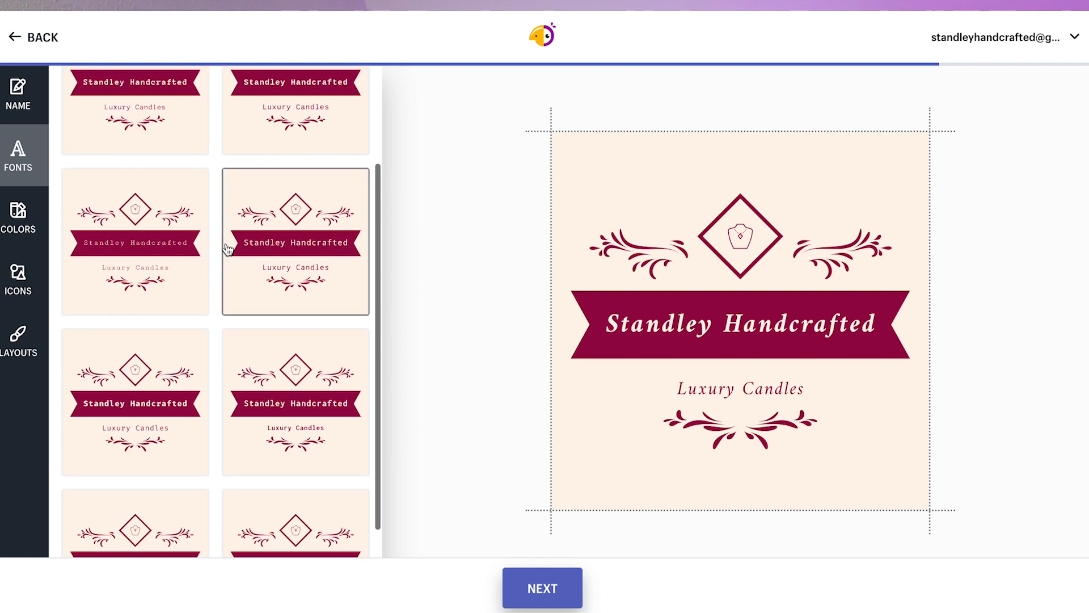
scroll(227, 250, down, 1)
scroll(227, 250, up, 5)
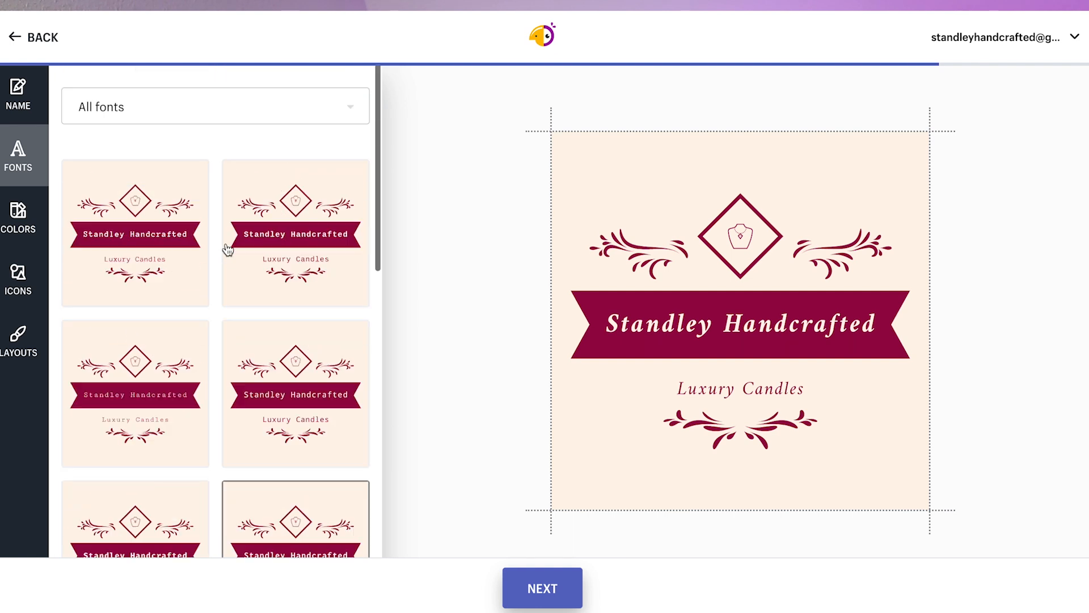
scroll(227, 249, down, 9)
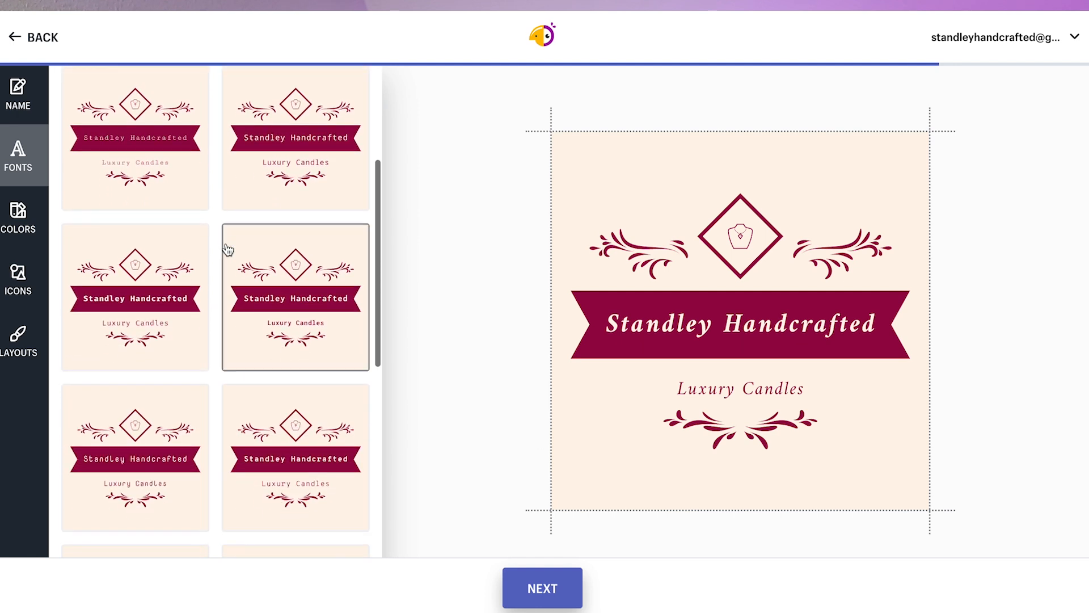
scroll(228, 250, down, 8)
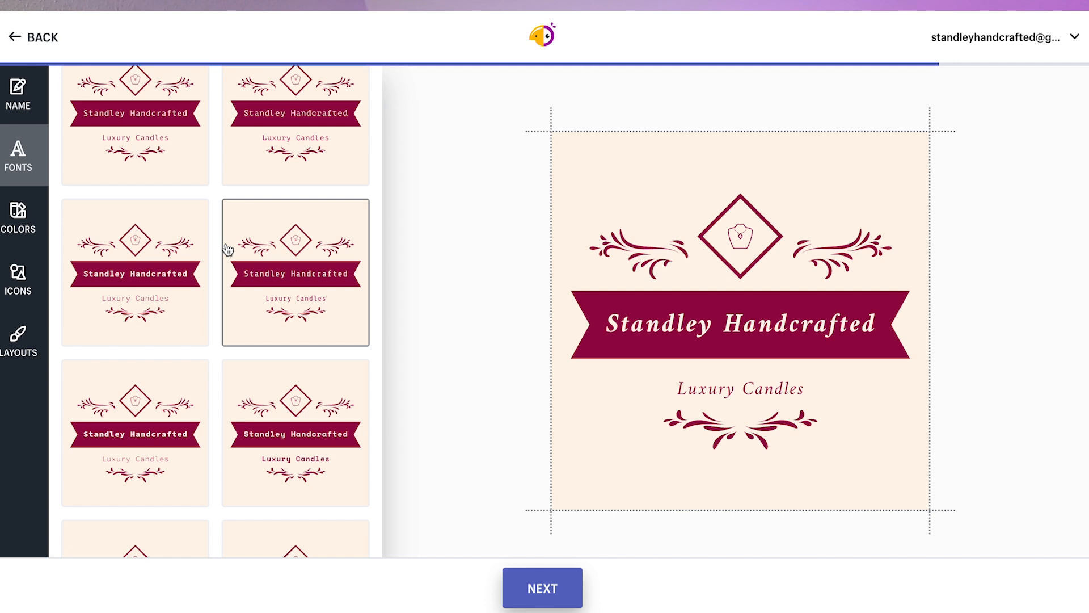
scroll(227, 249, down, 3)
scroll(277, 267, down, 5)
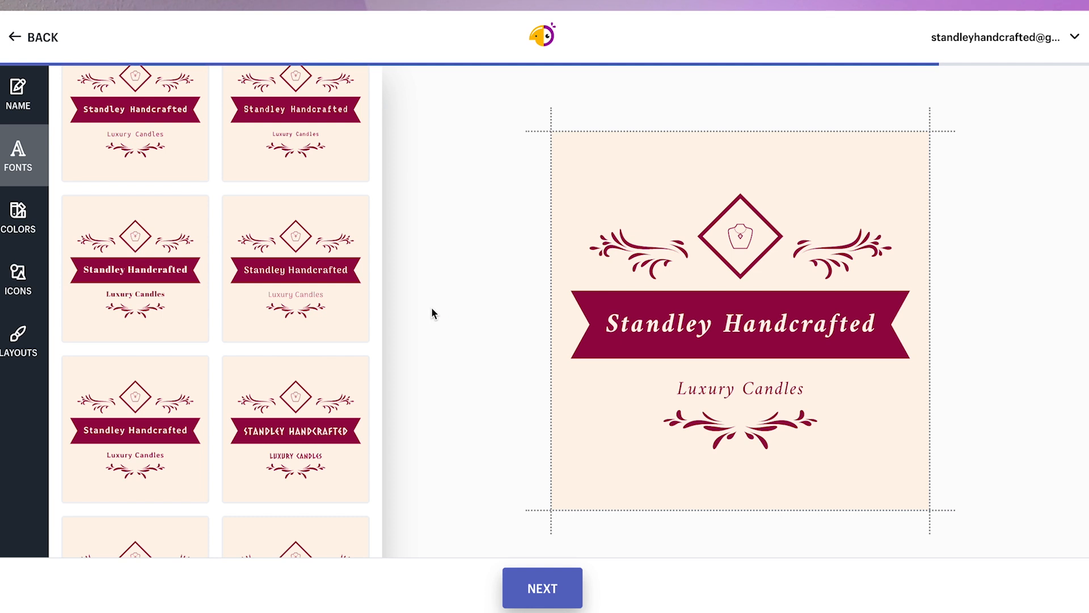
Step: Replace the necklace icon in the logo's diamond frame with the crosshair target icon
click(20, 276)
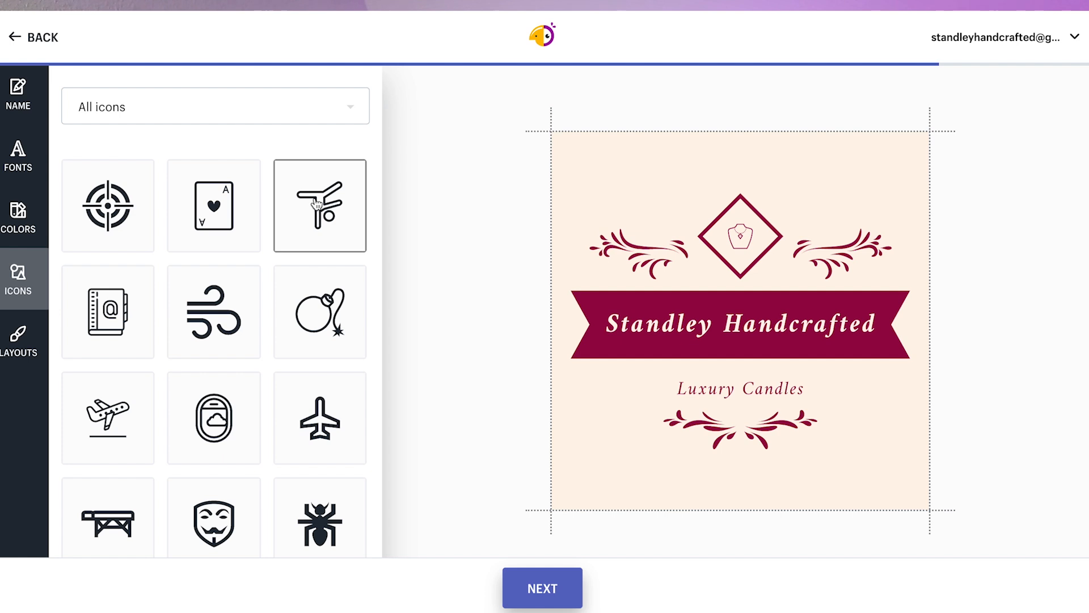
click(151, 182)
scroll(196, 283, down, 2)
scroll(196, 282, up, 2)
Step: Filter the icons to the Home category and look through them for one that suits a candle business
click(226, 100)
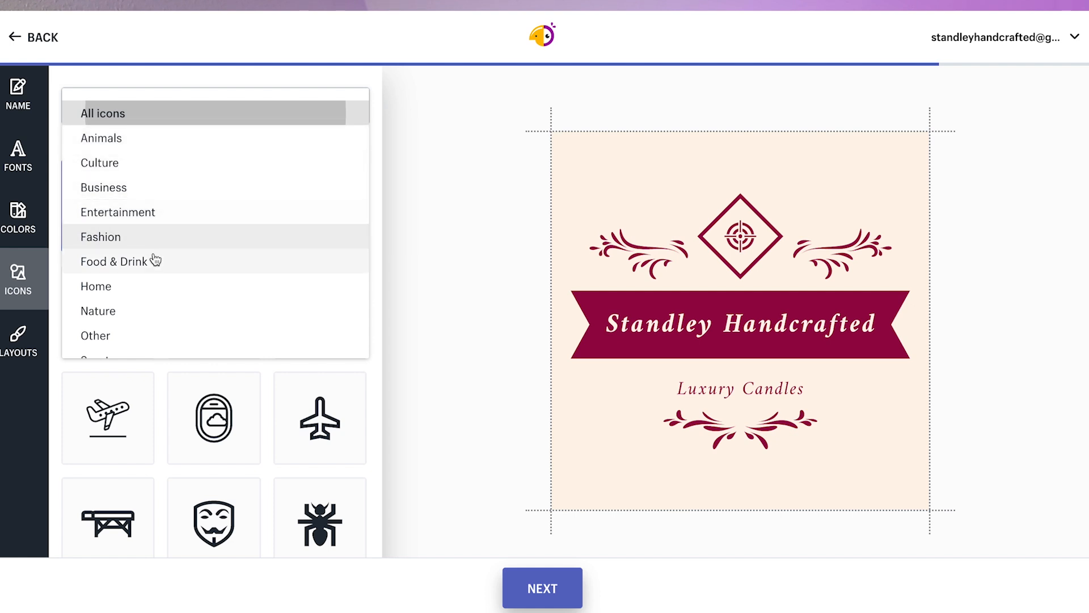
scroll(125, 248, down, 1)
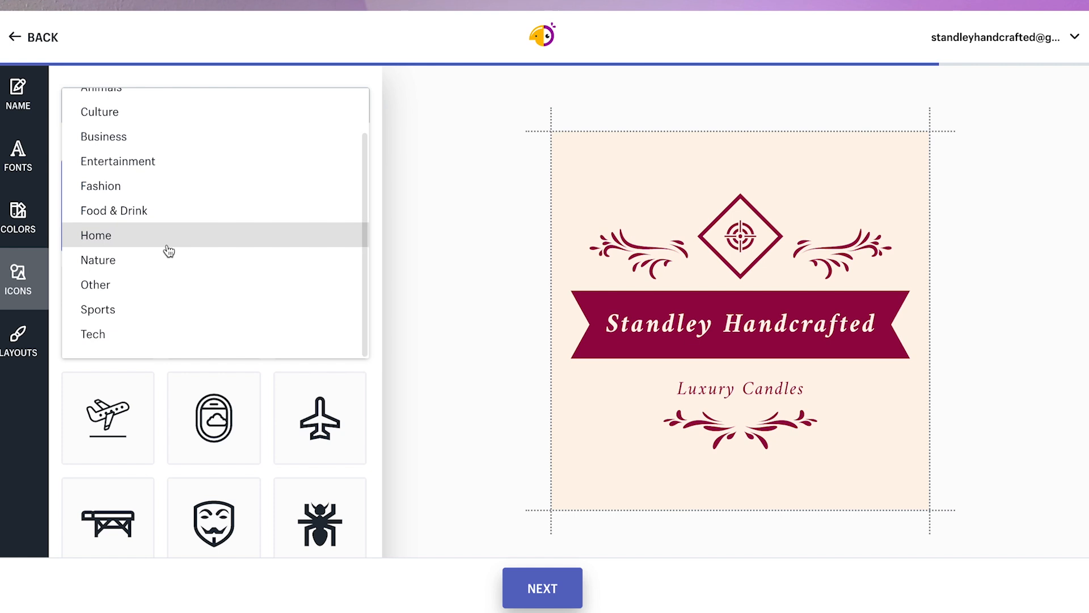
click(112, 236)
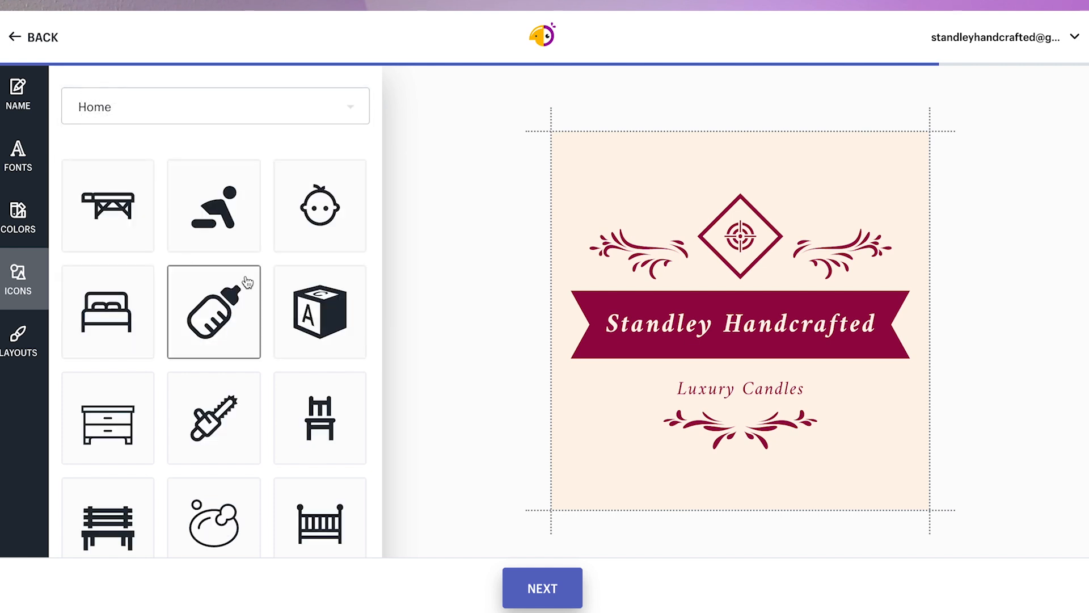
scroll(243, 278, down, 4)
scroll(245, 274, down, 9)
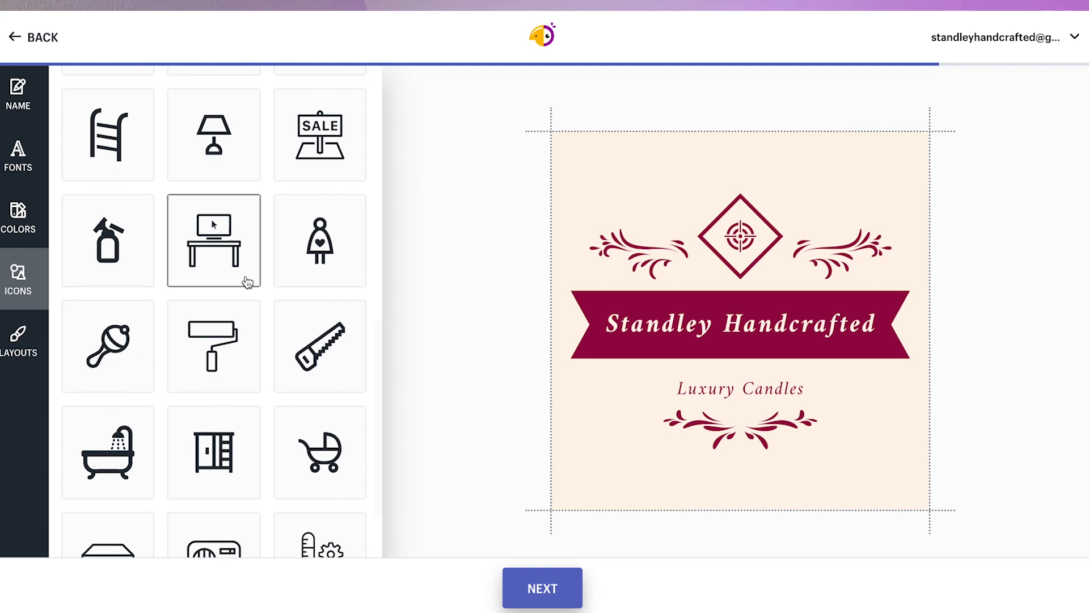
scroll(247, 282, down, 5)
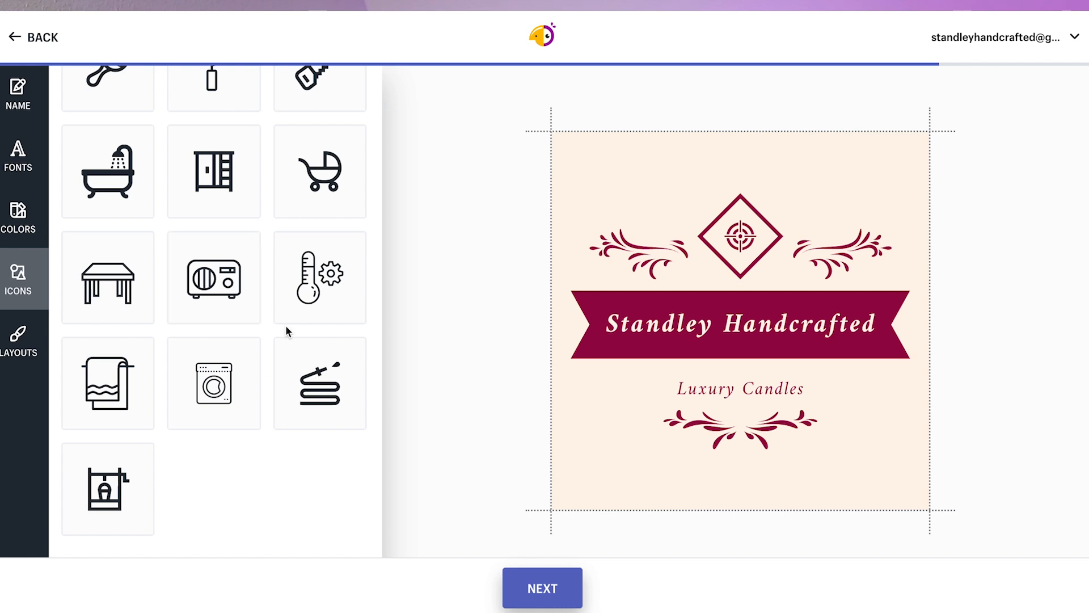
Step: Filter the icons to the Culture category and replace the crosshair in the diamond frame with the lotus flower icon
scroll(287, 329, up, 15)
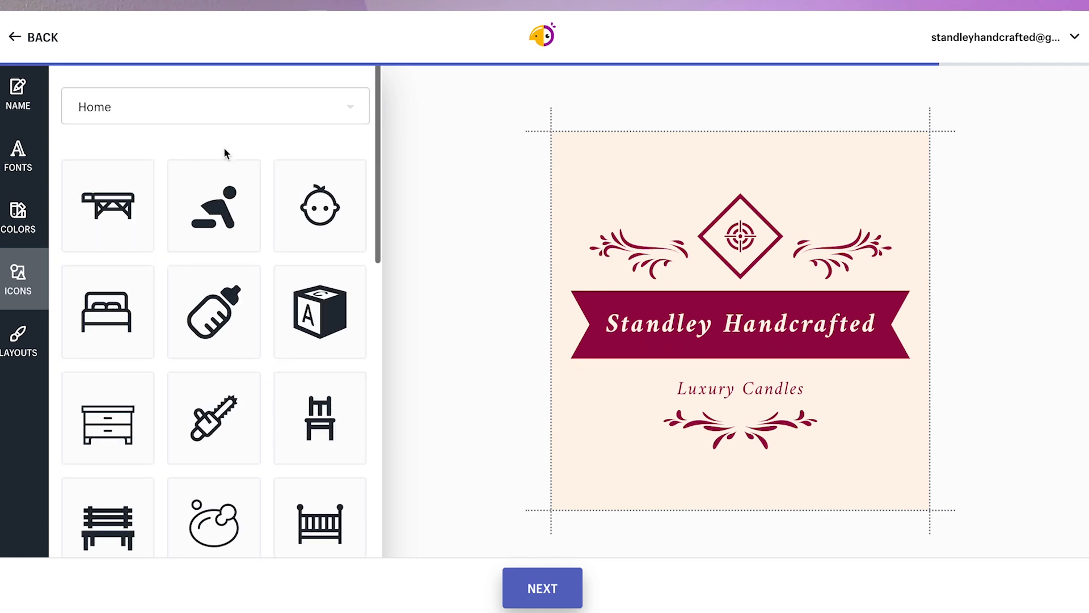
click(192, 120)
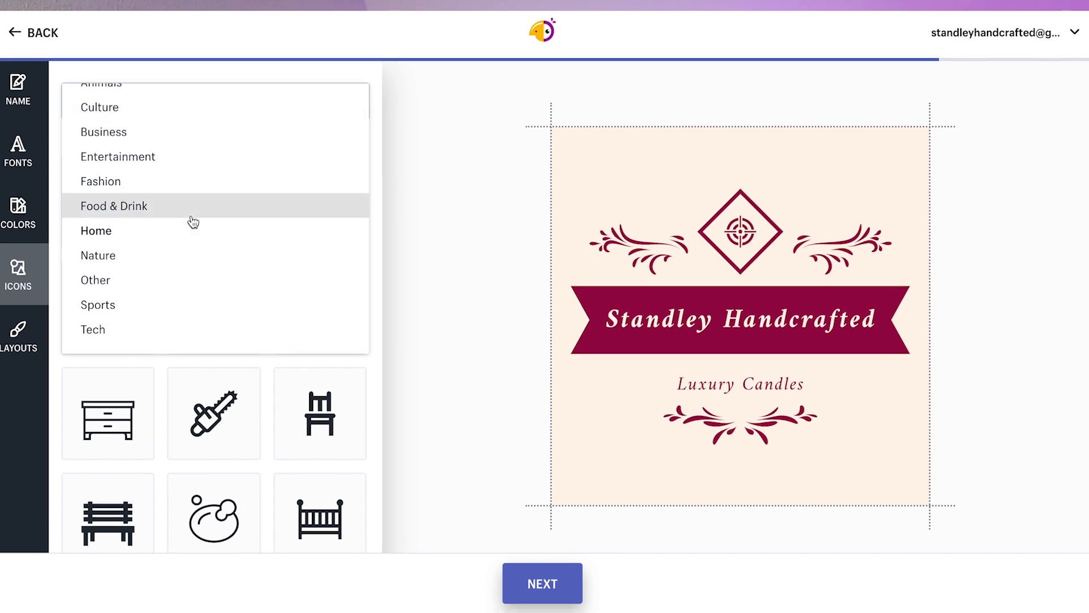
scroll(182, 296, up, 2)
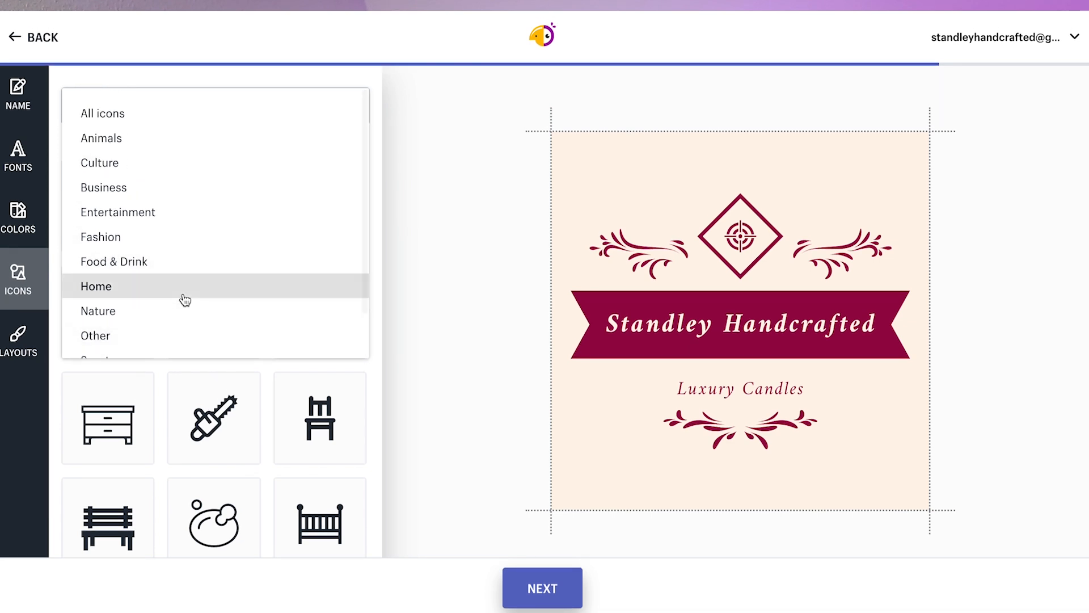
click(130, 163)
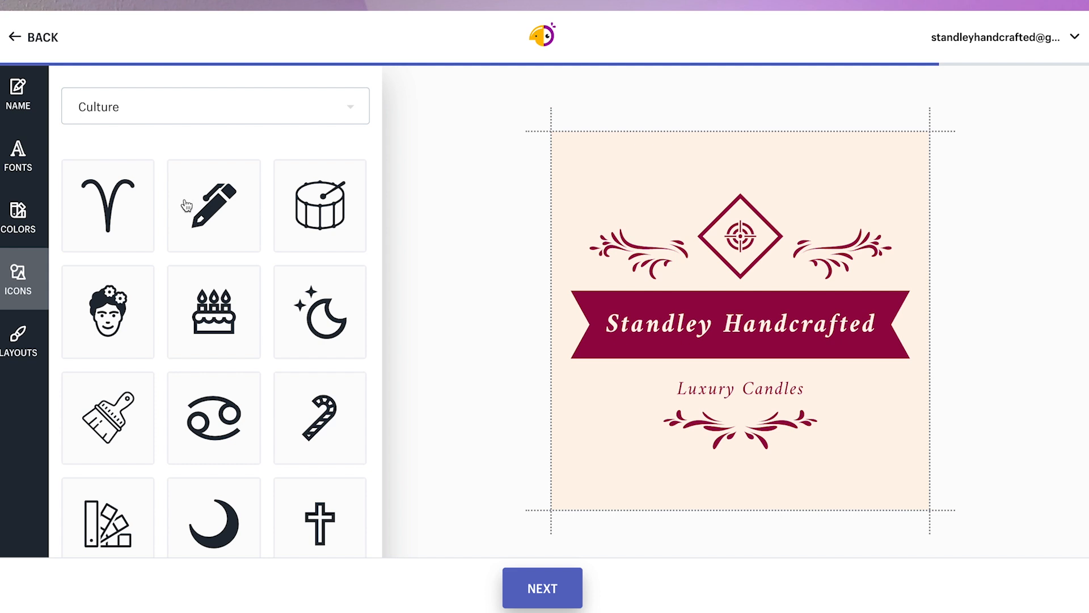
scroll(199, 221, down, 2)
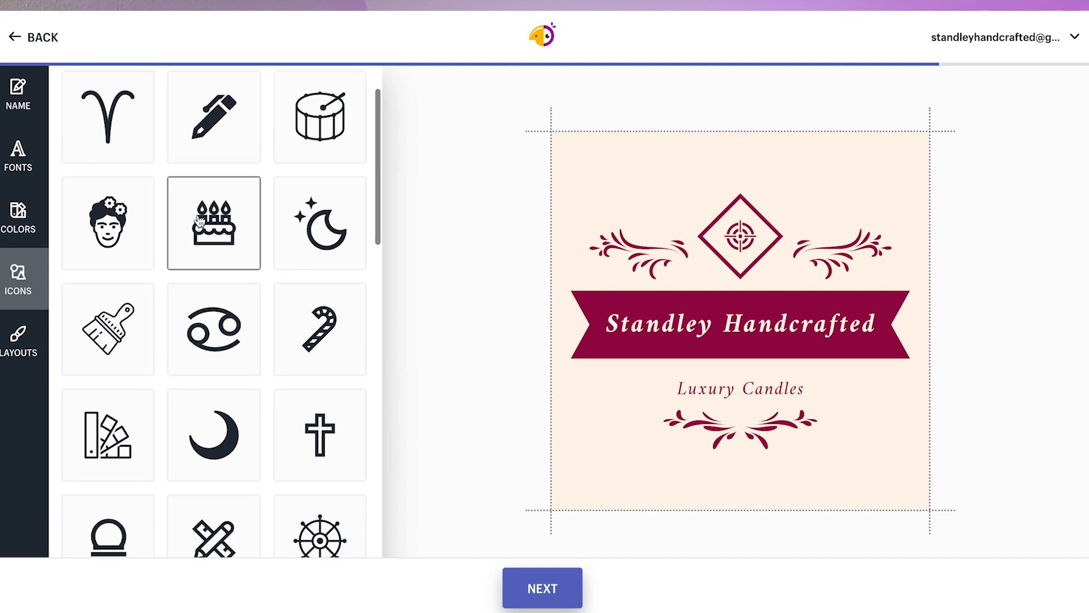
scroll(200, 222, down, 12)
scroll(199, 221, down, 8)
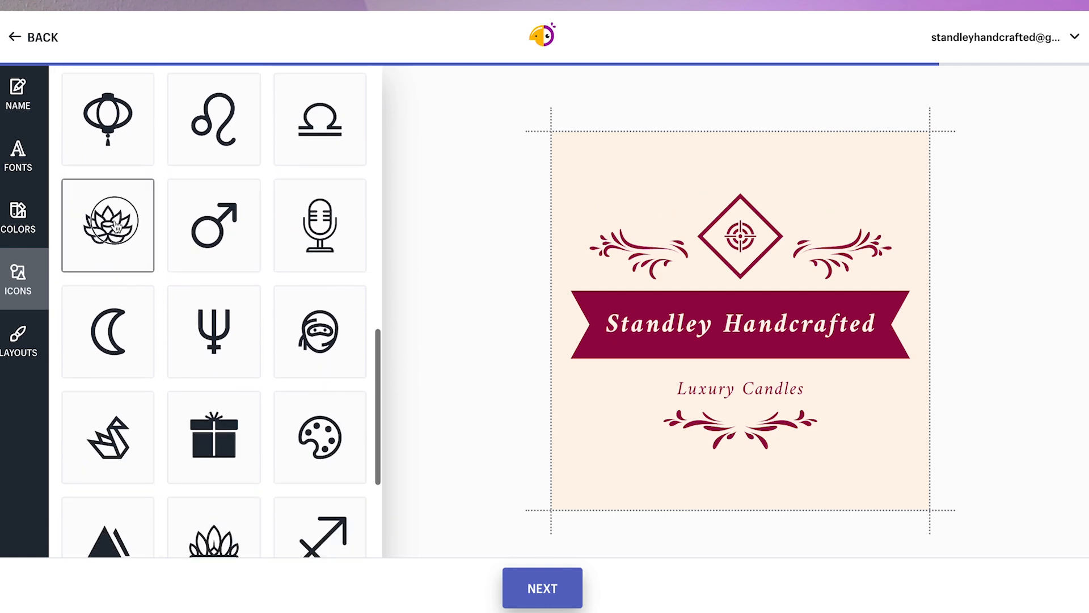
click(116, 227)
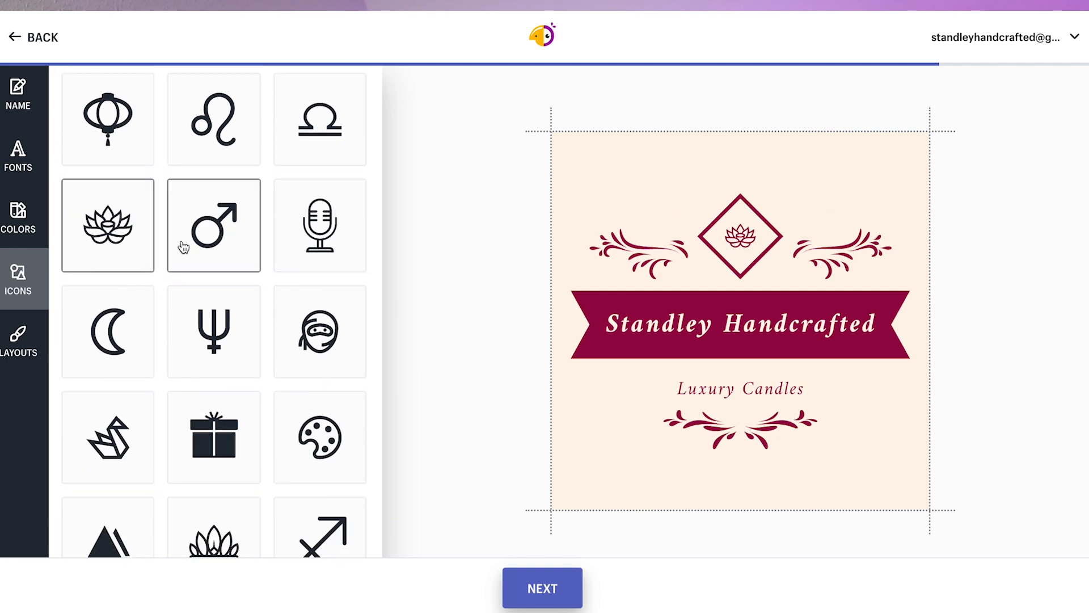
Step: Look through the rest of the Culture icons for an alternative to the lotus flower
scroll(269, 291, down, 6)
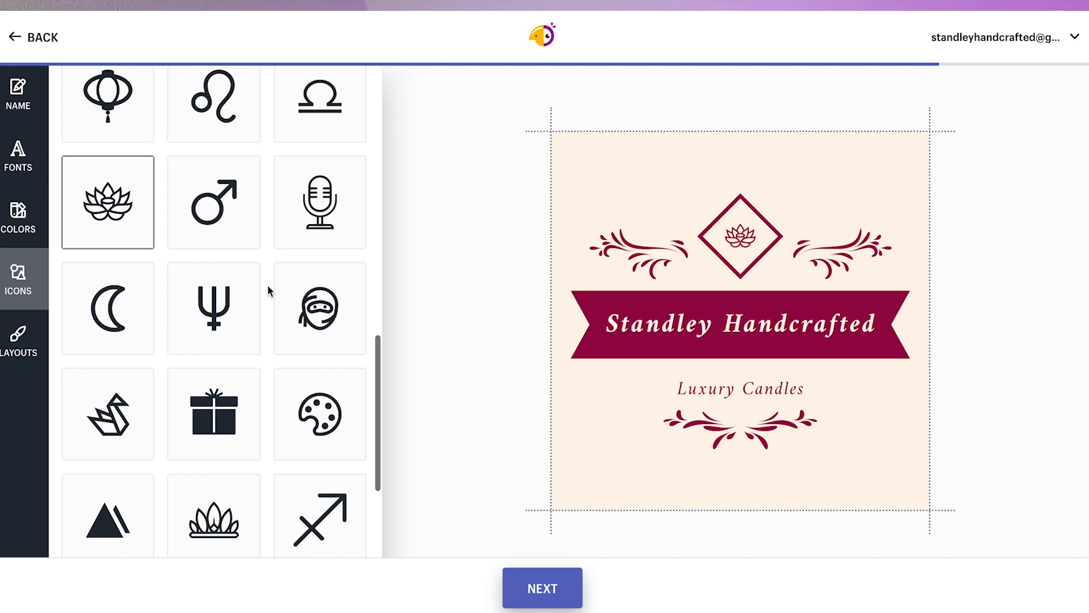
scroll(267, 284, down, 3)
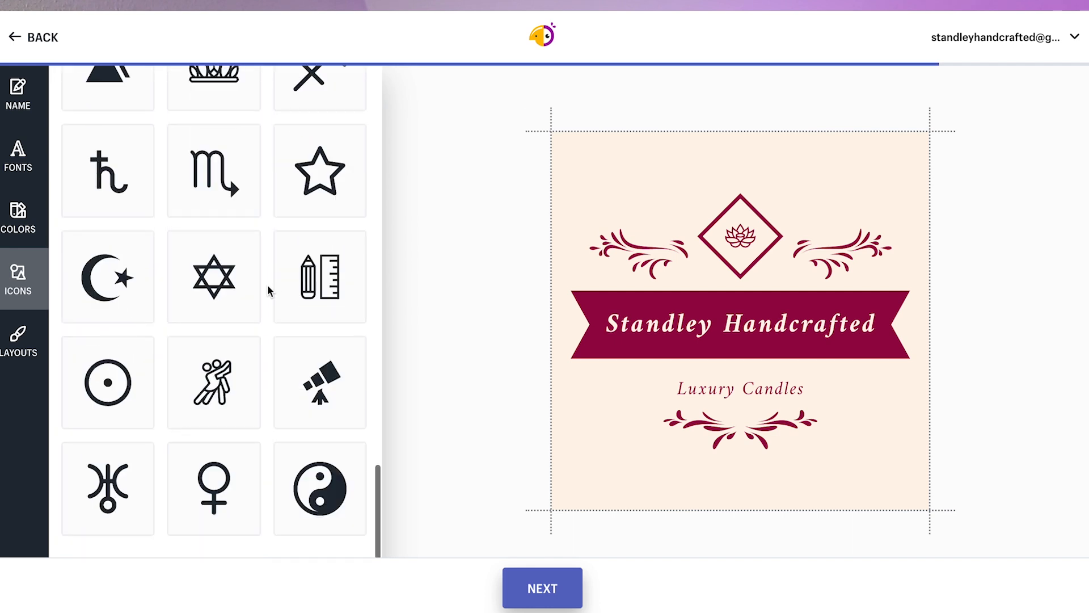
scroll(268, 285, up, 1)
scroll(269, 290, up, 8)
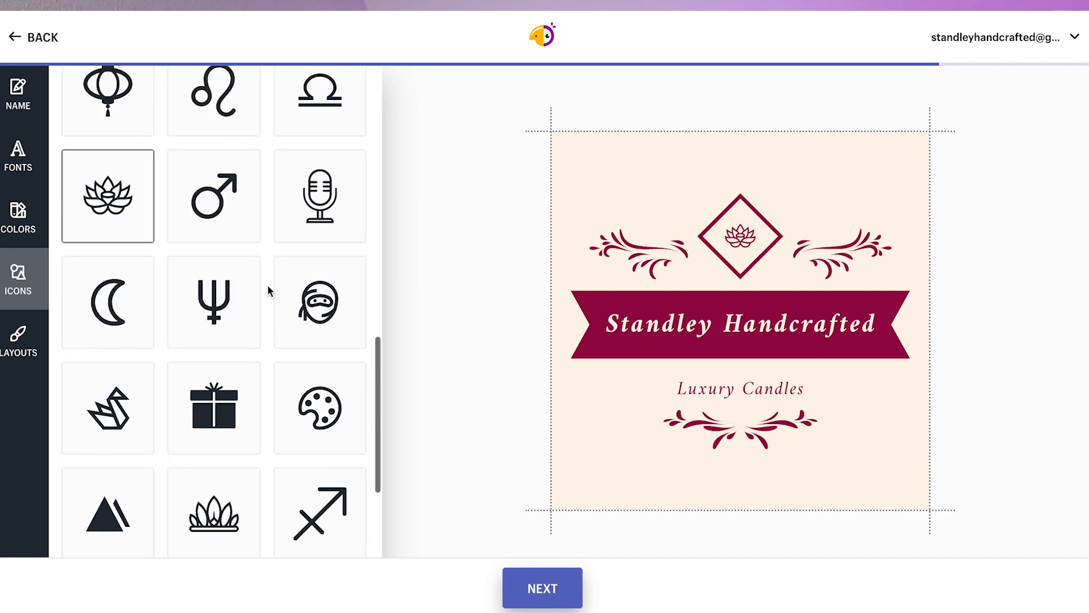
scroll(269, 291, up, 4)
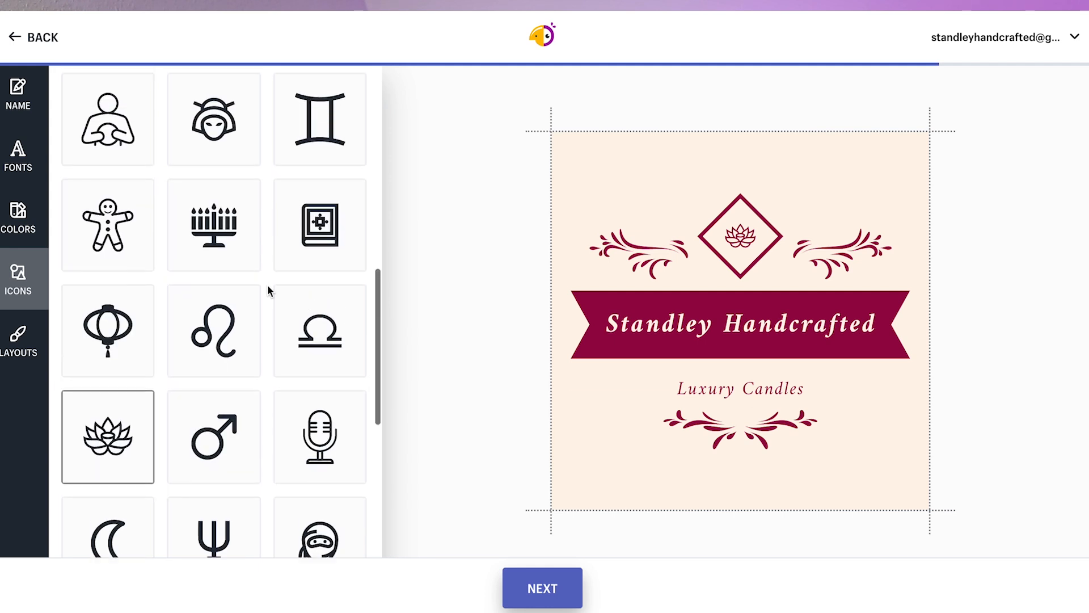
Step: Try several layout variations, including the cream ones and the white one with a rectangular banner and wavy flourishes
click(30, 355)
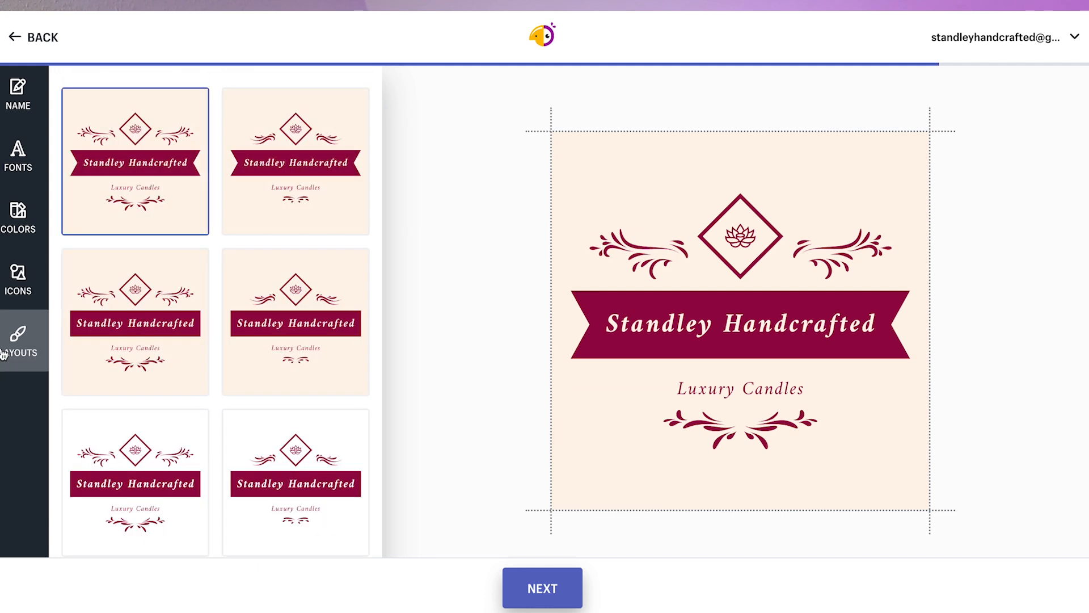
click(299, 193)
click(165, 172)
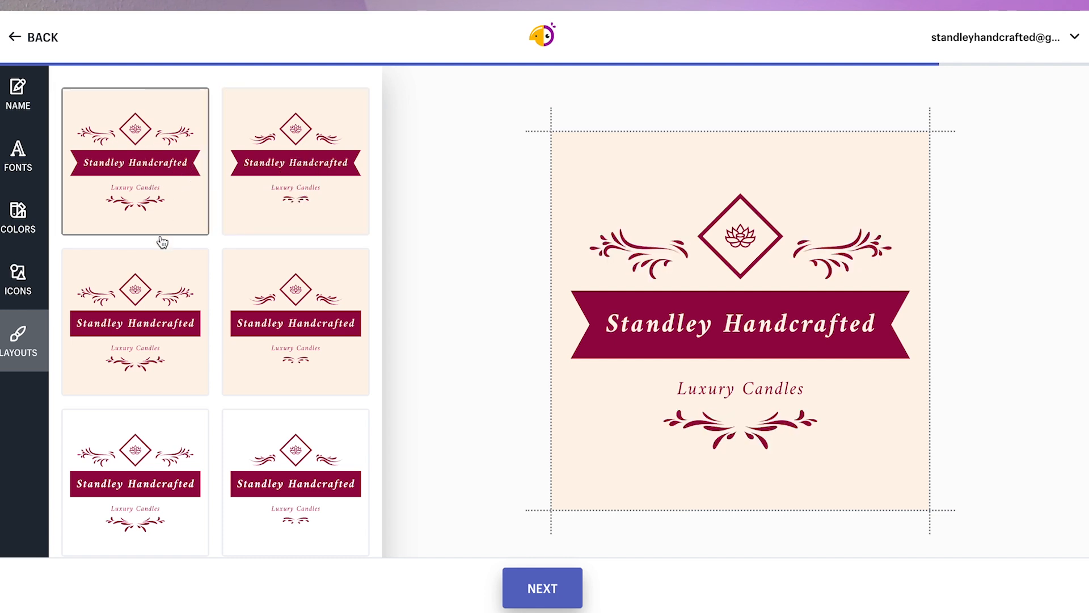
click(156, 301)
click(297, 309)
click(293, 474)
Step: Apply the white-background layout with the notched ribbon banner and leafy flourishes to the logo
scroll(293, 473, down, 2)
scroll(294, 474, down, 3)
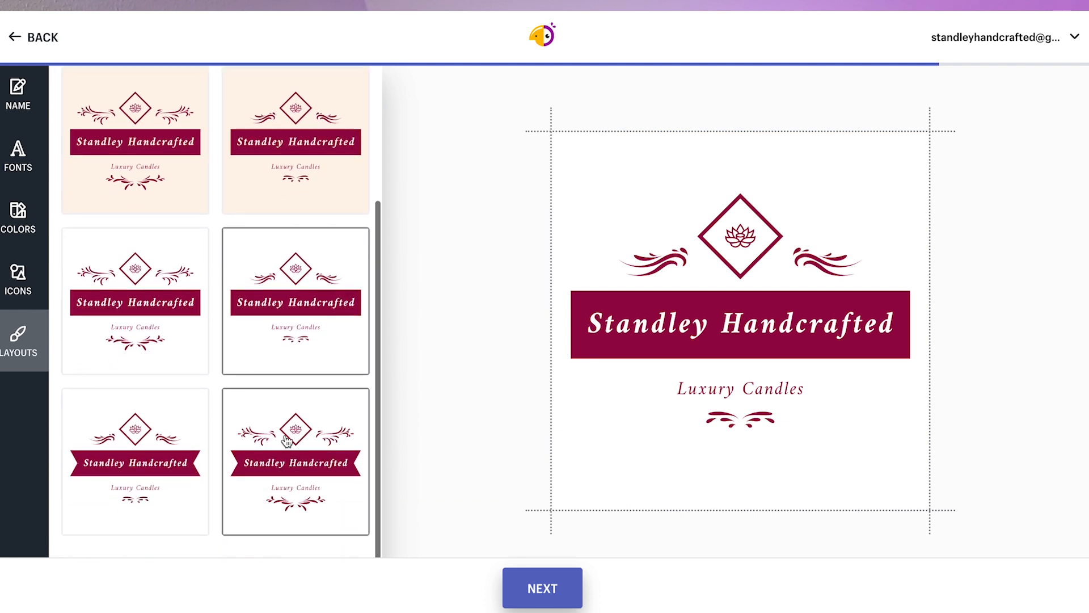
click(288, 442)
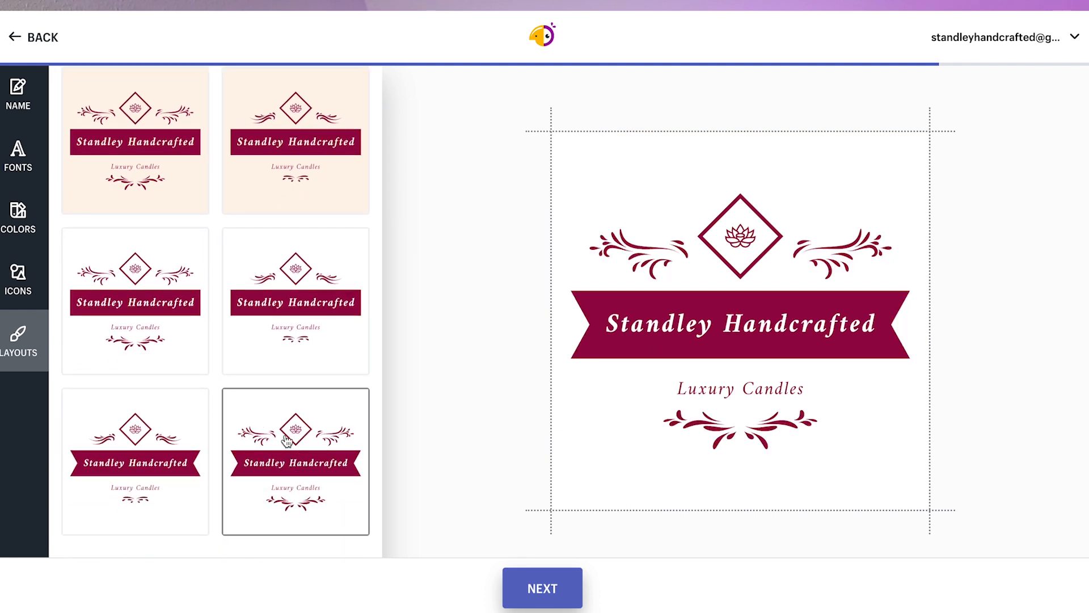
click(141, 450)
click(314, 454)
Step: Try the purple, slate grey and mint color schemes on the logo
click(31, 212)
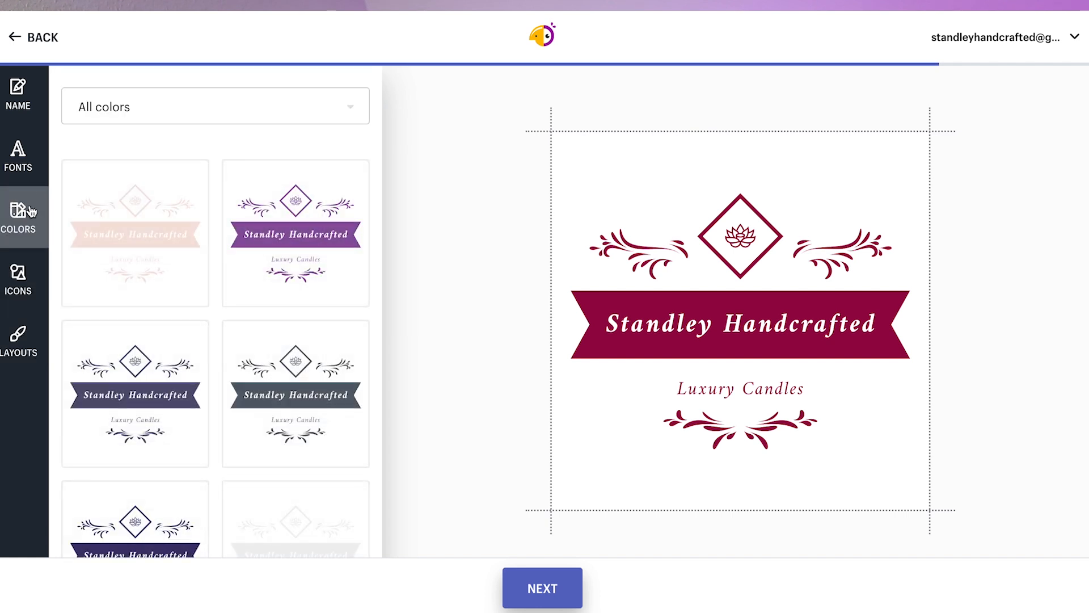
click(274, 237)
scroll(278, 242, down, 1)
click(296, 291)
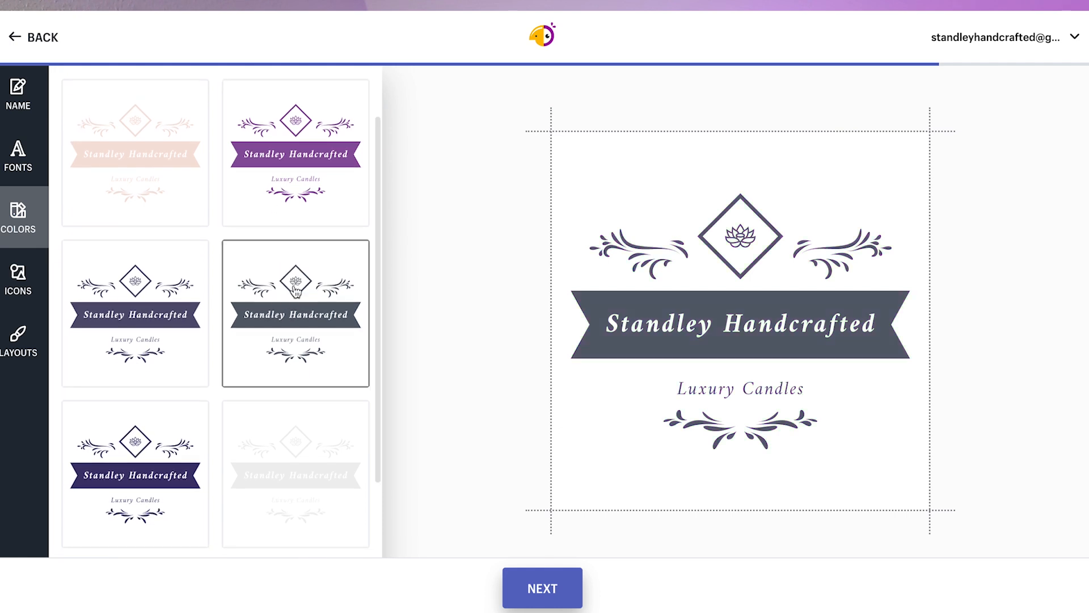
scroll(295, 291, down, 3)
scroll(296, 292, down, 7)
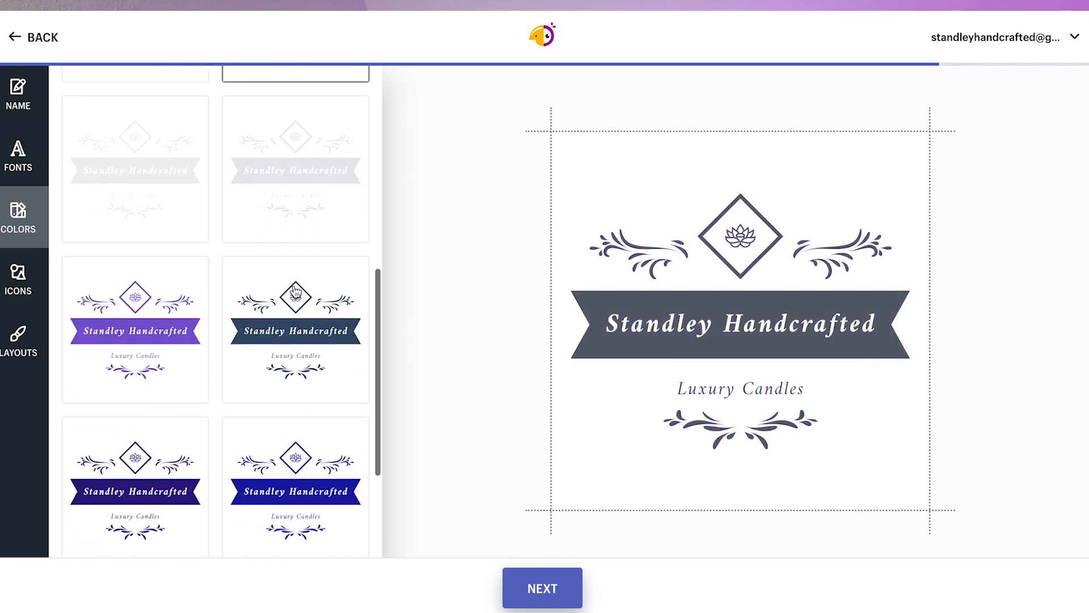
scroll(295, 292, down, 7)
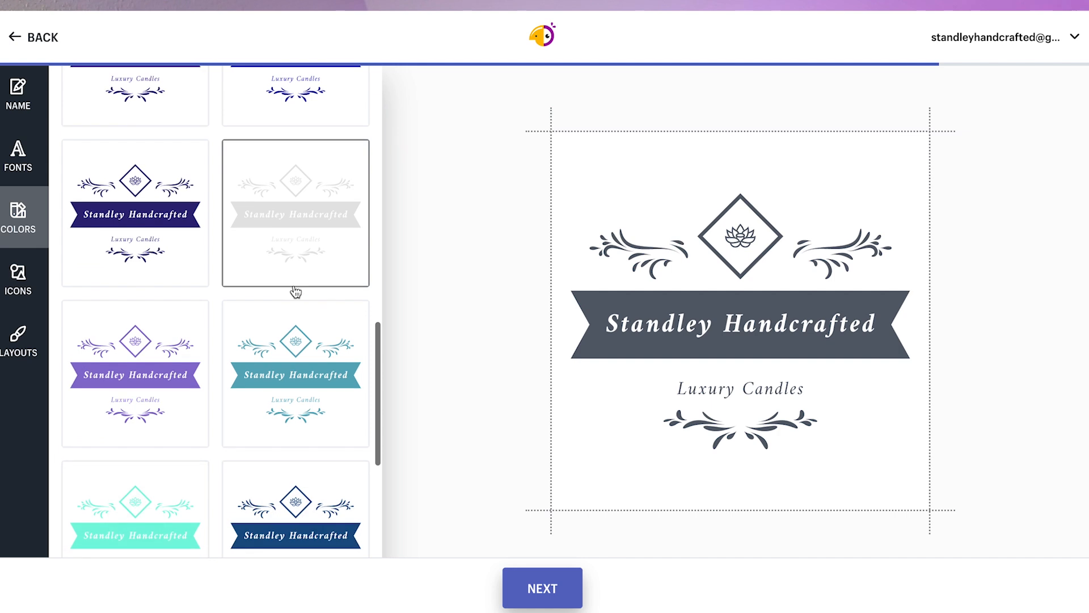
scroll(294, 343, down, 1)
click(146, 323)
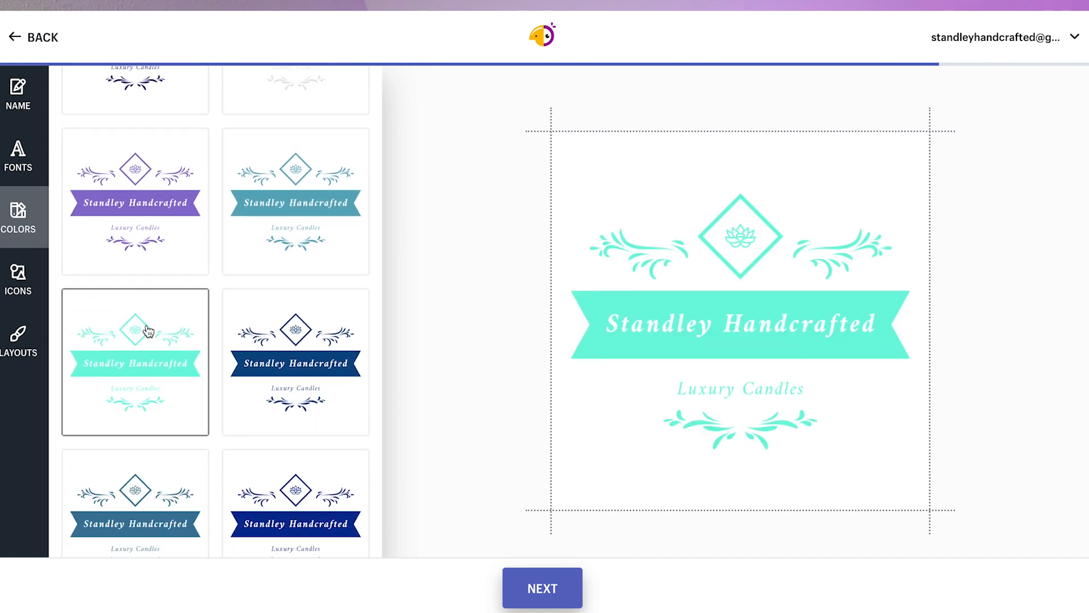
Step: Try the medium blue and navy color schemes, then recolor the logo with the violet one
scroll(290, 329, down, 6)
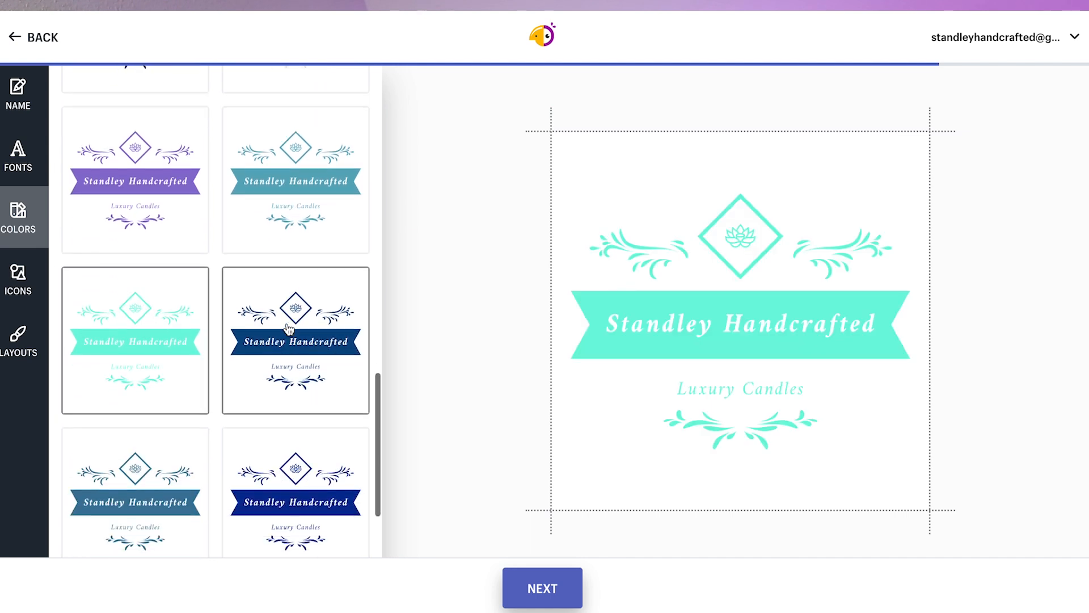
click(298, 342)
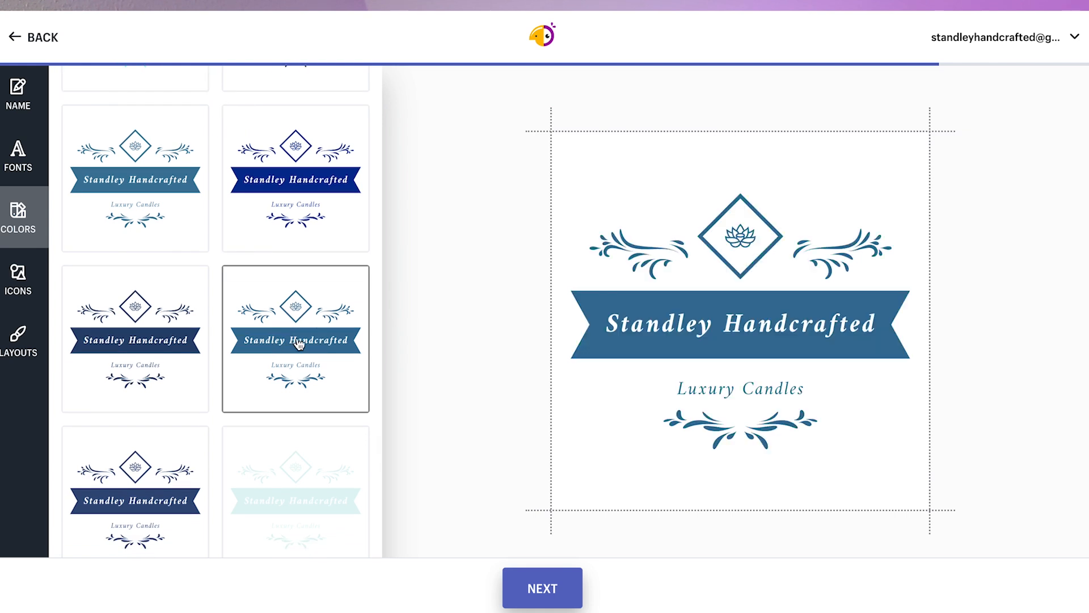
scroll(283, 351, down, 2)
click(150, 399)
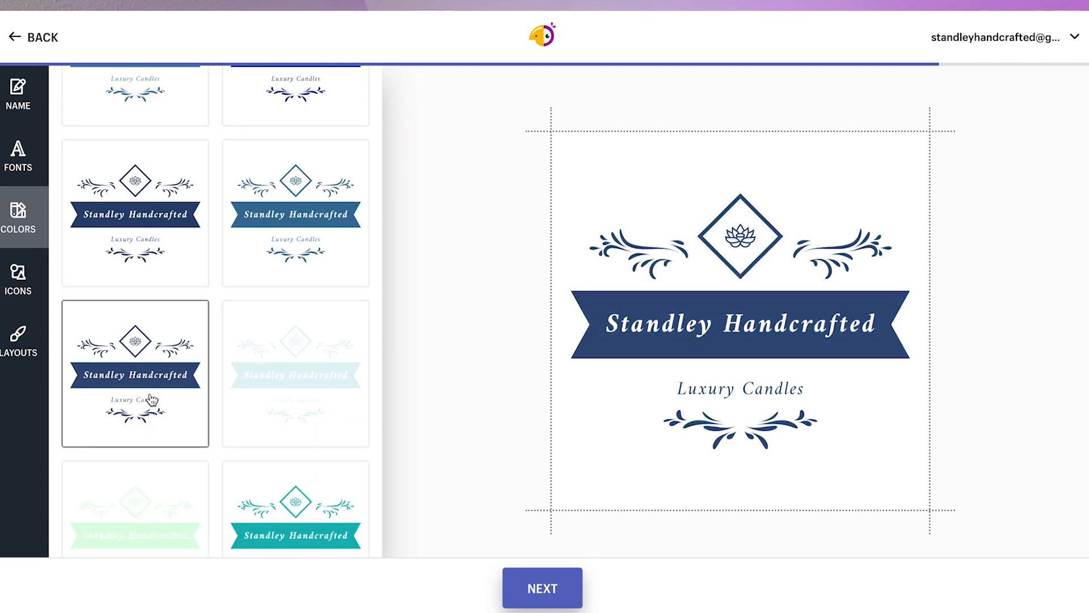
click(152, 311)
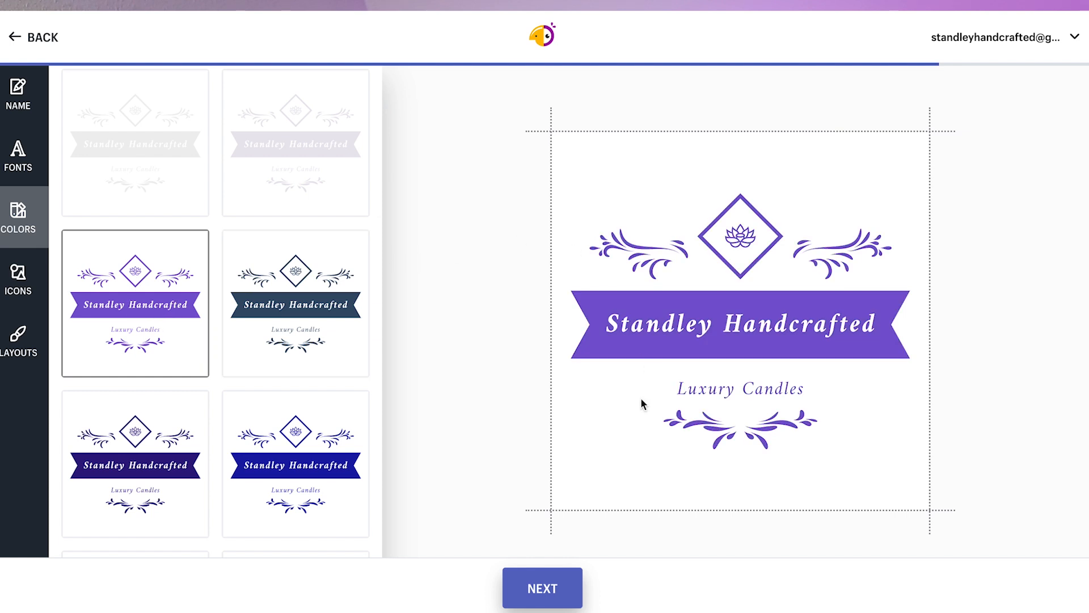
Step: Finalize the logo, request its free package and download HatchfulExport-All.zip from the Hatchful e-mail in Gmail
click(544, 588)
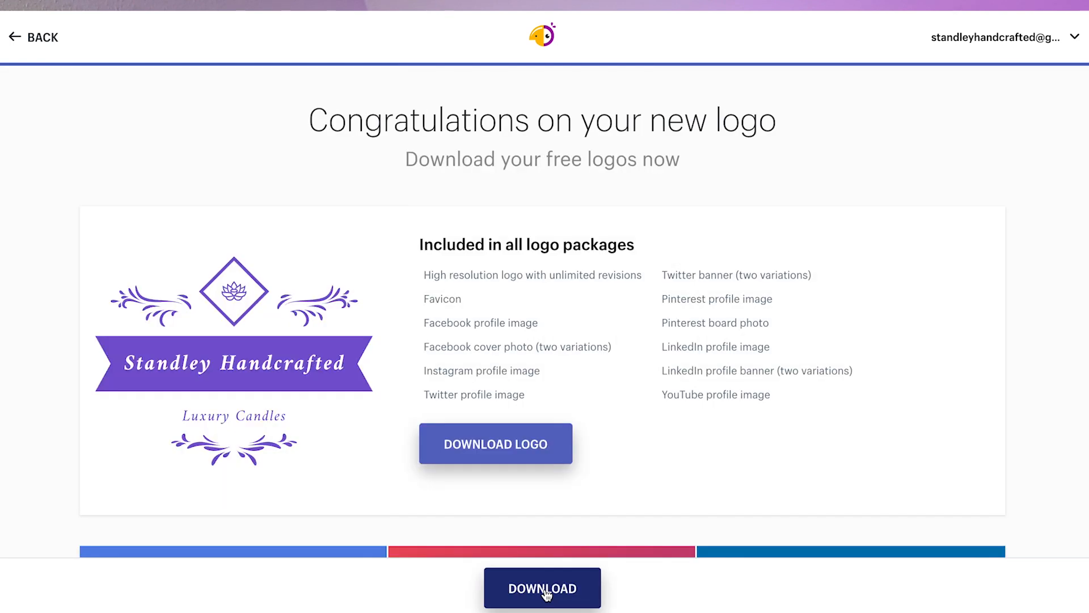
click(505, 450)
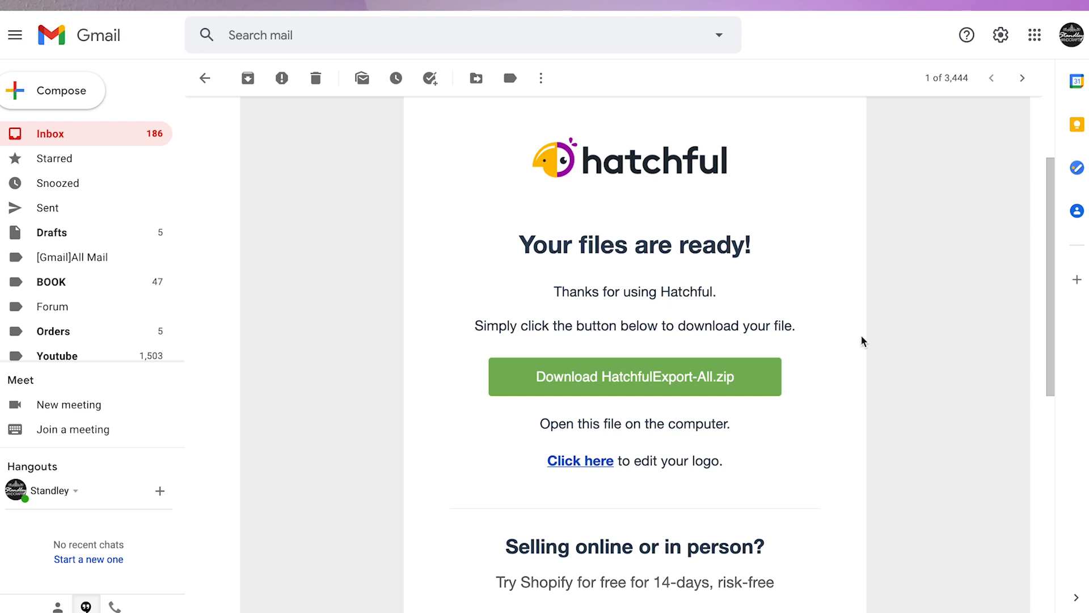
click(616, 379)
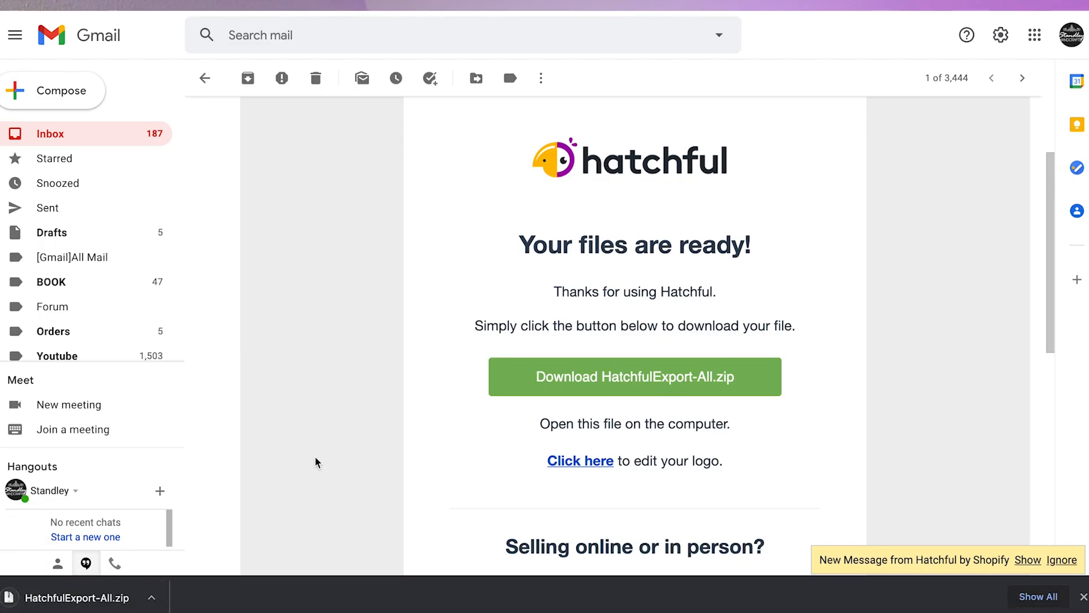
Step: Show the downloaded HatchfulExport-All.zip in Finder and extract it in the Downloads folder
click(152, 598)
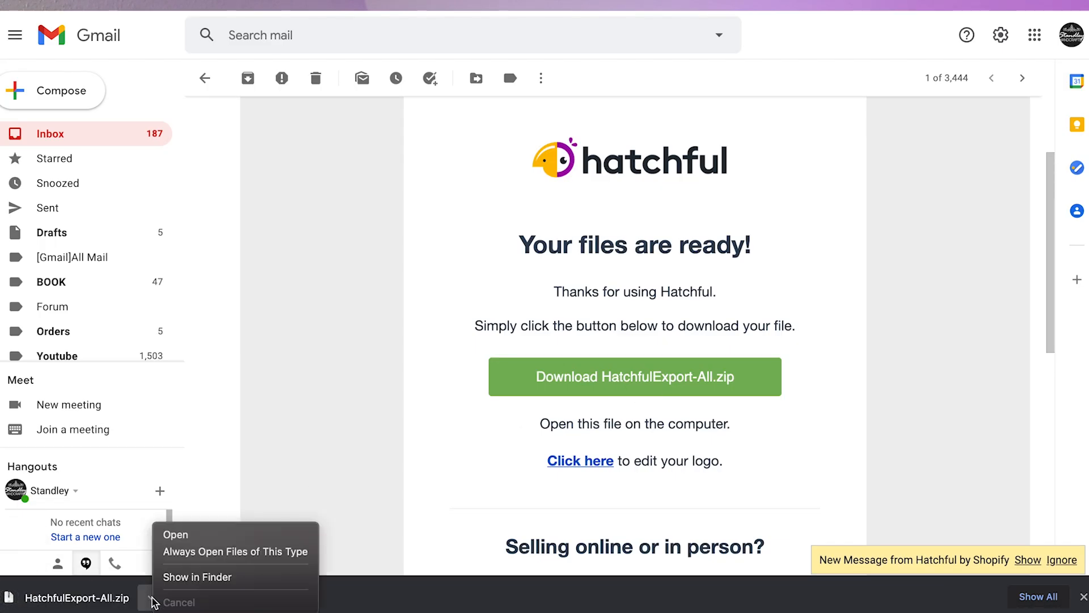
click(207, 576)
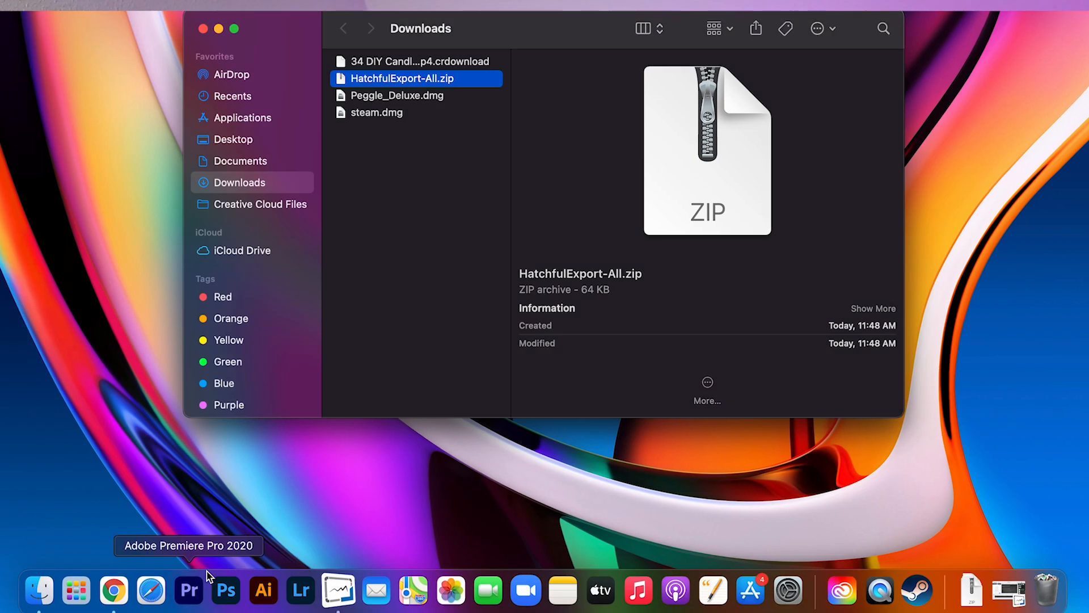
double_click(397, 80)
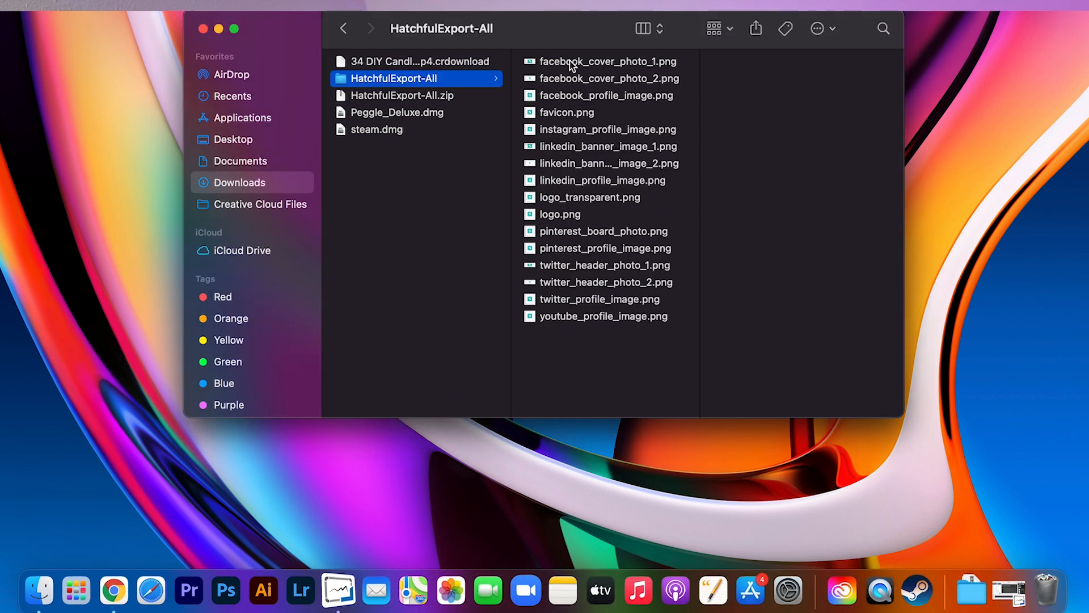
Step: Preview the exported images, including the Facebook cover and profile images, favicon.png, linkedin_profile_image.png and logo_transparent.png
click(571, 63)
click(580, 79)
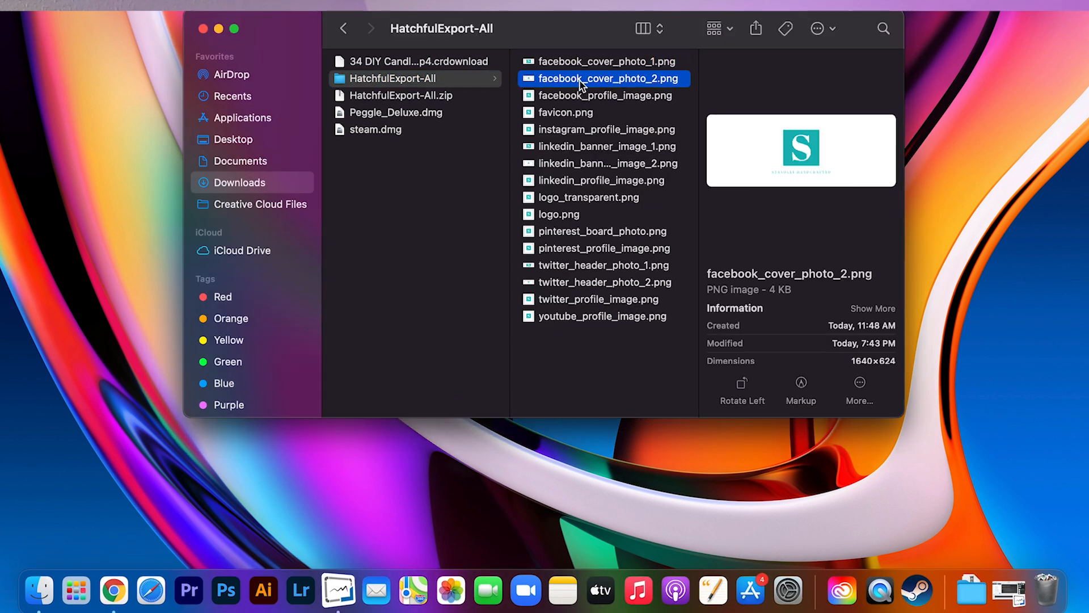
click(580, 100)
click(578, 114)
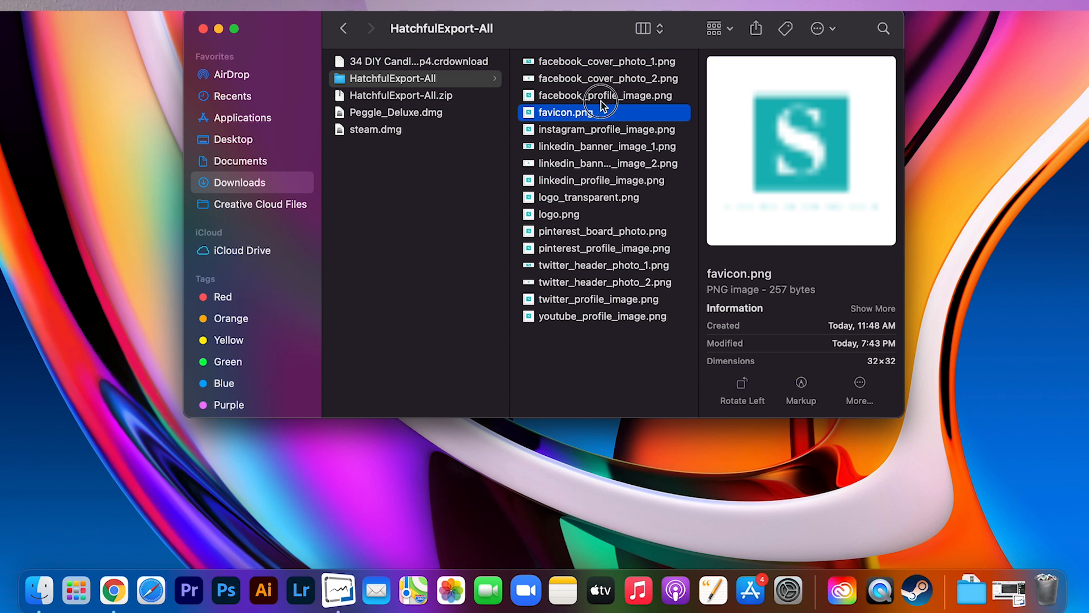
click(601, 101)
click(592, 79)
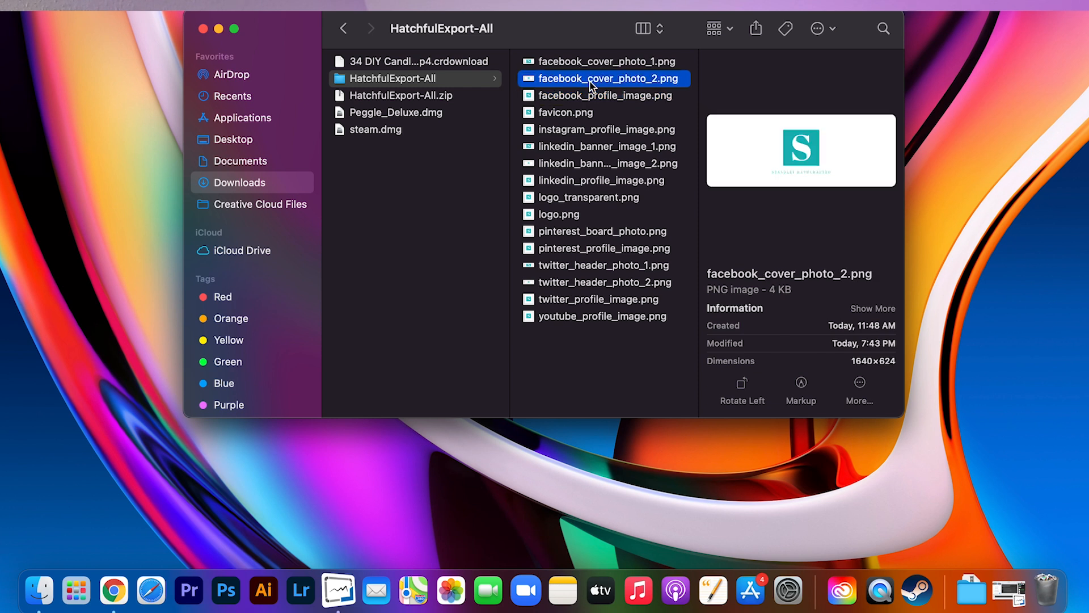
click(599, 181)
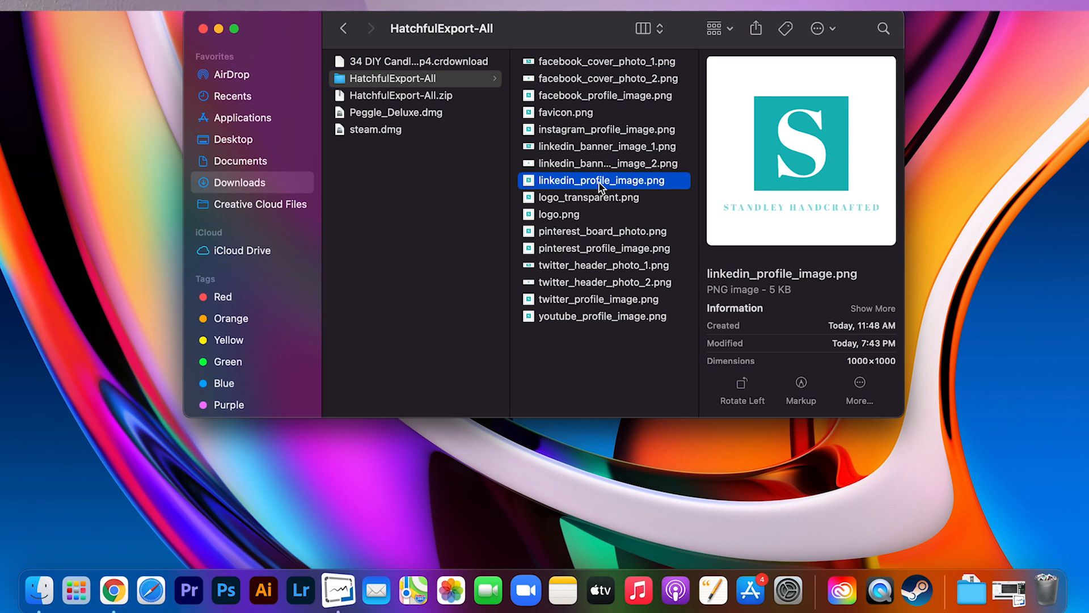
click(584, 199)
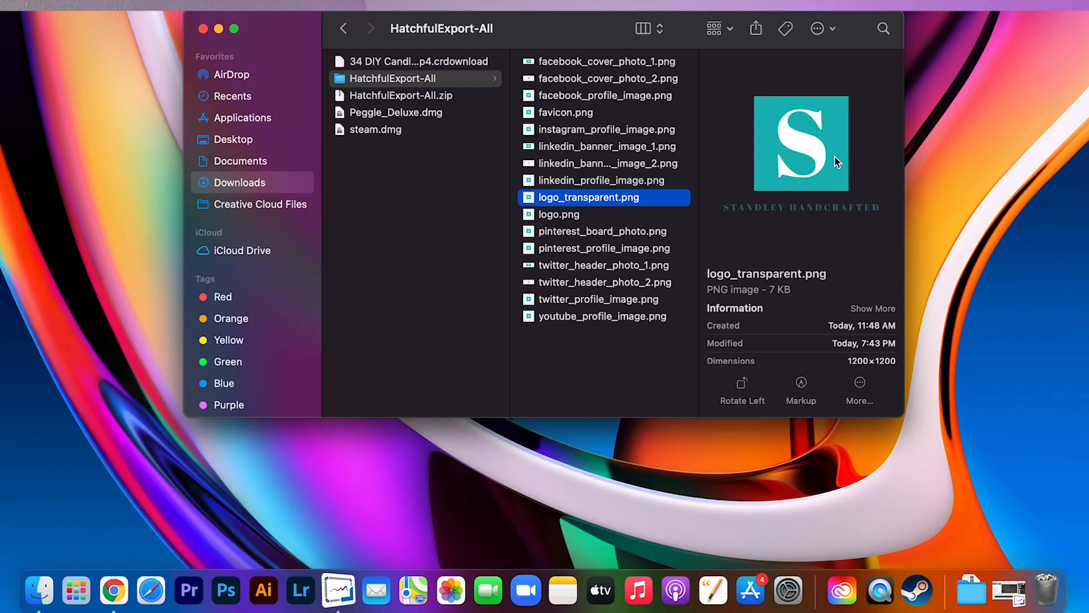
Step: Preview the exported pinterest_board_photo.png, logo.png, twitter_profile_image.png, youtube_profile_image.png and logo_transparent.png
click(606, 234)
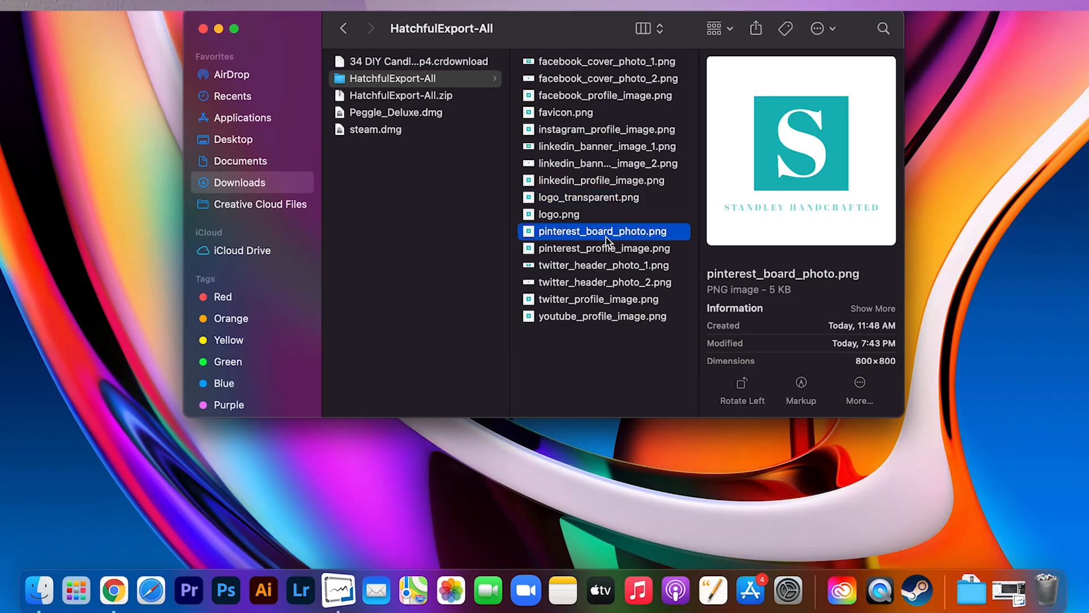
click(567, 217)
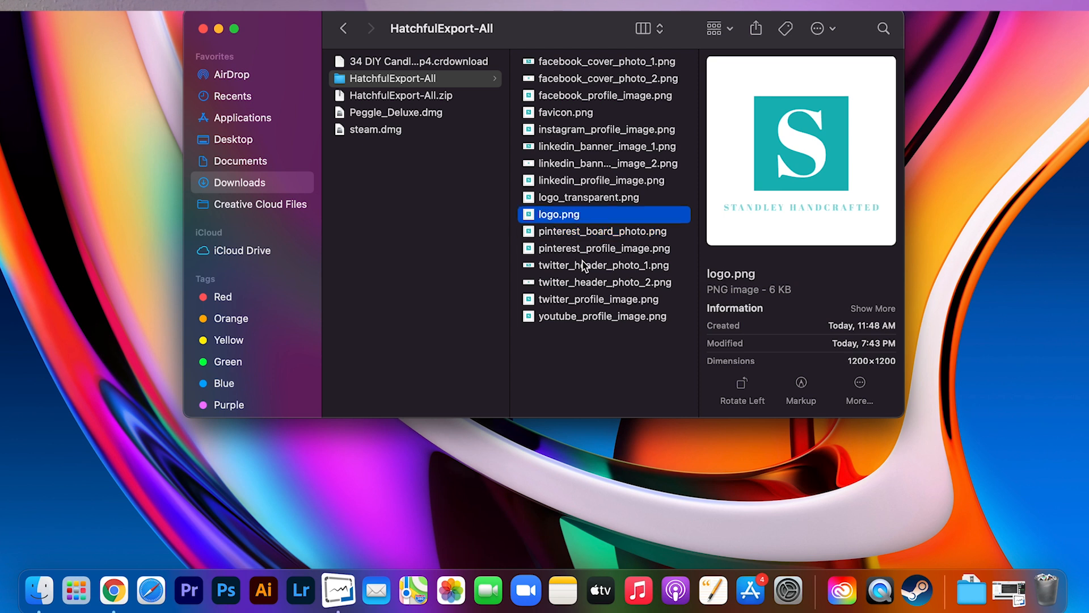
click(577, 301)
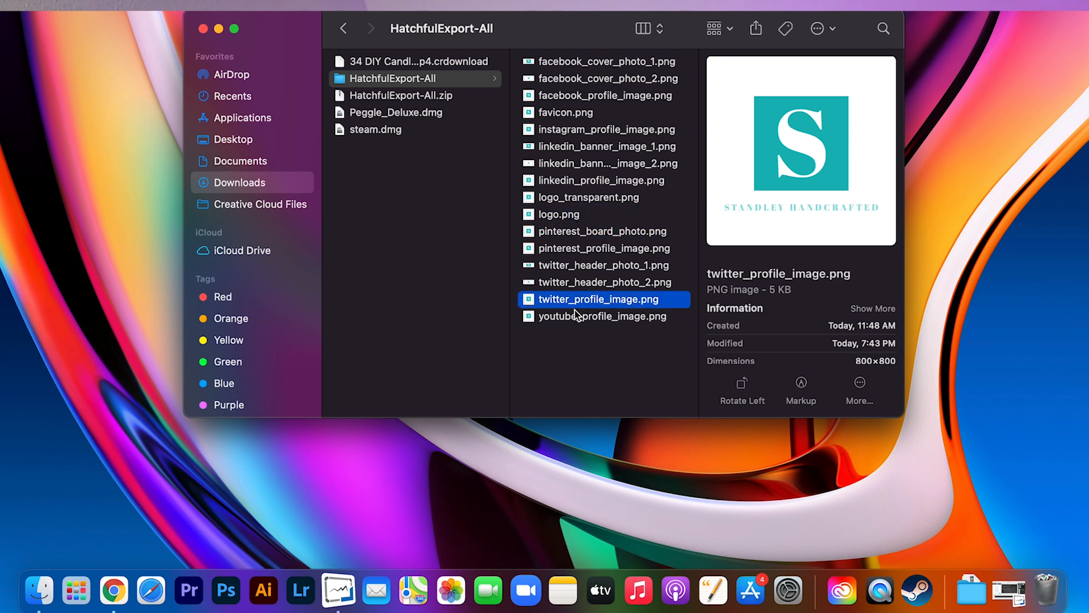
click(587, 319)
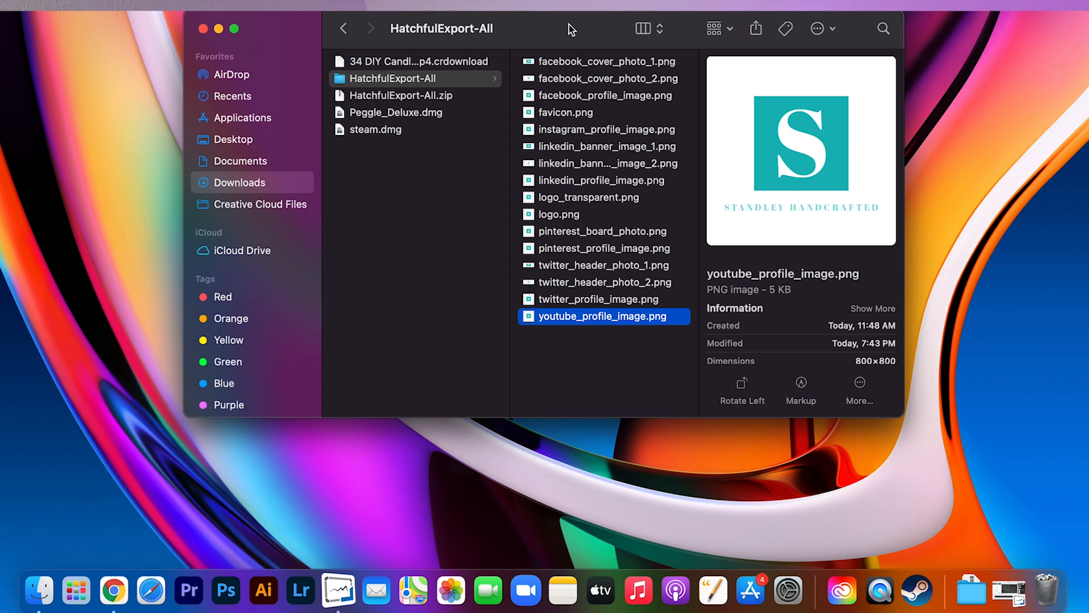
click(583, 202)
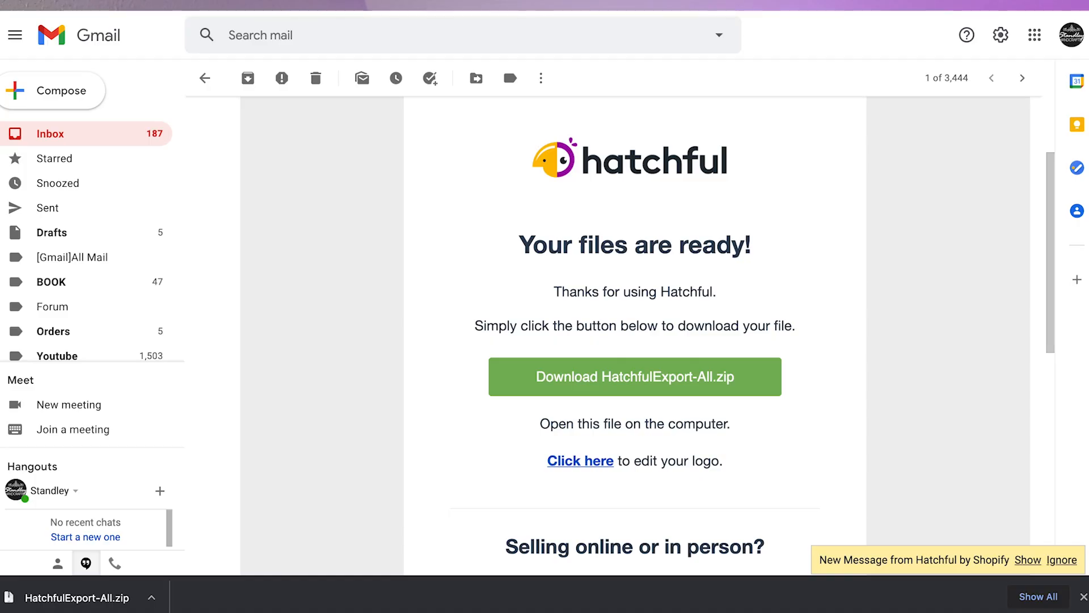
Step: Switch to Chrome and search for "avery print" in a new tab to reach Avery Design & Print Online
key(super+t)
text(avery print)
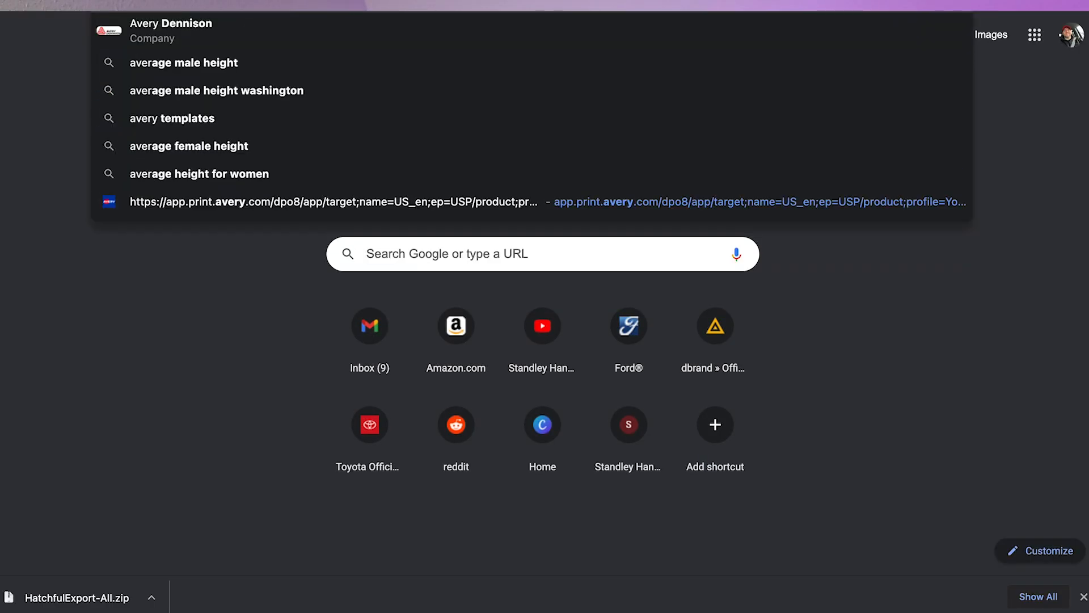
text( at)
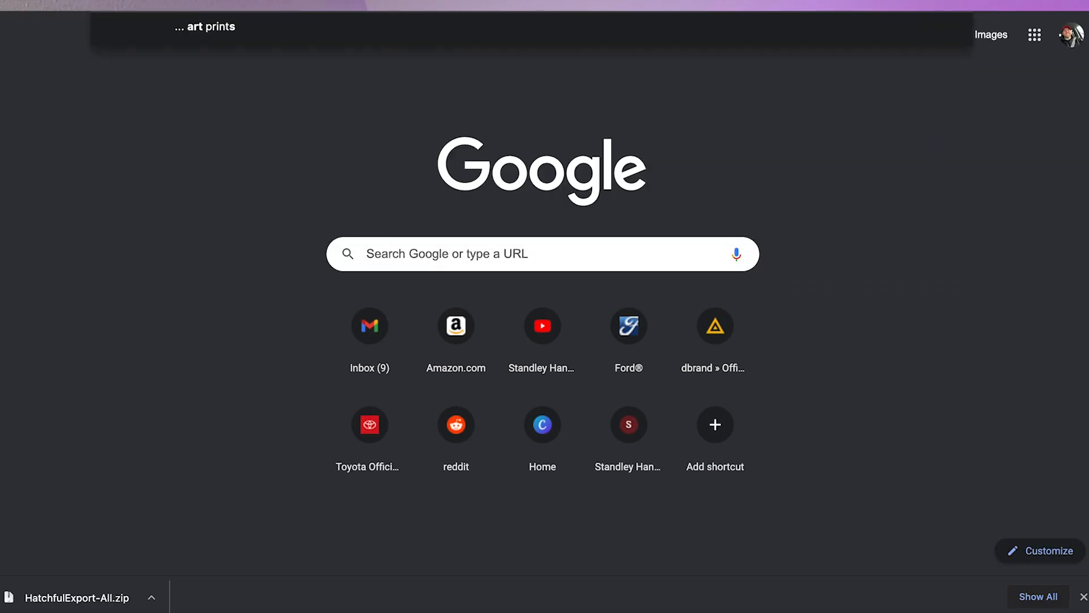
key(BackSpace)
key(Return)
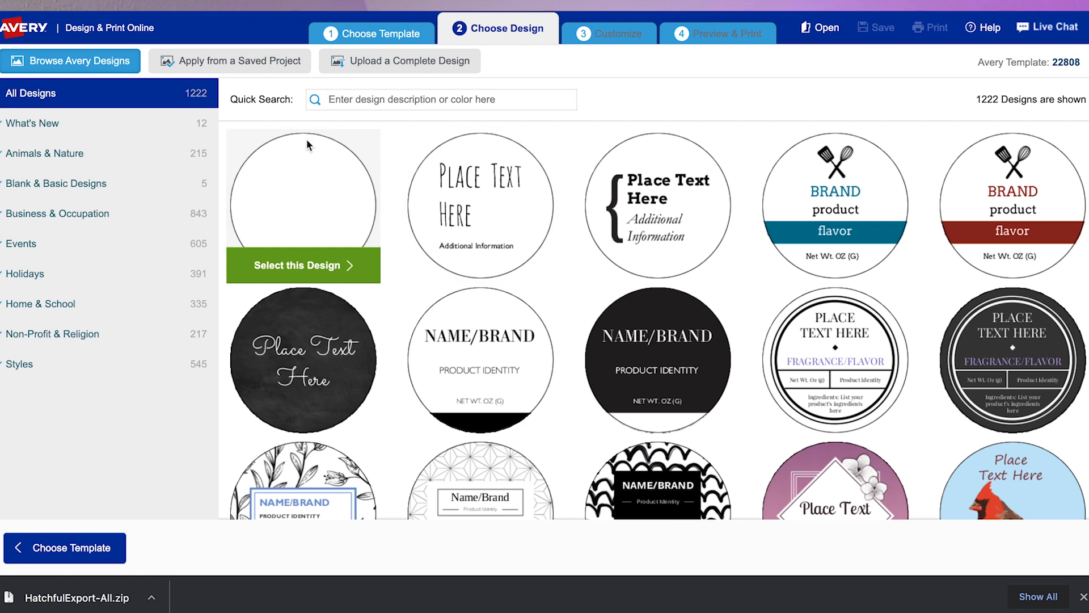
Step: Choose the 5164 Shipping Labels template with the blank landscape design and dismiss the editing help
click(380, 31)
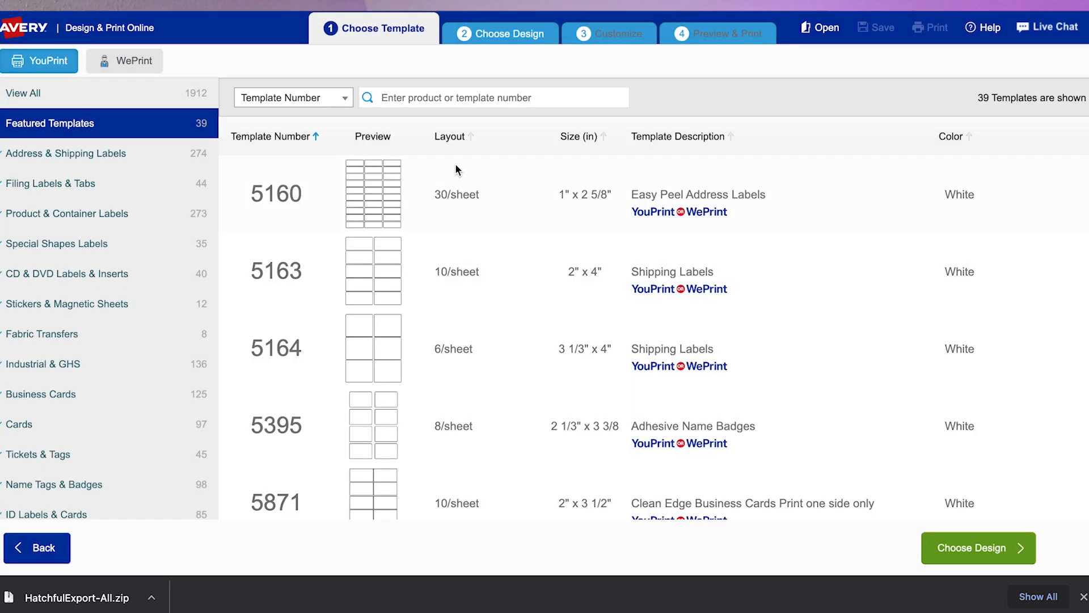
scroll(472, 245, down, 1)
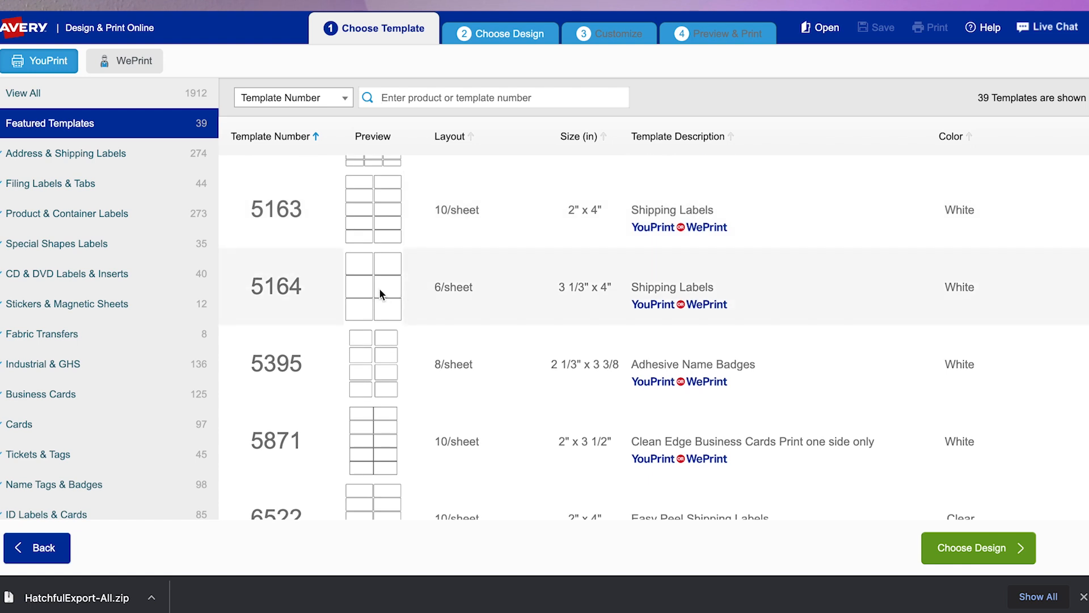
click(389, 279)
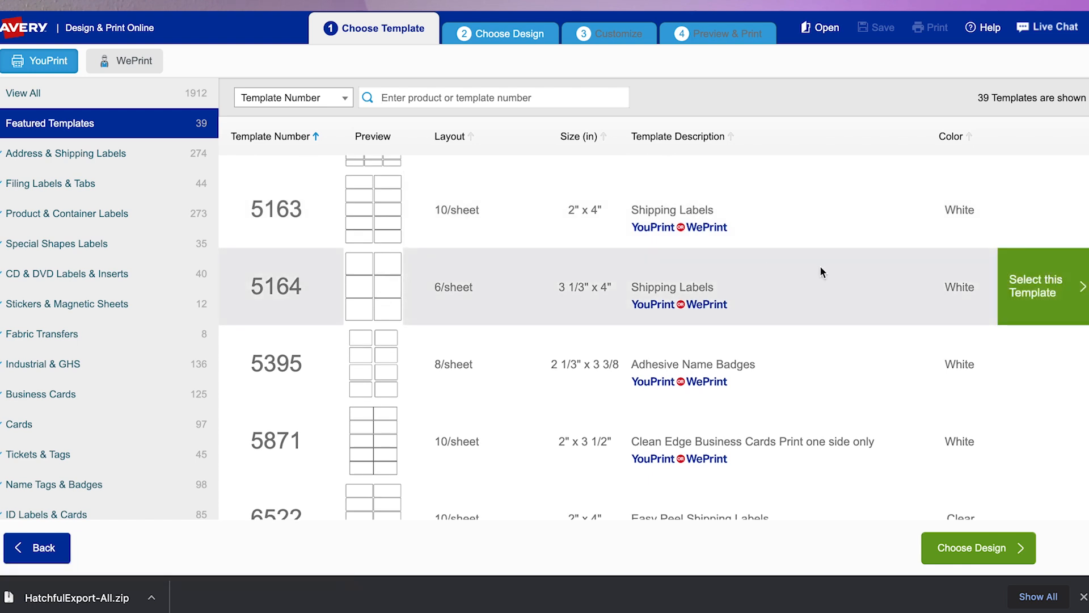
click(1036, 285)
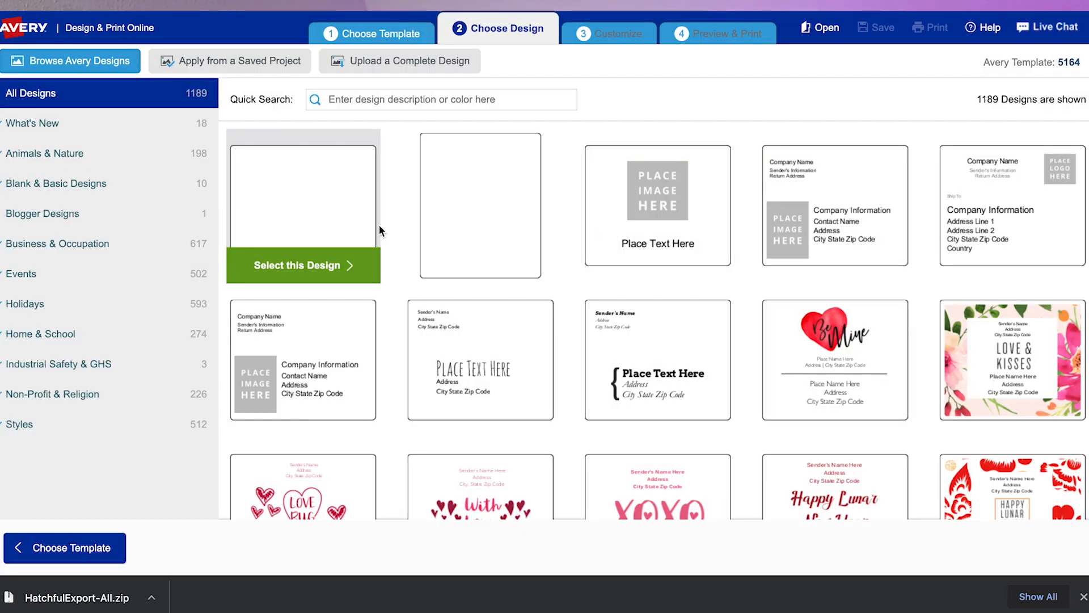
click(285, 265)
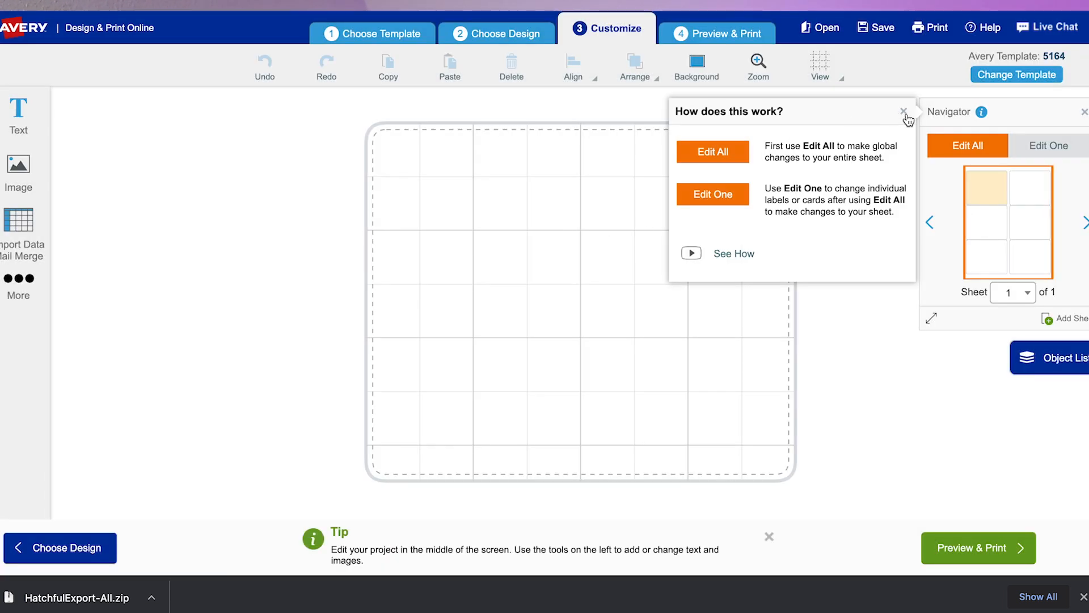
click(903, 113)
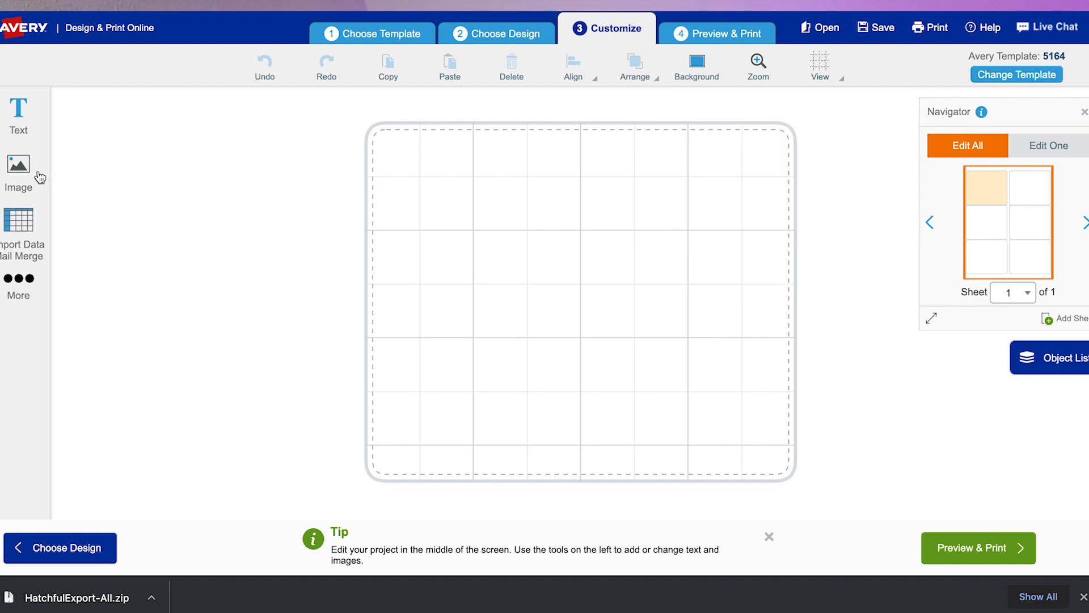
Step: Add logo_transparent.png from the HatchfulExport-All folder in Downloads to the label as an image
click(21, 169)
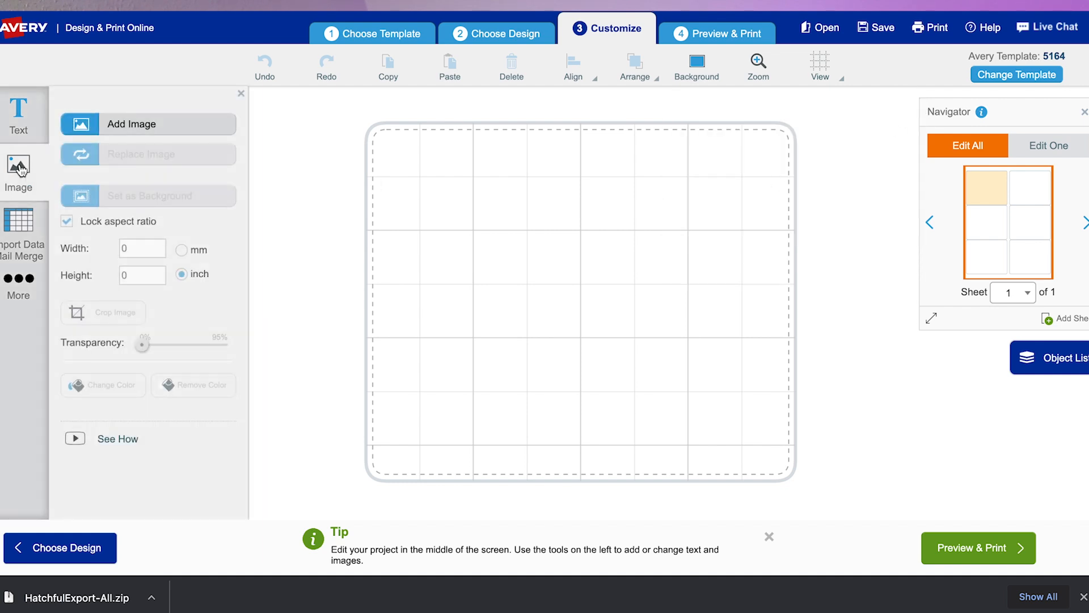
click(142, 125)
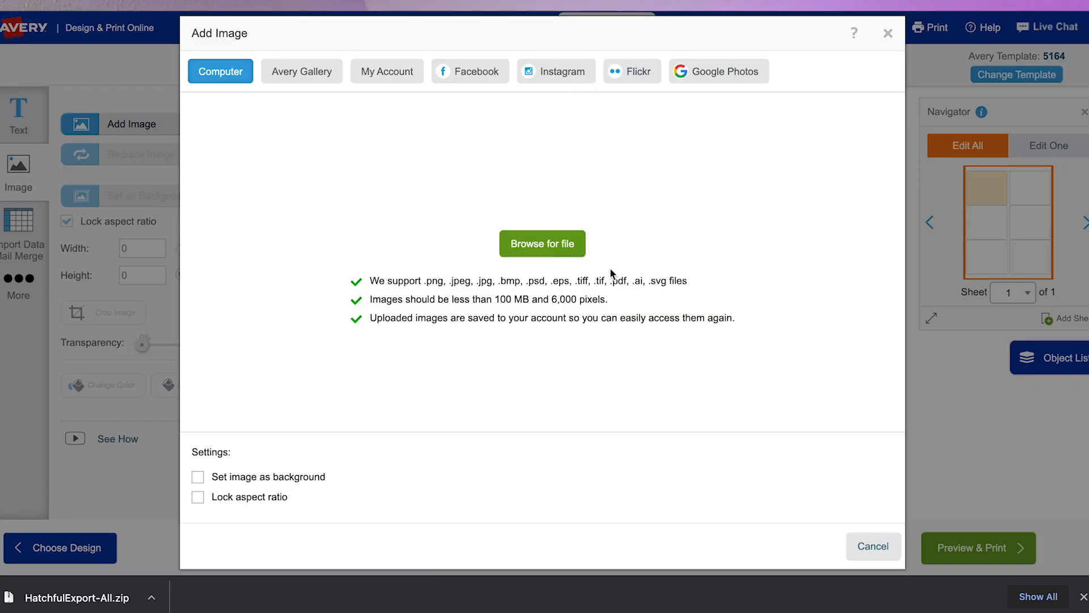
click(543, 243)
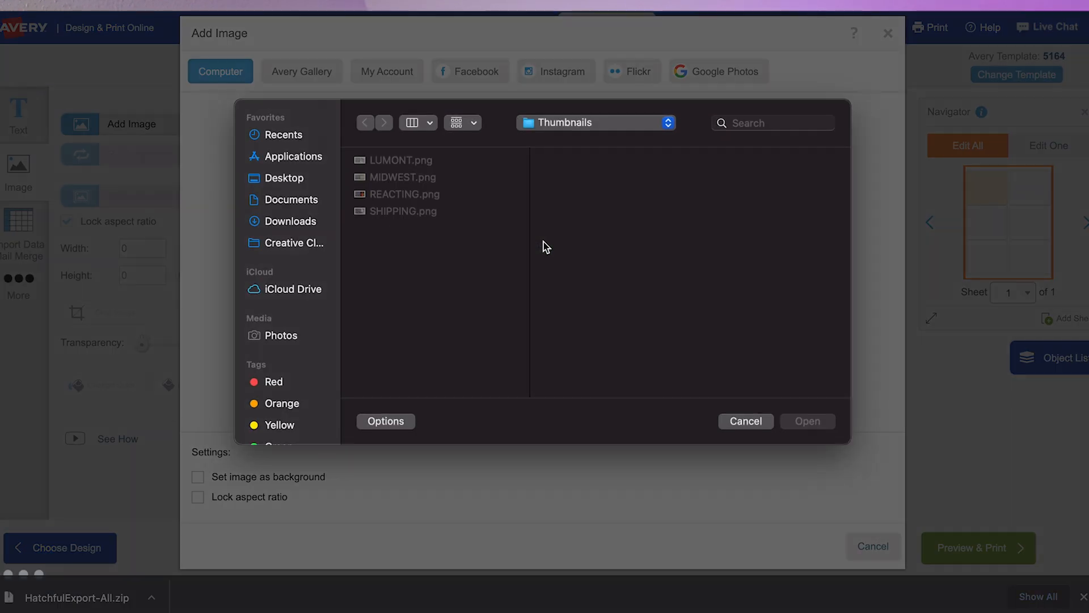
click(278, 221)
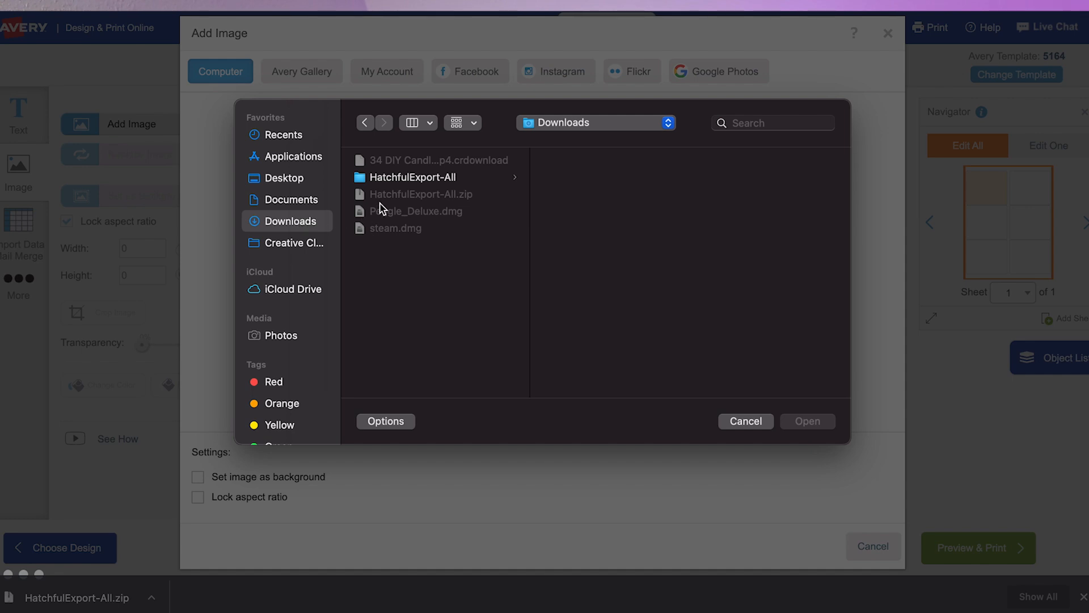
click(426, 182)
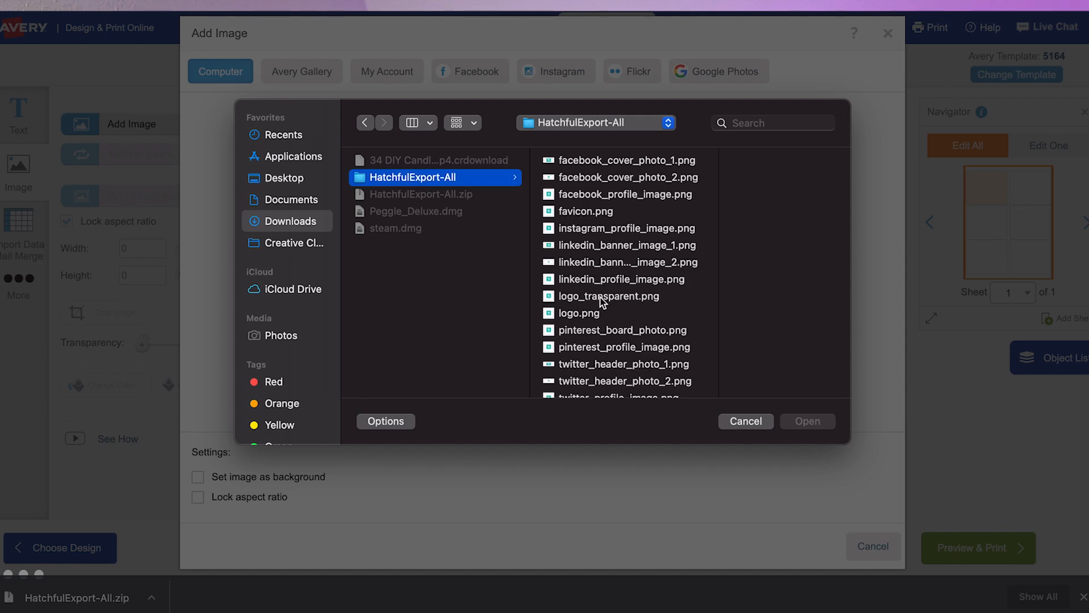
click(624, 297)
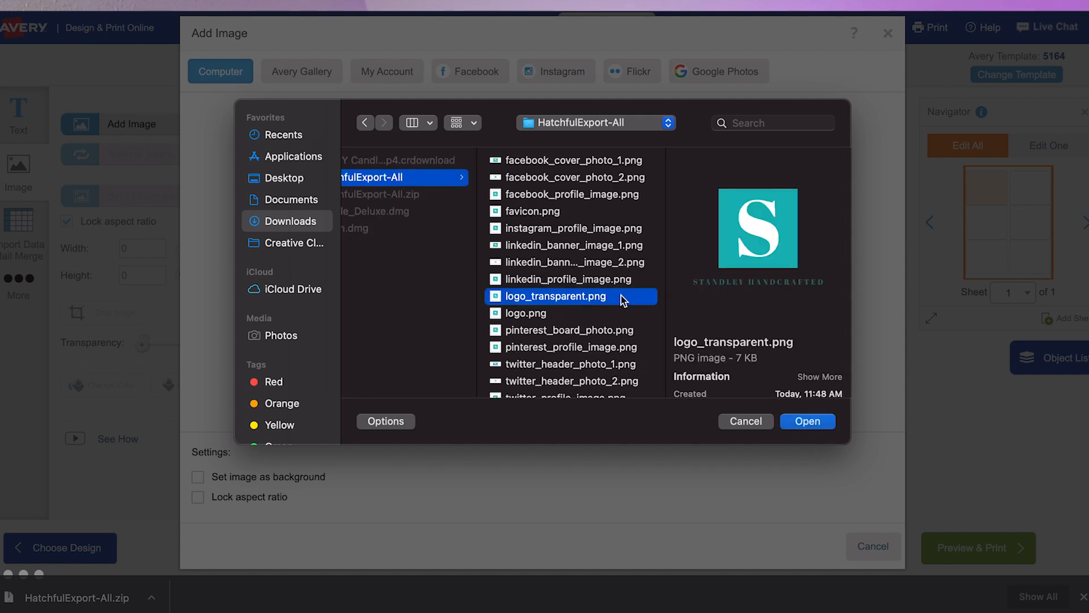
click(812, 422)
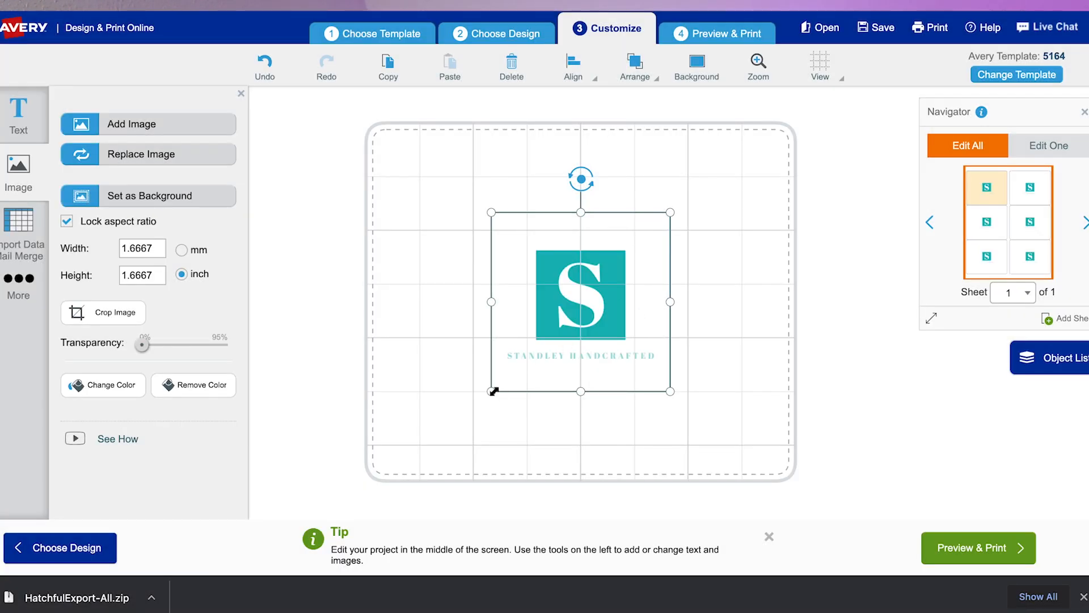
Step: Enlarge the logo to about 4.23 by 4.23 inches, center it on the template and deselect it
drag(494, 391, 391, 472)
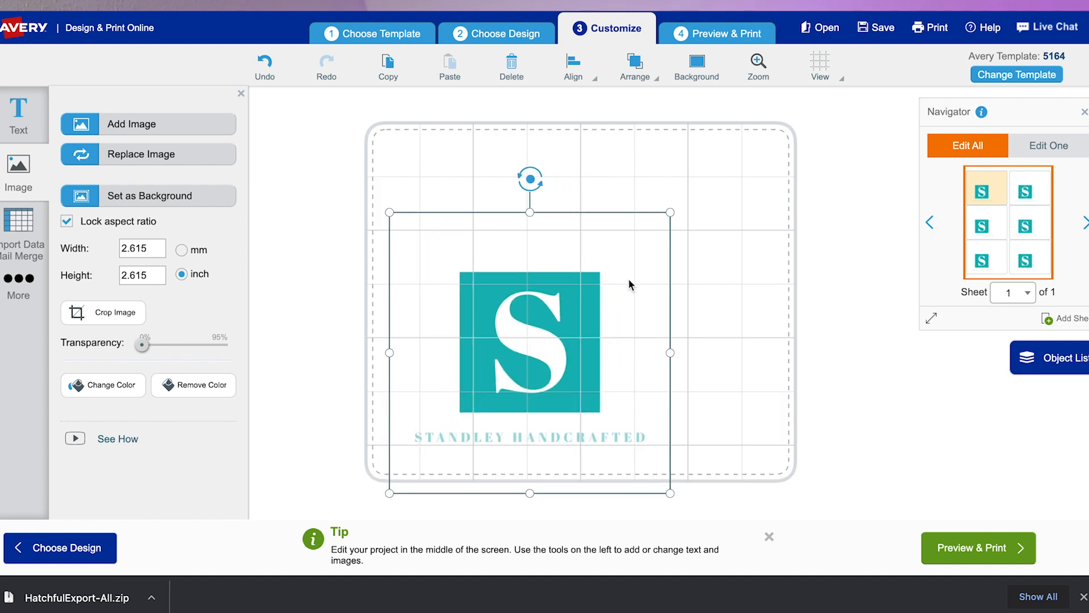
drag(670, 213, 806, 181)
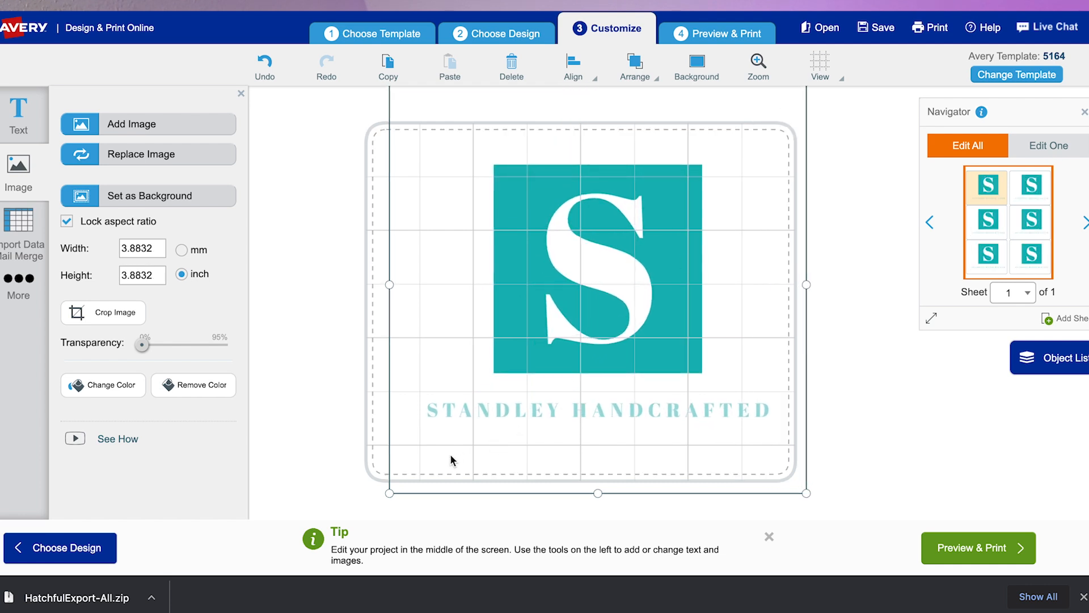
drag(393, 495, 354, 513)
mouse_move(520, 359)
mouse_down()
mouse_move(462, 335)
mouse_move(516, 329)
mouse_move(510, 291)
mouse_move(522, 369)
mouse_move(536, 374)
mouse_up()
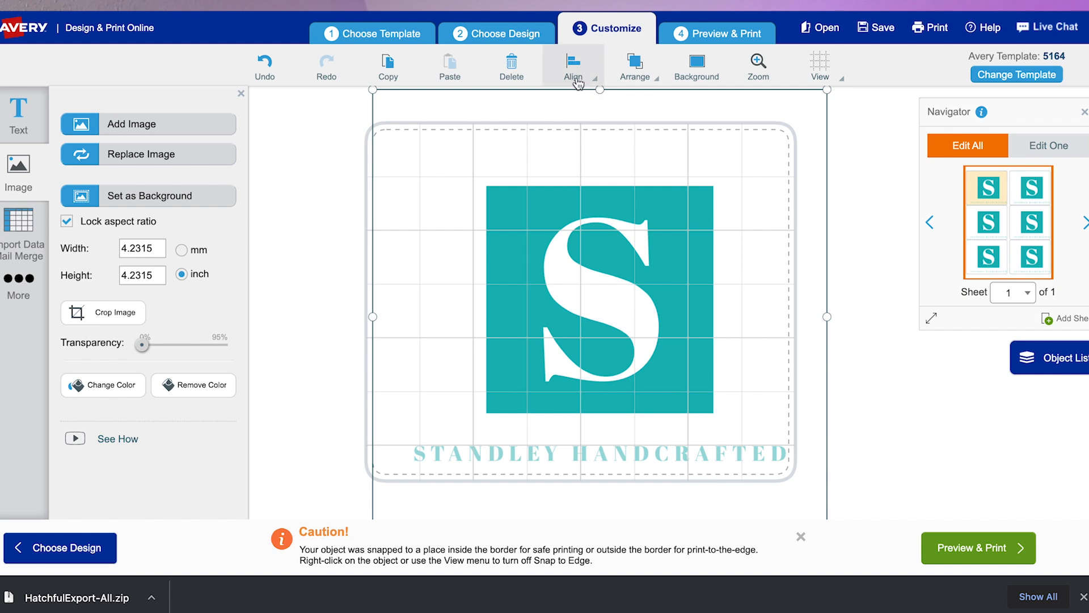
click(574, 73)
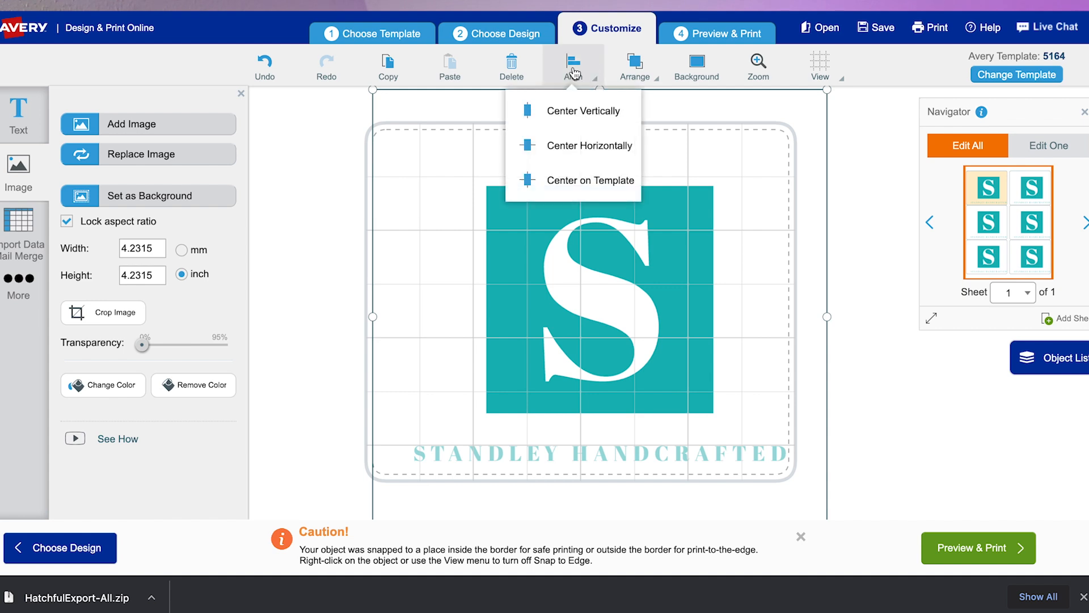
click(581, 182)
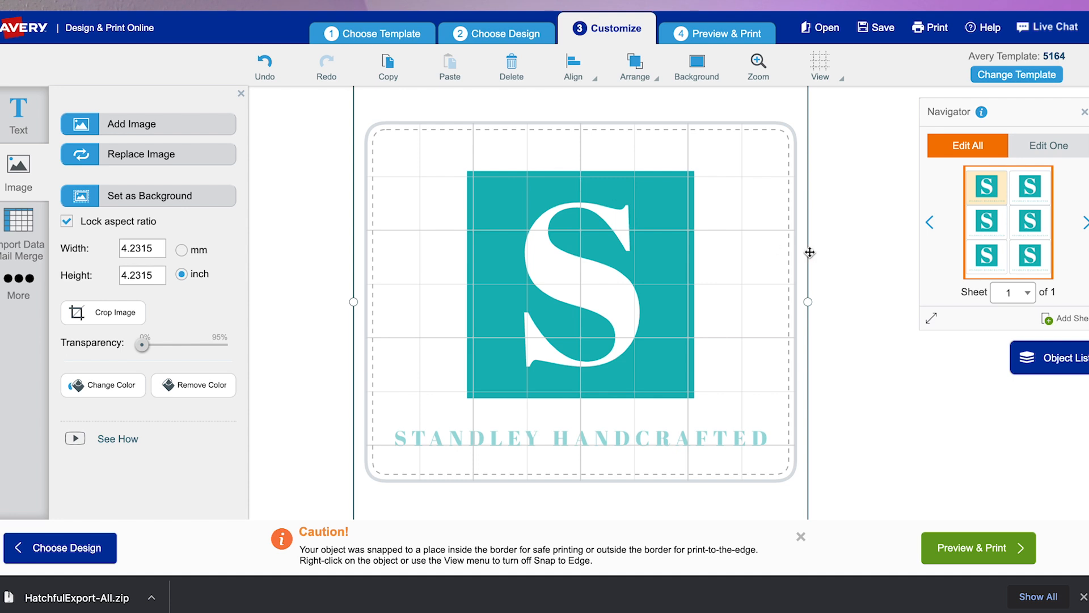
click(874, 185)
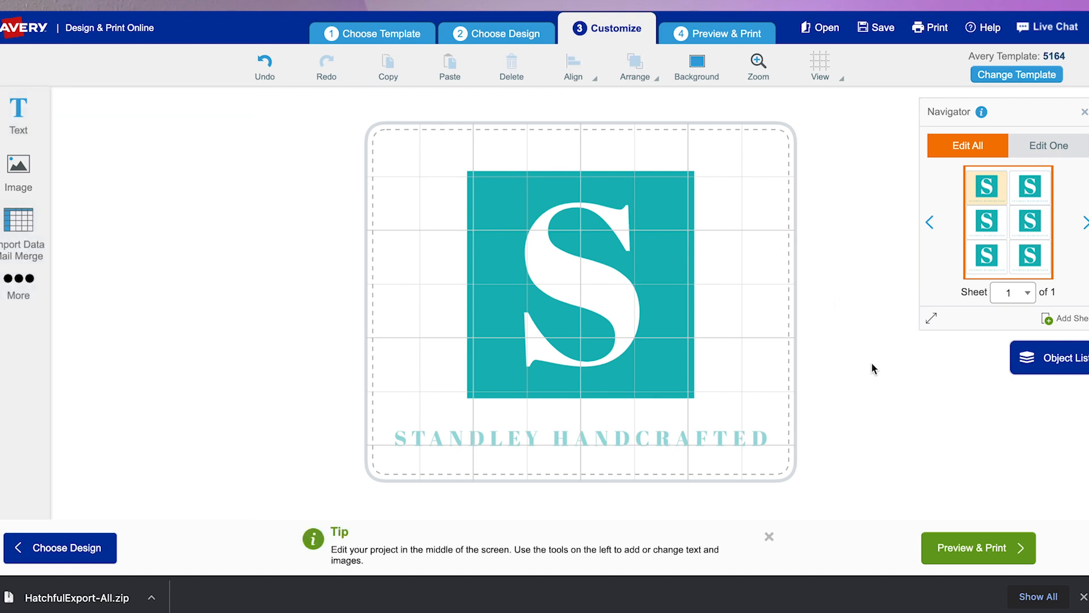
Step: Generate the self-print PDF of all labels without saving the design, then open and review it
click(973, 548)
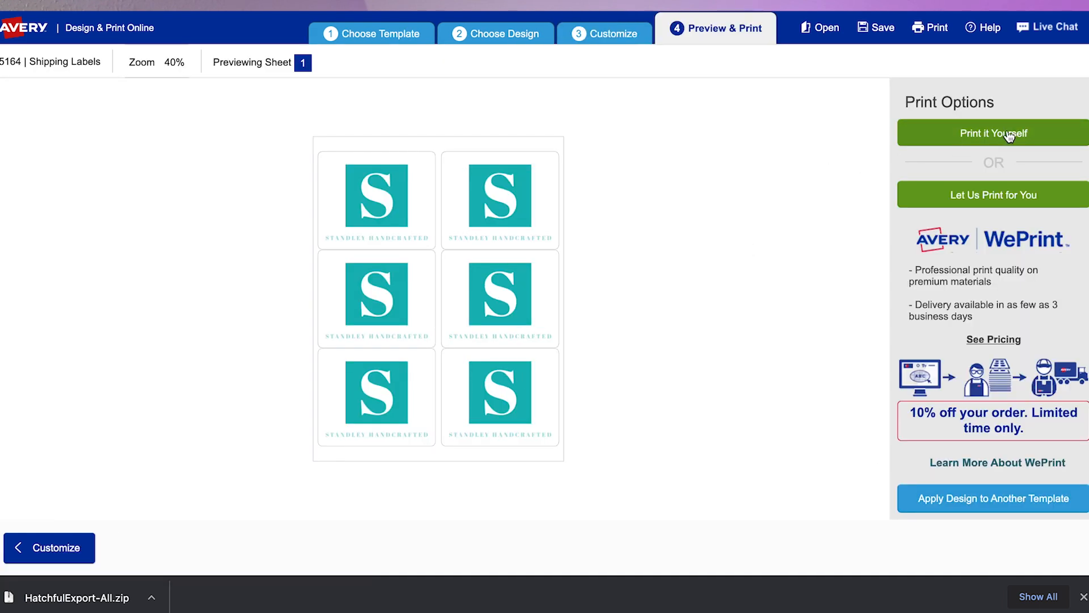
click(1008, 135)
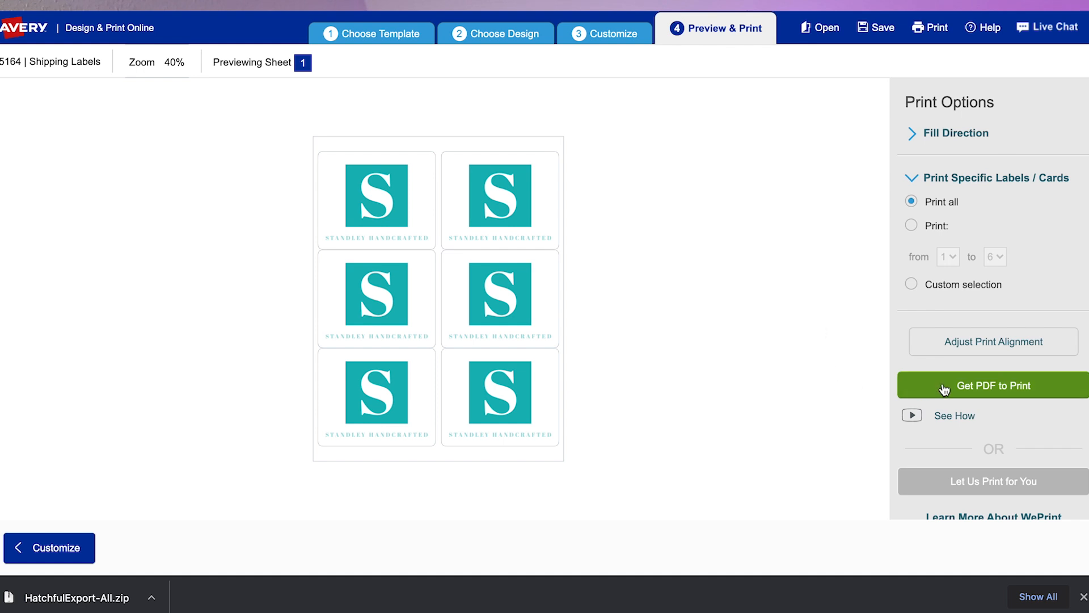
click(1012, 386)
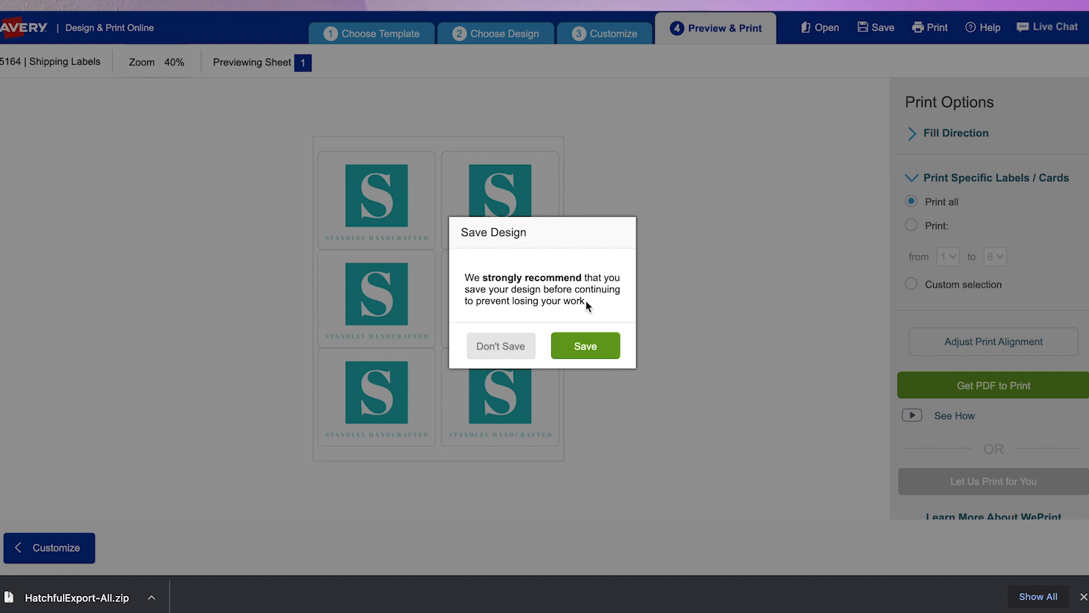
click(498, 345)
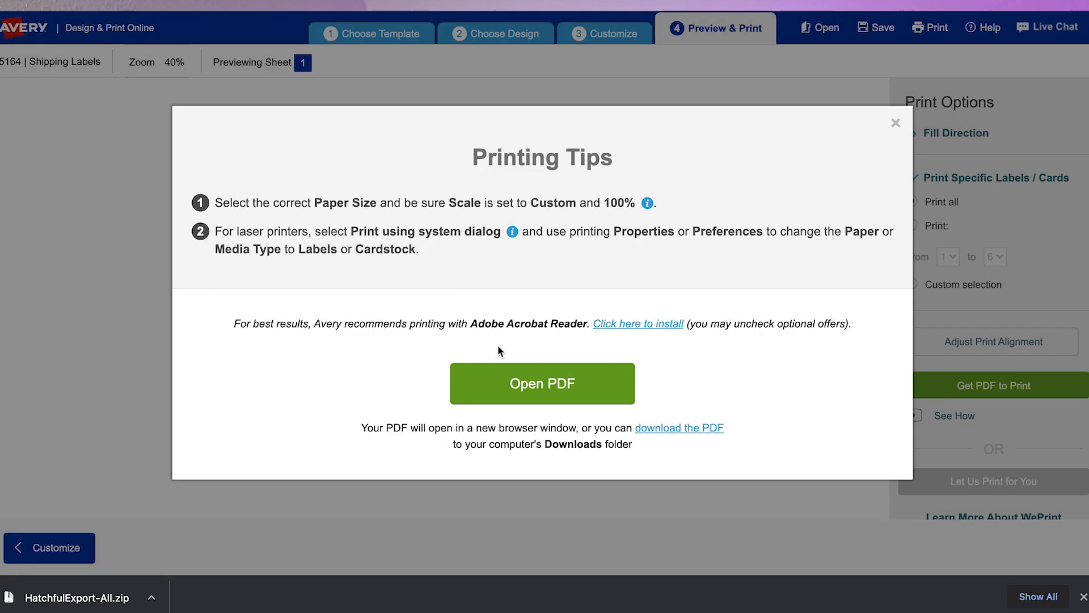
click(534, 384)
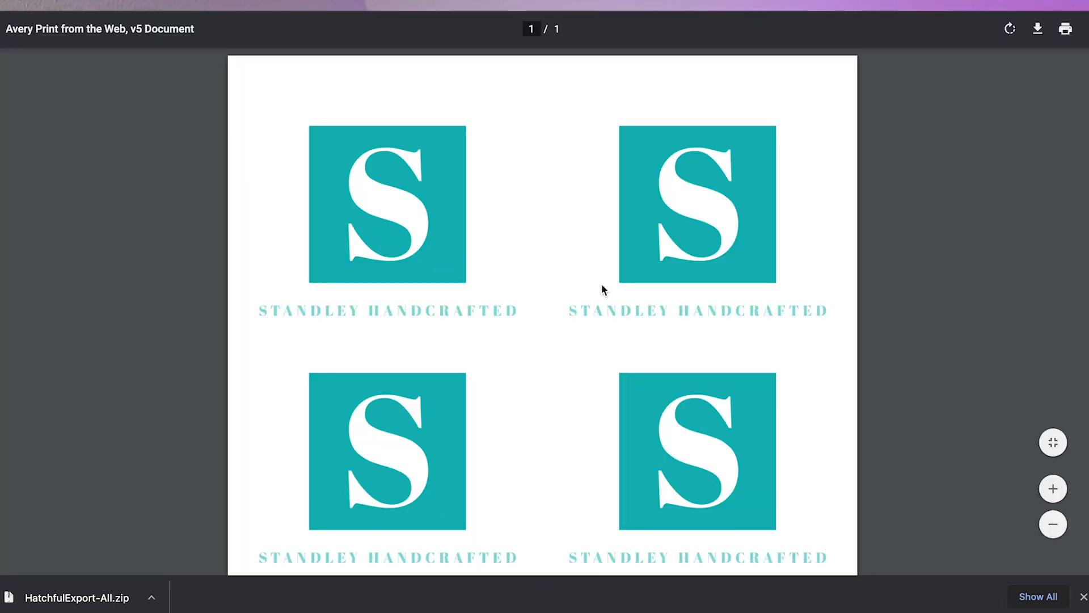
scroll(602, 289, down, 2)
scroll(602, 290, up, 3)
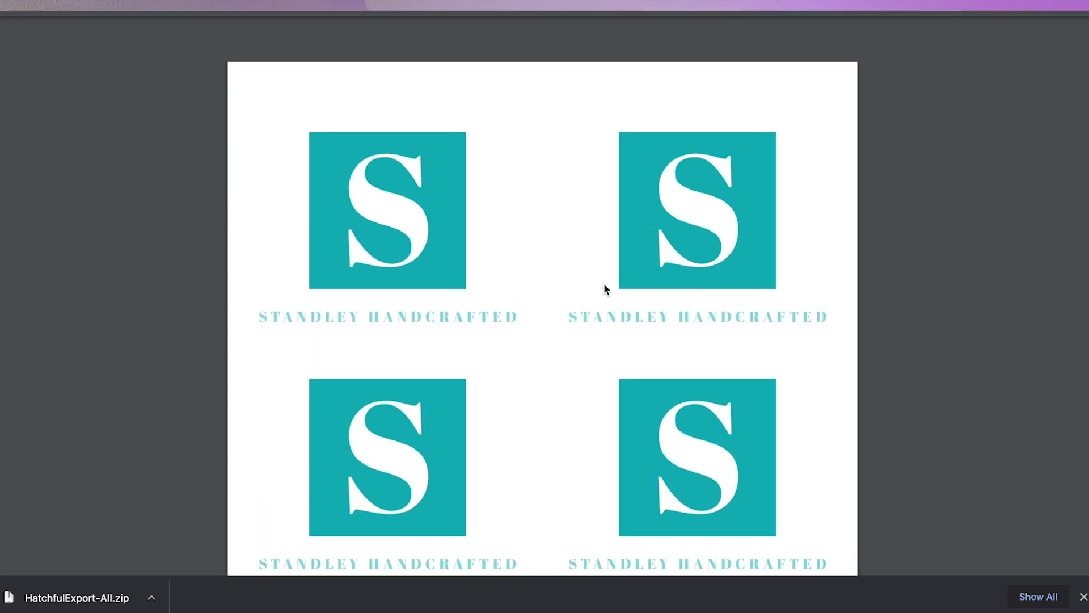
mouse_move(1058, 51)
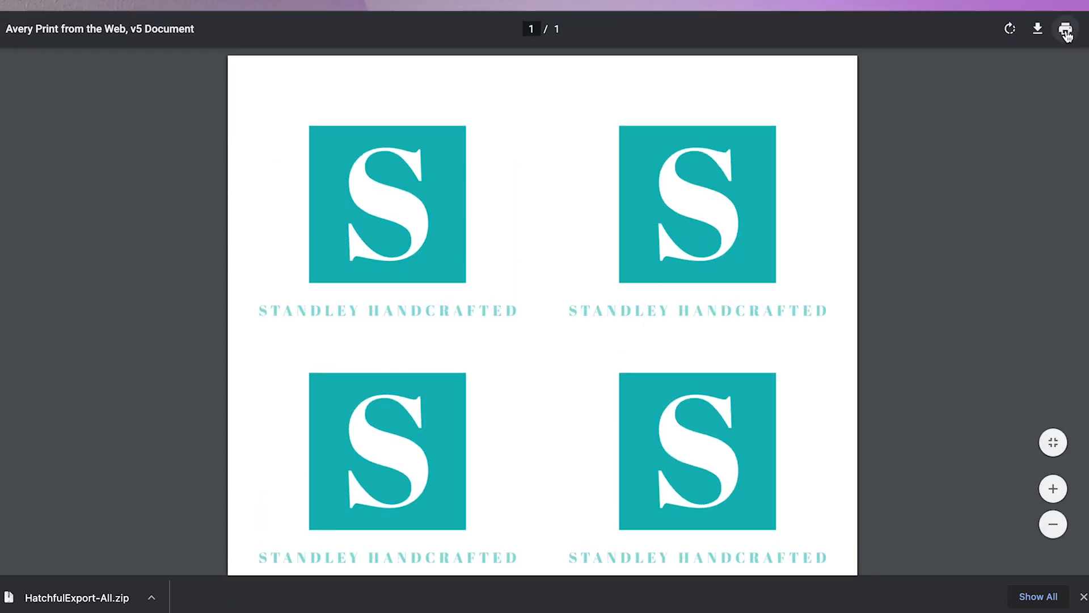